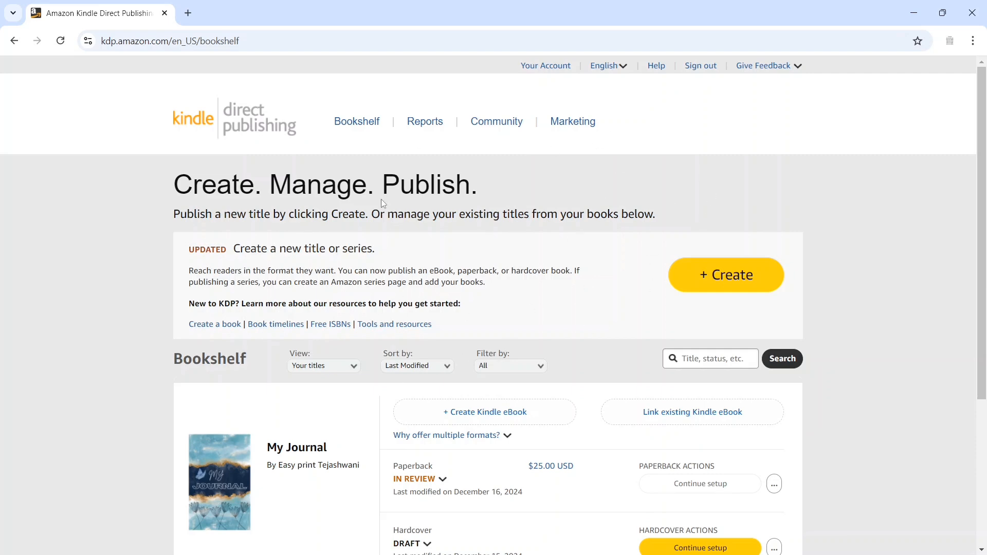
scroll(448, 258, "down", 2)
scroll(448, 258, "down", 2)
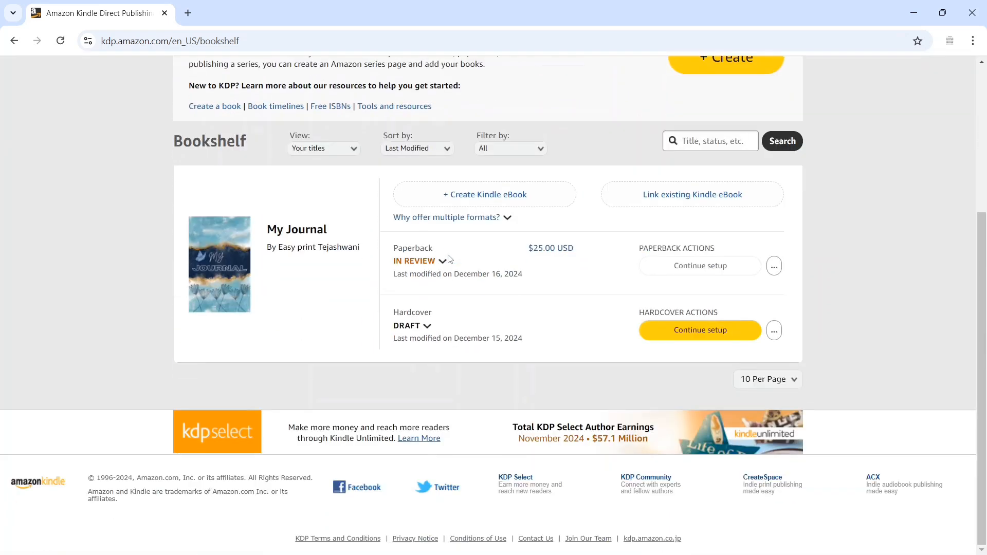
scroll(448, 258, "up", 4)
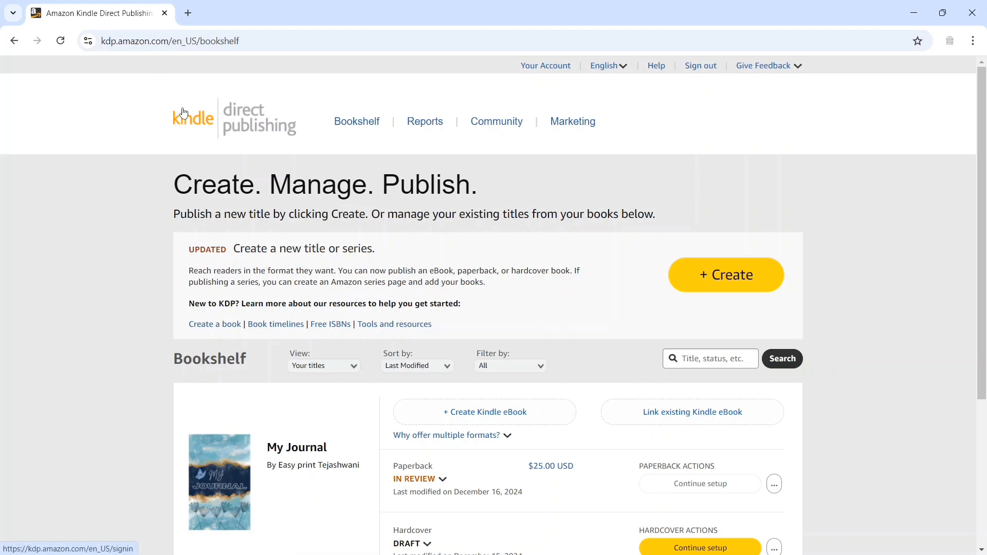
Step: Search the web for "amazon kdp cover calculator" in a new tab and open the KDP Cover Calculator page
left_click(190, 9)
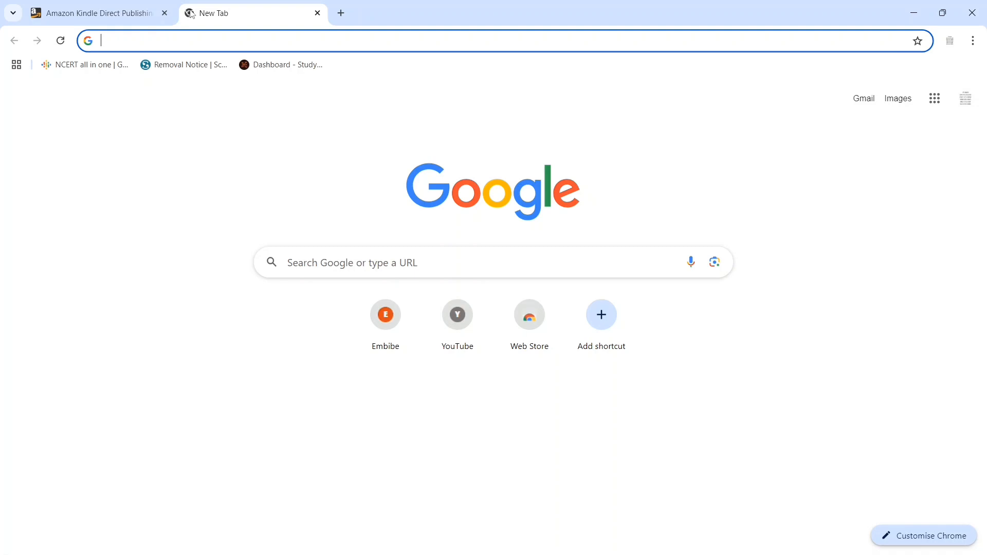
type("amz")
key("BackSpace")
type("azon")
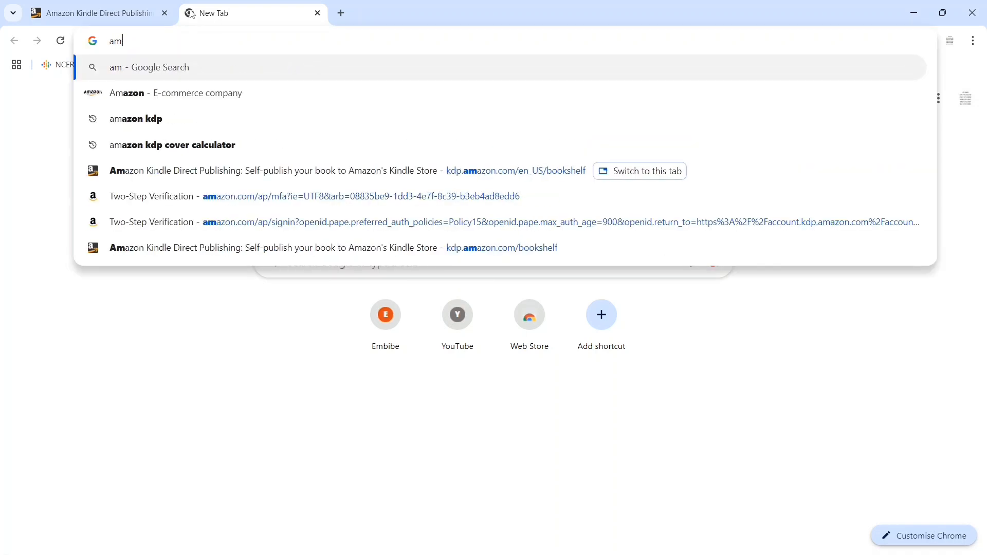
type(" kdp")
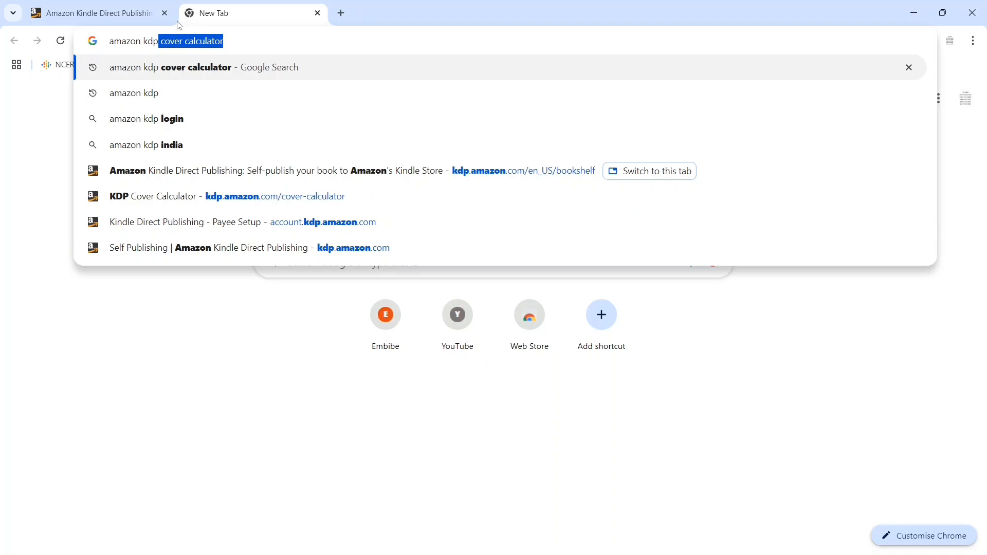
left_click(158, 66)
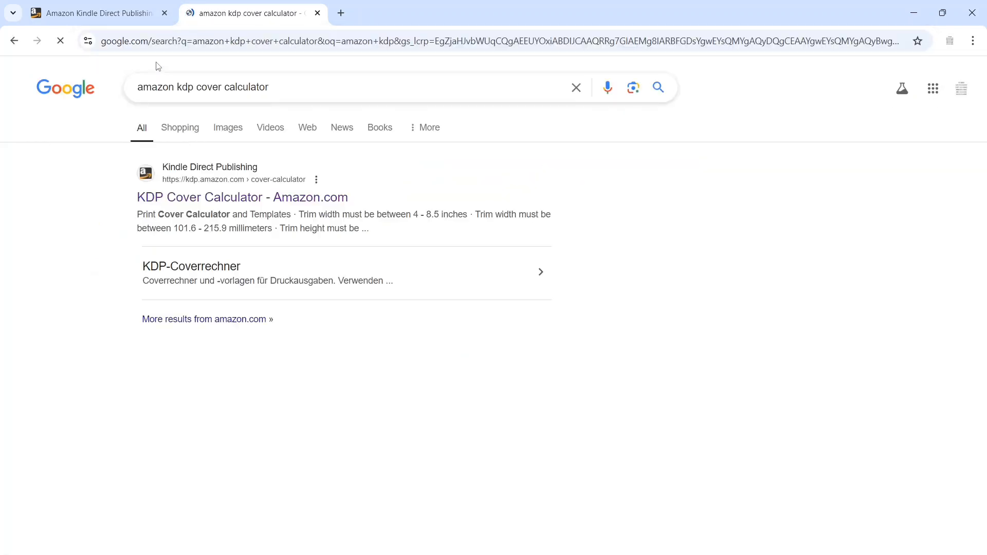
left_click(267, 200)
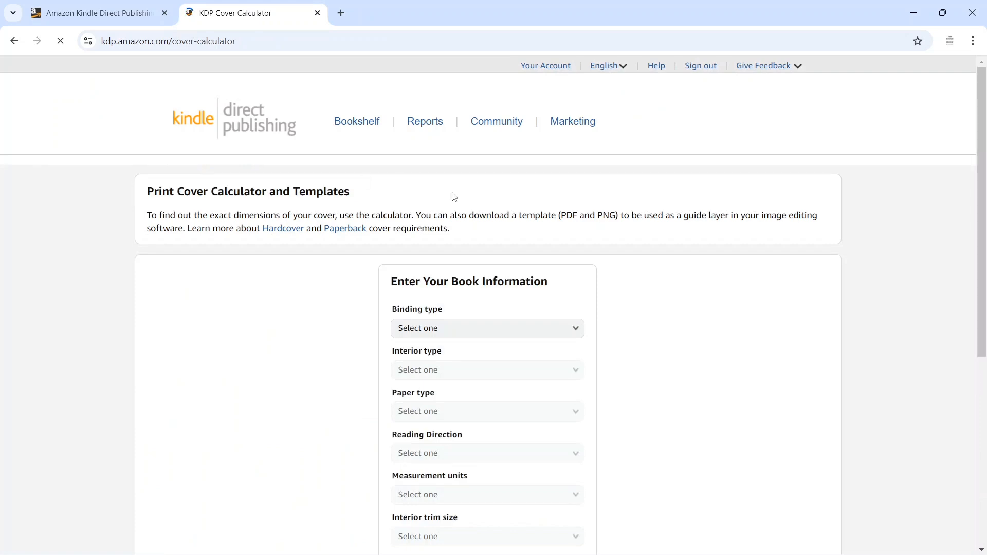
Step: Set the book's binding type to Paperback, interior type to Premium color and paper type to White paper
scroll(409, 371, "down", 2)
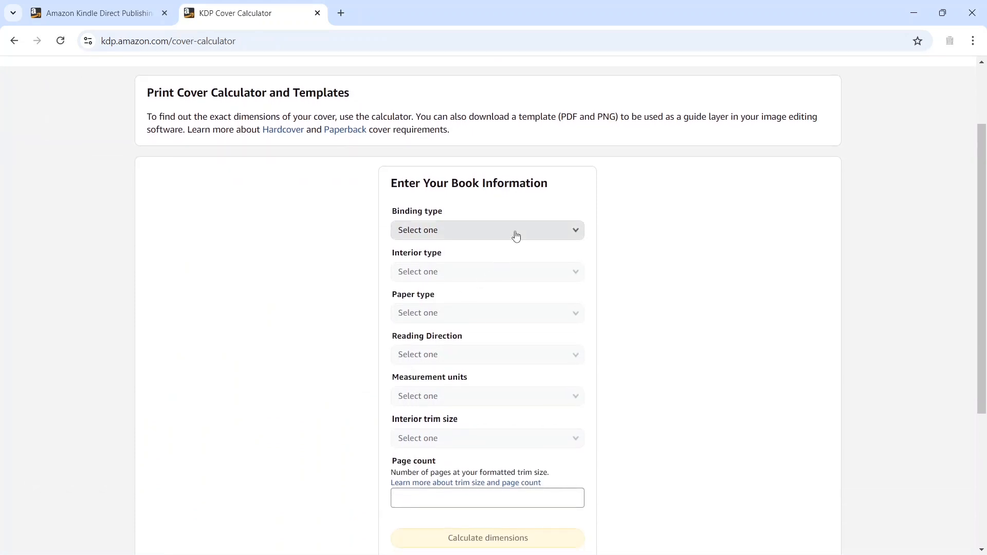
left_click(518, 234)
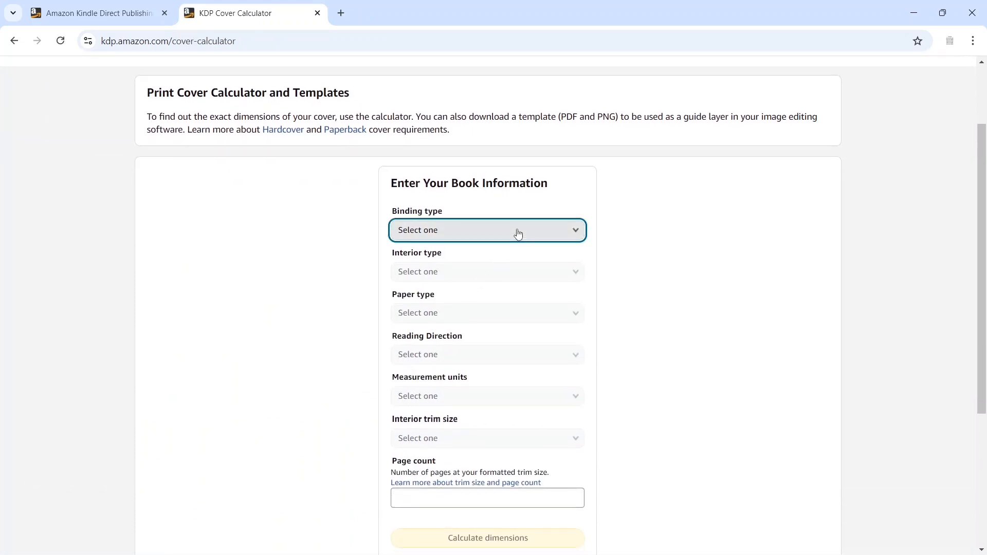
left_click(516, 246)
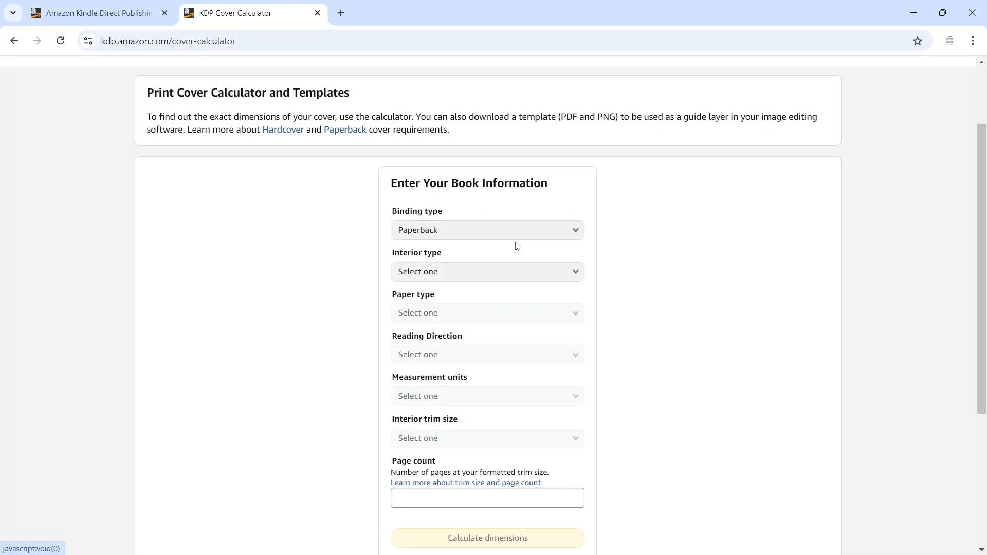
left_click(506, 272)
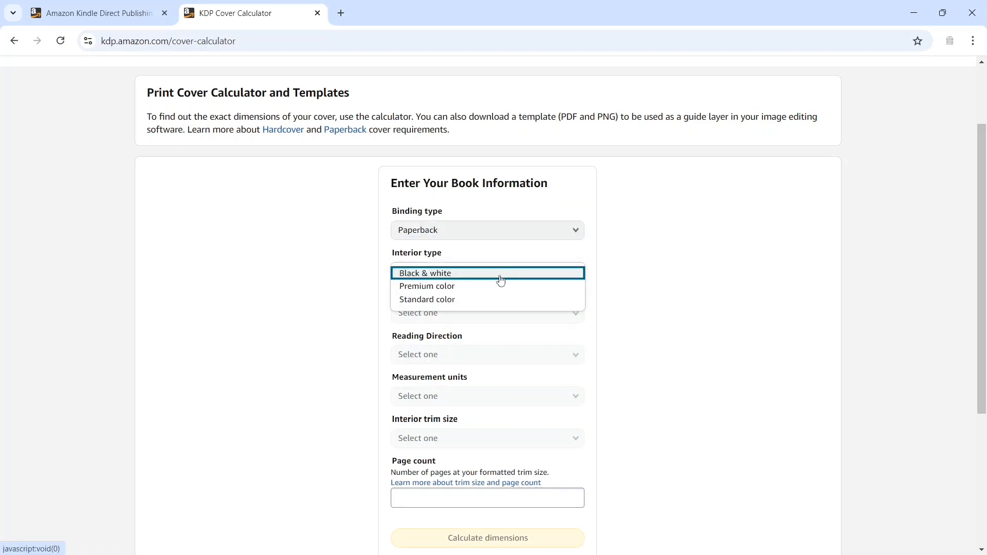
left_click(497, 286)
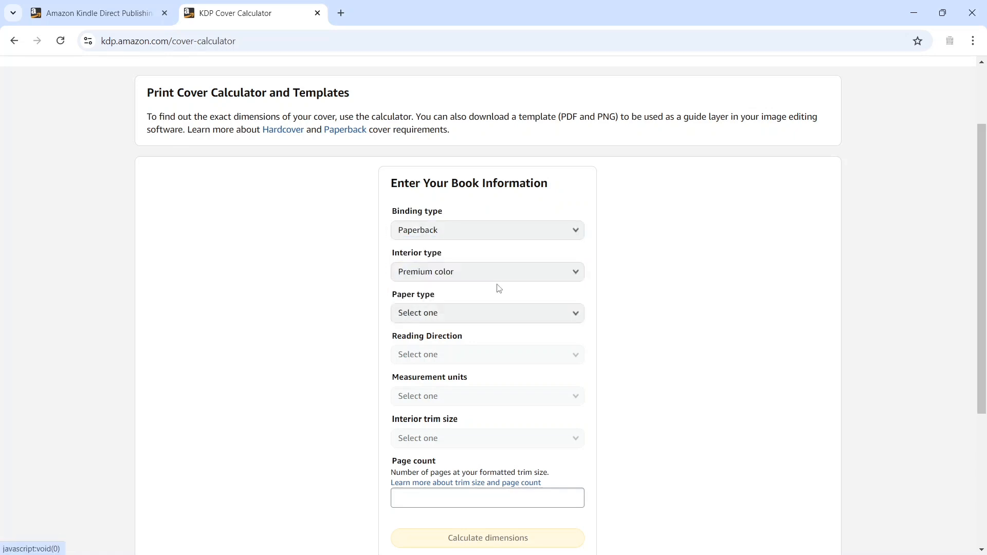
left_click(493, 317)
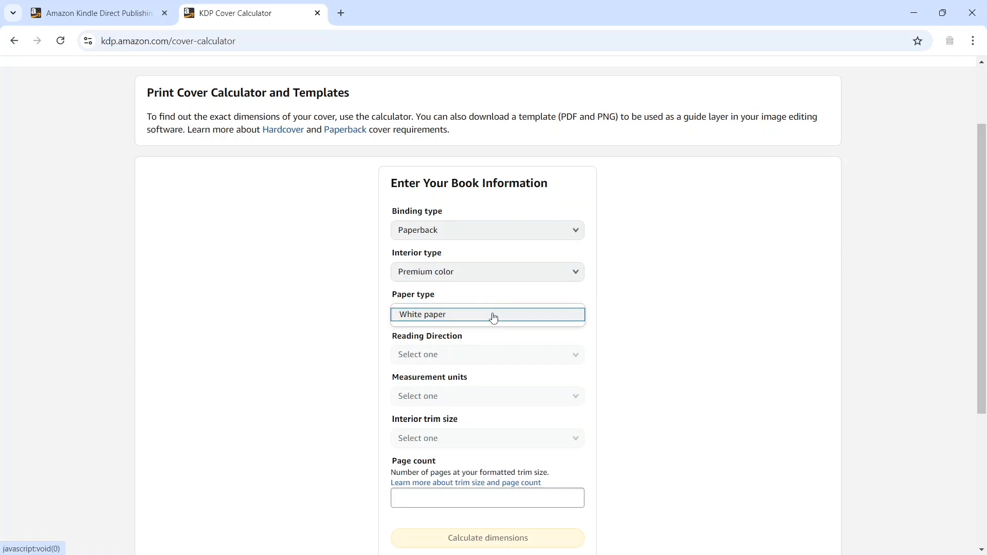
left_click(493, 317)
Step: Set the reading direction to Left to Right and the measurement units to Inches
left_click(476, 355)
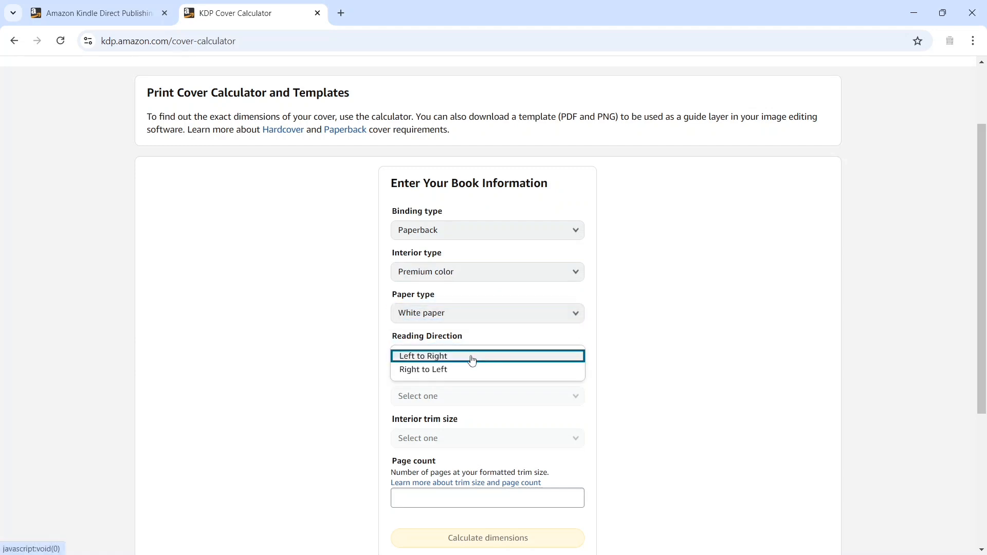
left_click(457, 358)
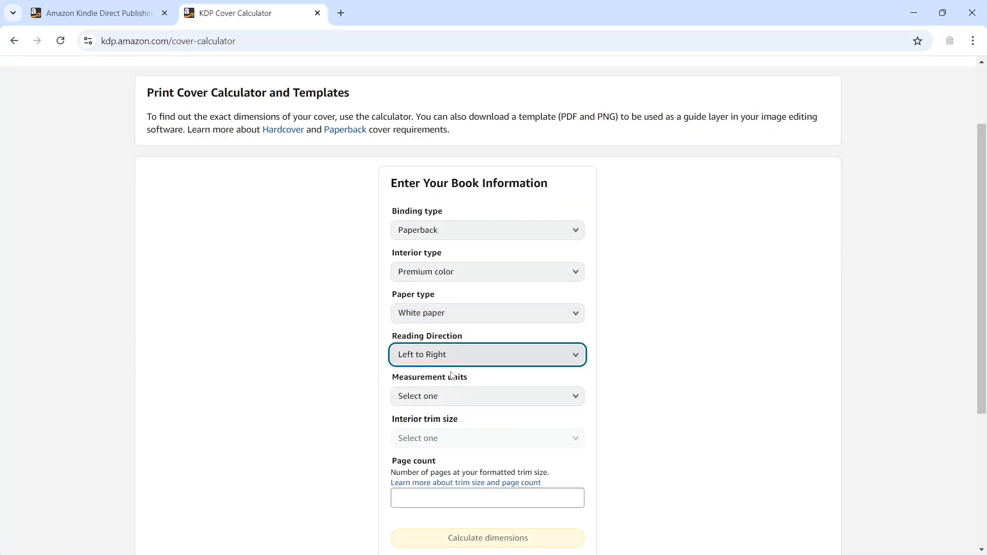
left_click(445, 405)
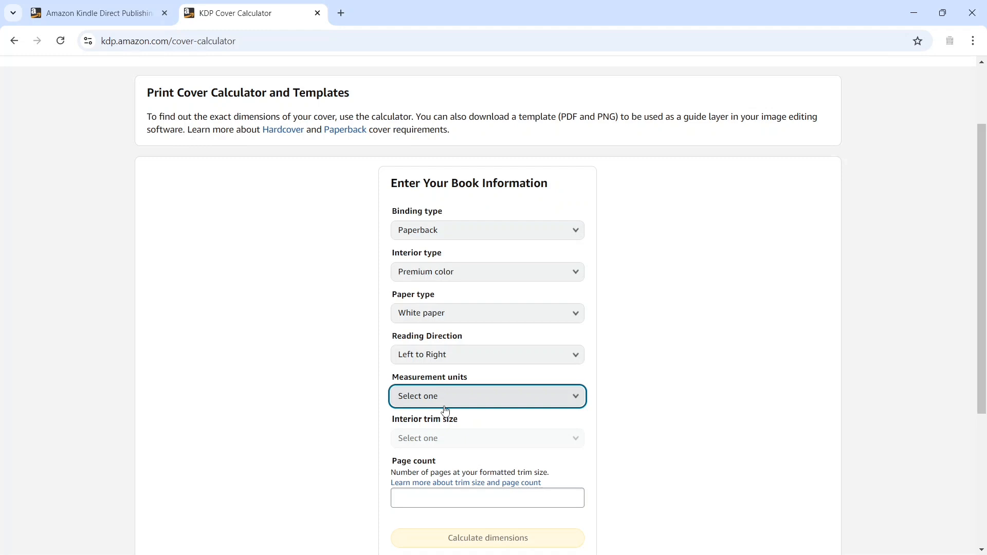
left_click(455, 400)
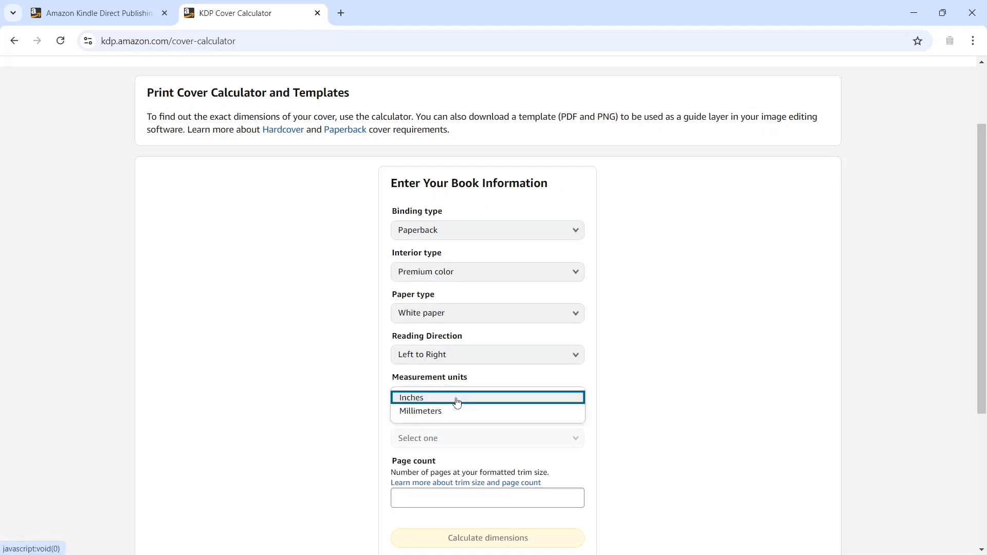
left_click(457, 398)
Step: Choose the 5.5 x 8.5 in interior trim size, enter a page count of 120 and calculate the cover dimensions
scroll(457, 406, "down", 1)
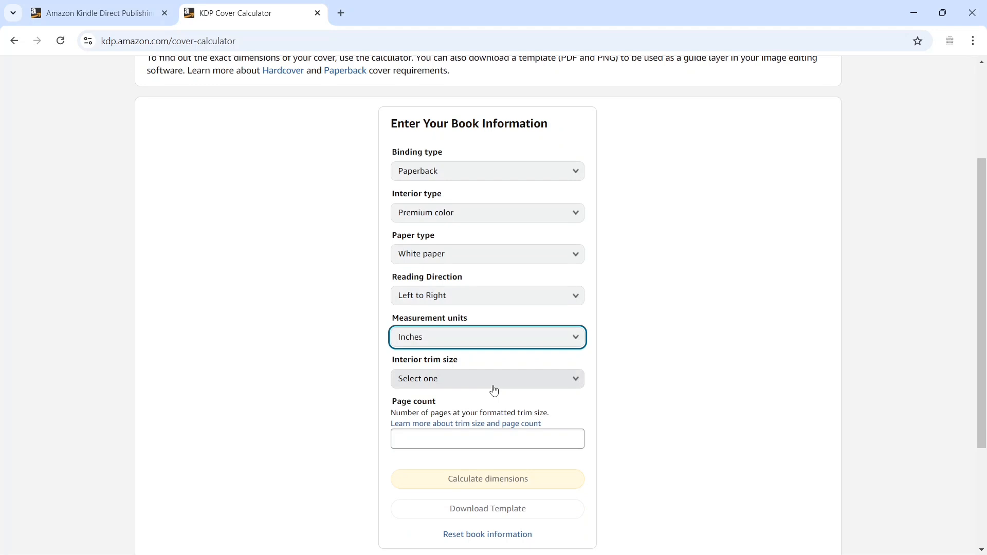
left_click(494, 390)
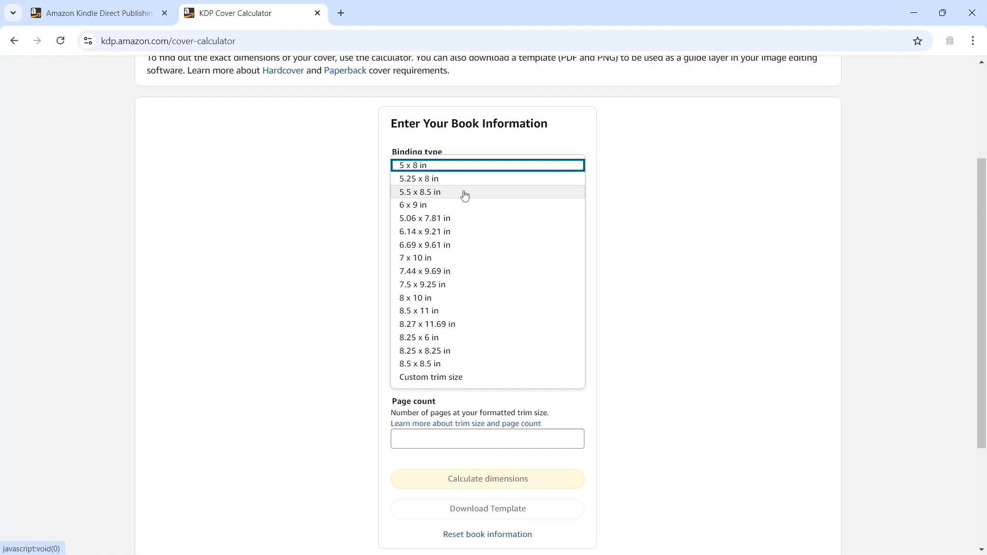
left_click(465, 194)
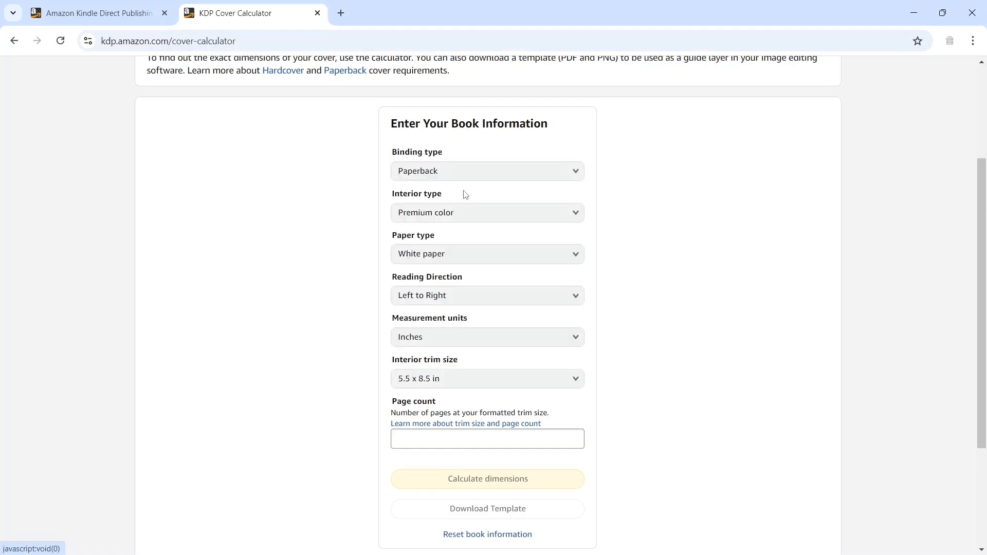
left_click(412, 436)
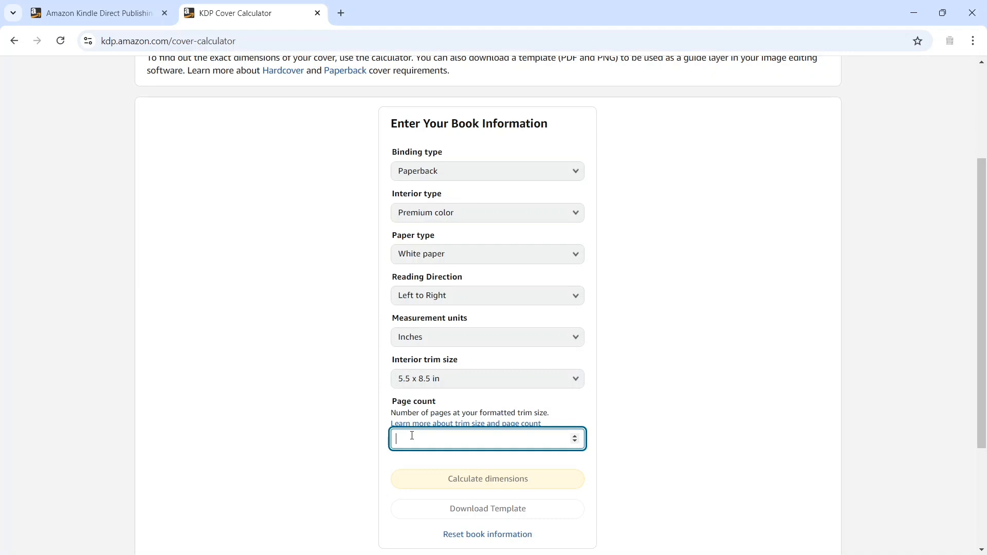
type("120")
left_click(444, 490)
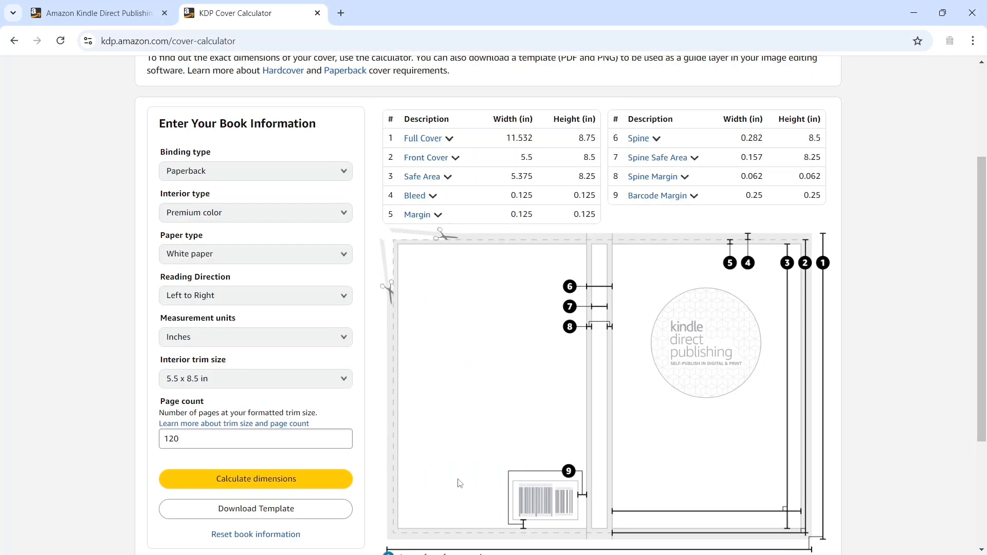
Step: Examine the calculated cover dimensions and the descriptions of the full cover, front cover, safe area, margin and spine entries
scroll(687, 459, "down", 1)
scroll(686, 459, "up", 1)
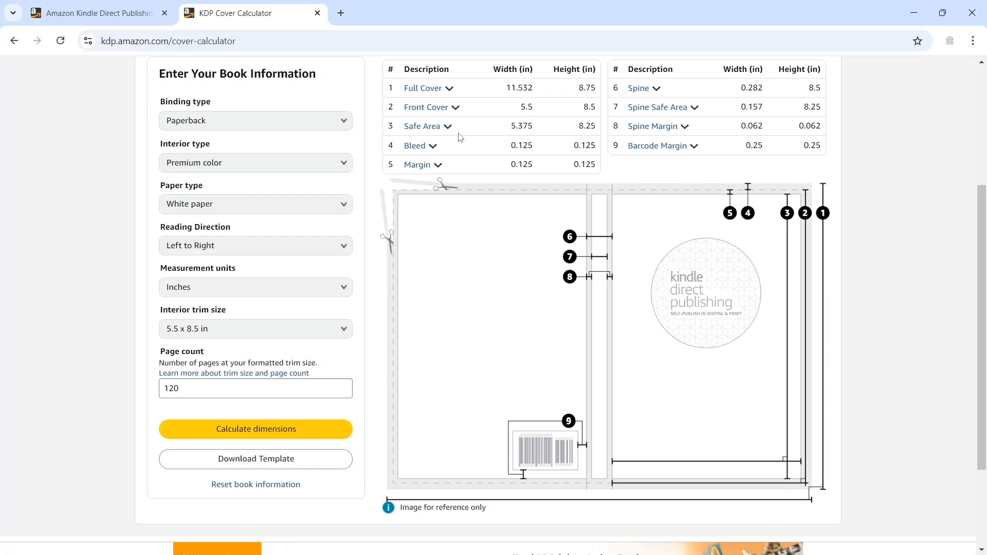
left_click(437, 88)
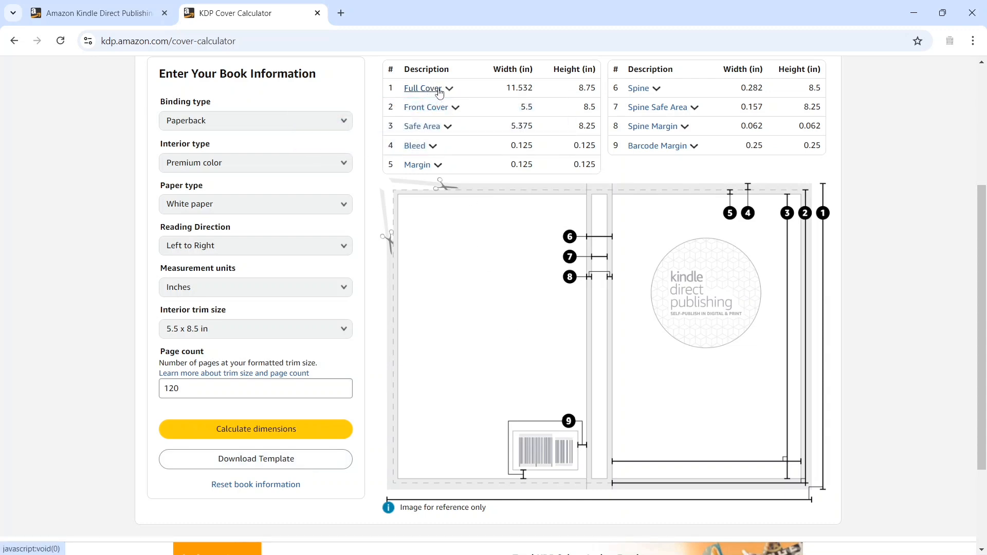
left_click(451, 91)
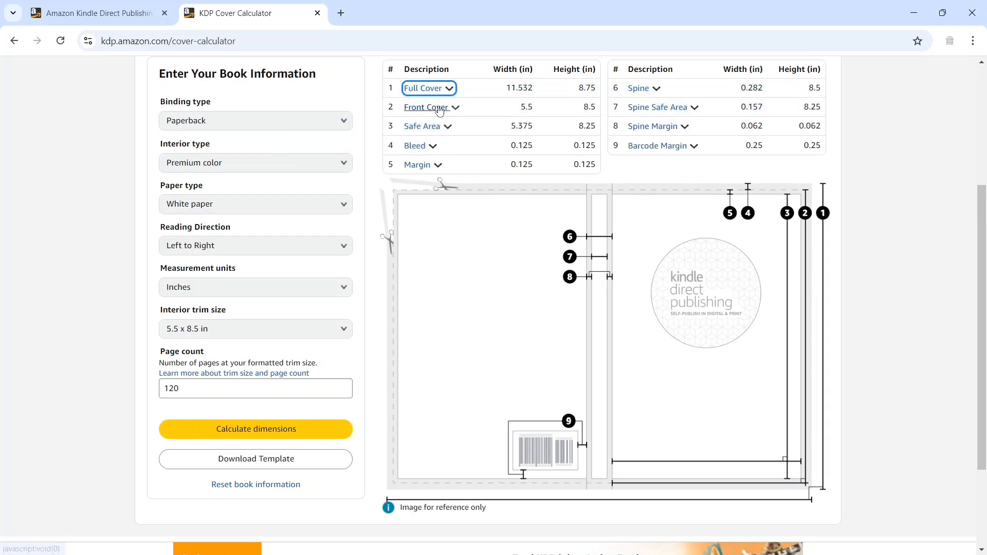
left_click(453, 112)
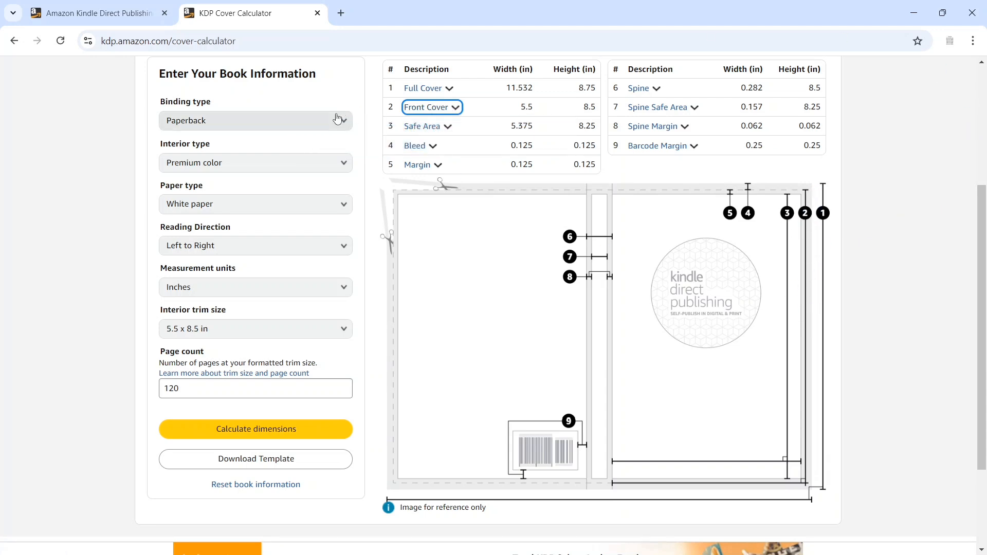
mouse_move(425, 124)
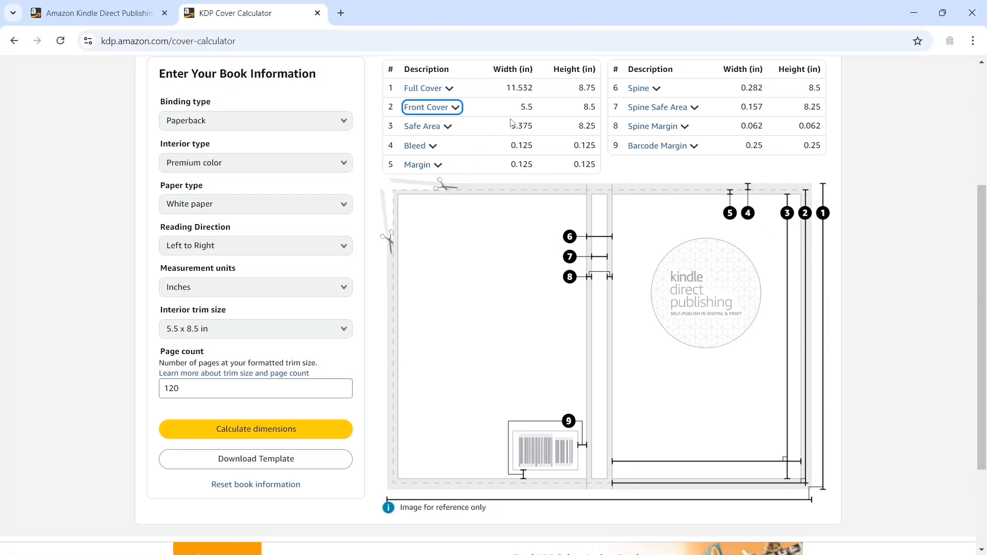
mouse_move(421, 170)
mouse_move(644, 95)
mouse_move(658, 111)
mouse_move(655, 132)
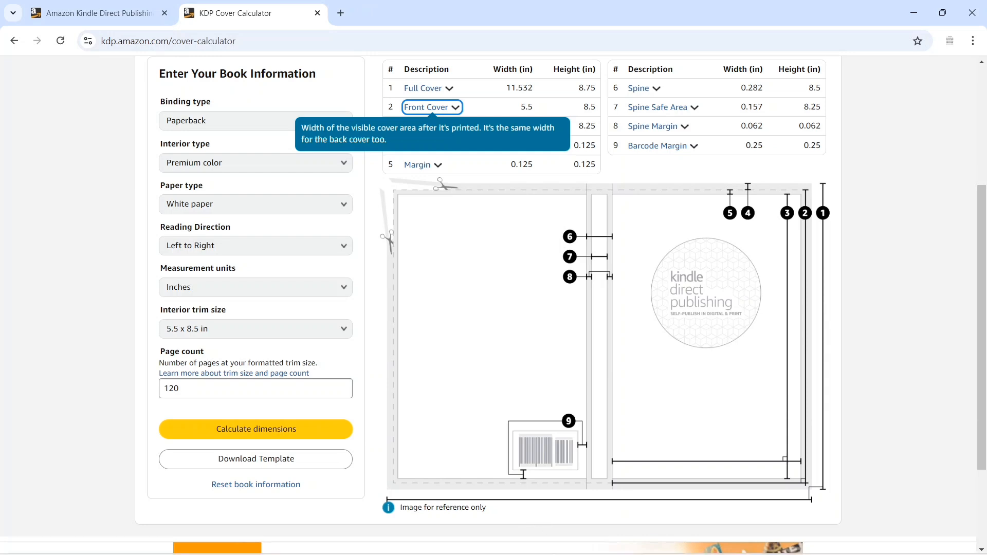
mouse_move(627, 545)
mouse_move(677, 551)
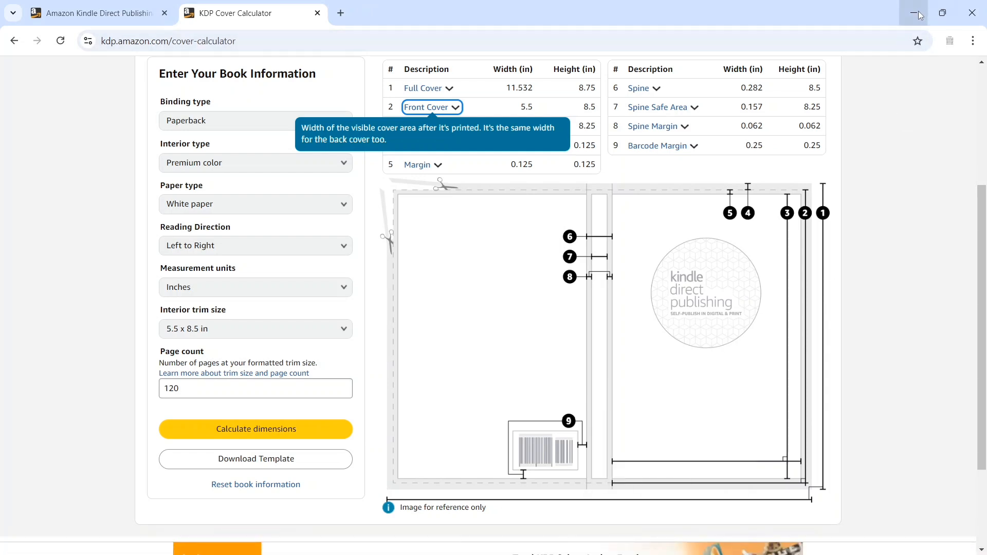
Step: Download the cover template and view the PNG inside the downloaded zip archive, minimizing the image and folder windows when finished
left_click(276, 459)
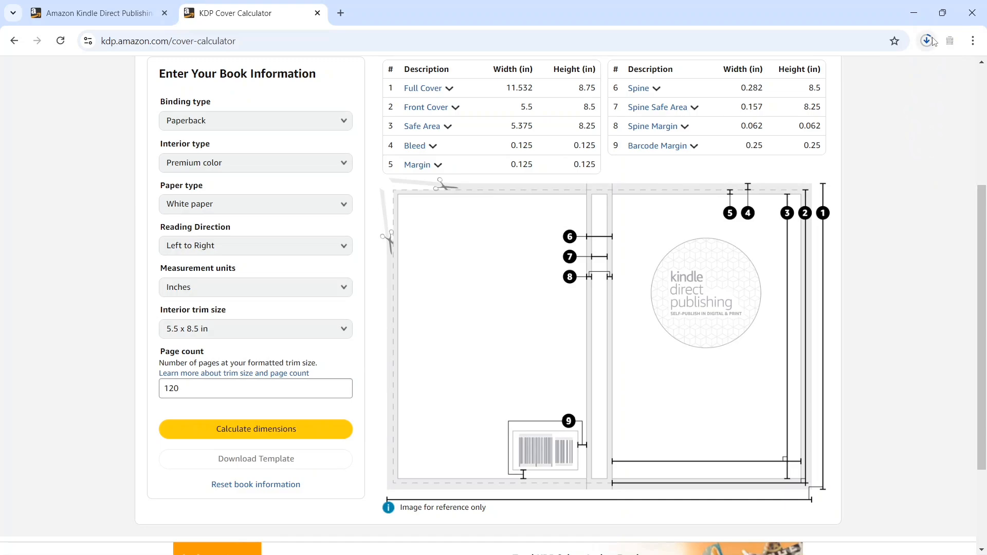
left_click(933, 41)
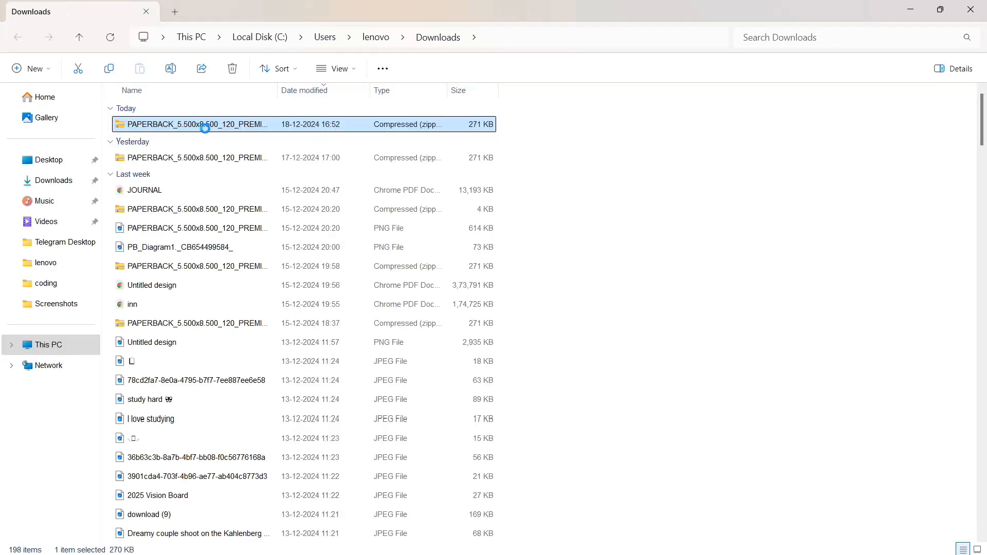
double_click(216, 128)
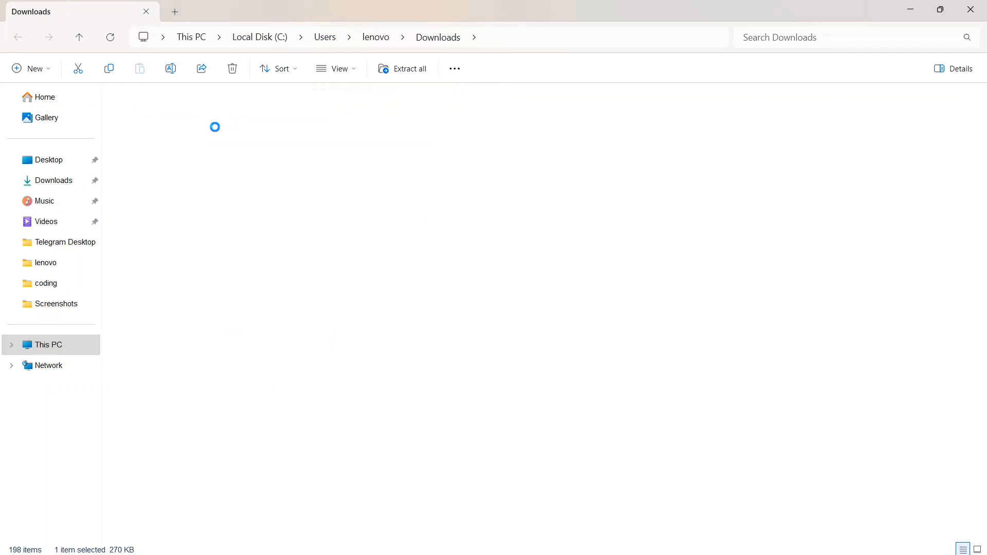
double_click(201, 131)
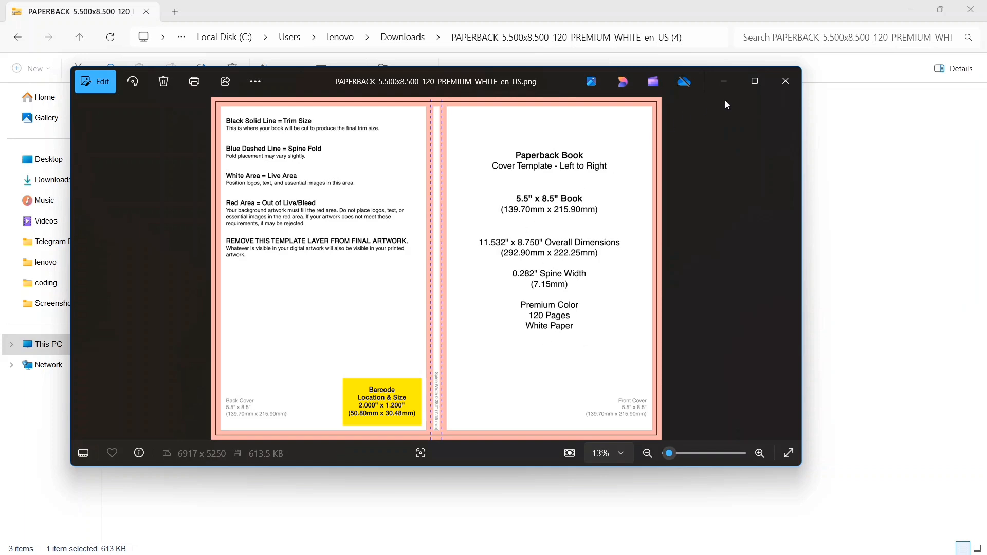
left_click(729, 81)
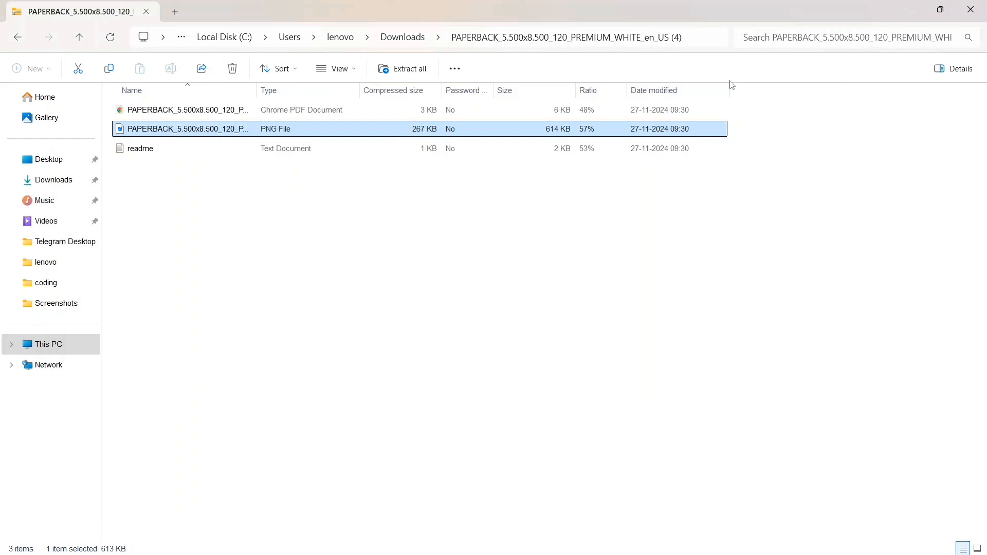
left_click(913, 9)
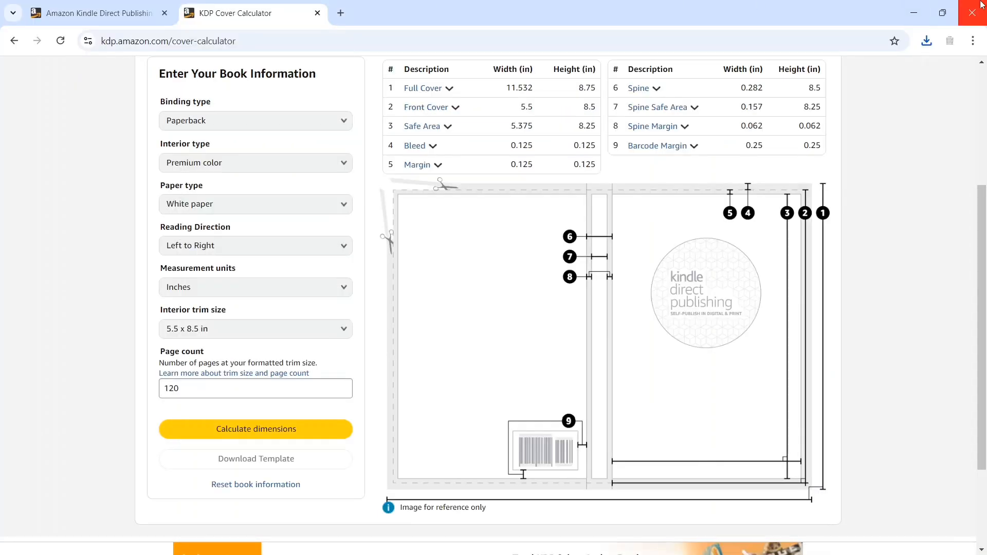
Step: Switch to Canva, start a custom-size design and check the overall dimensions on the opened KDP cover template image
left_click(911, 13)
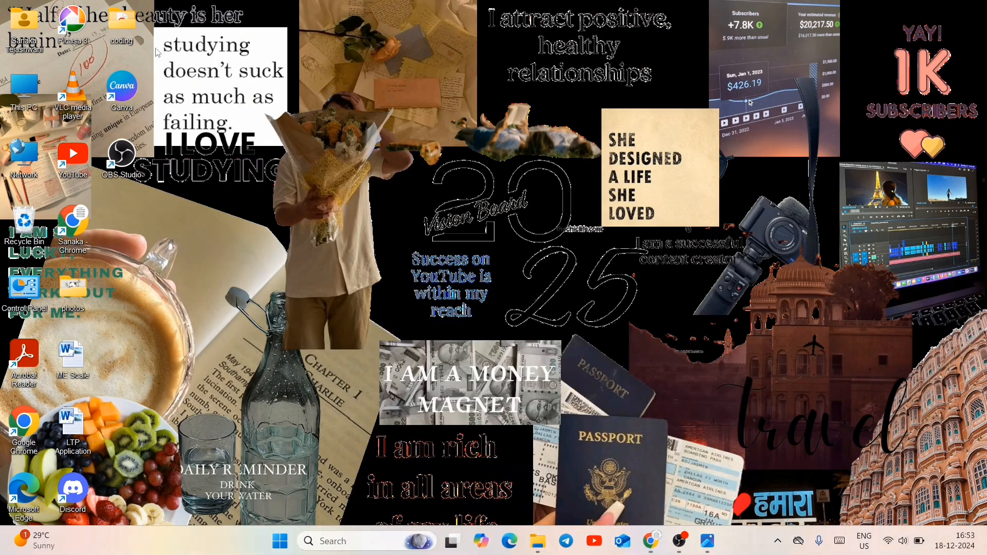
double_click(136, 90)
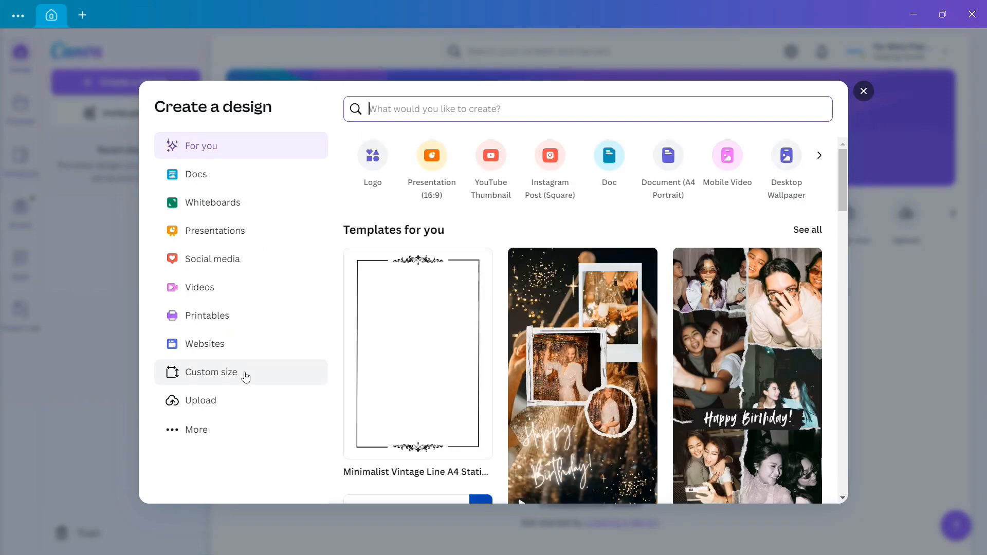
left_click(246, 377)
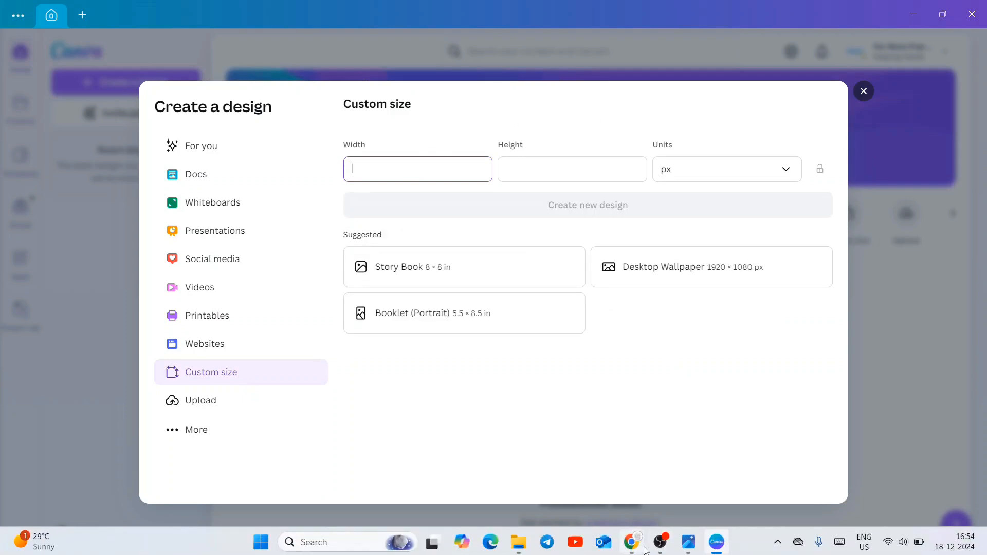
left_click(687, 544)
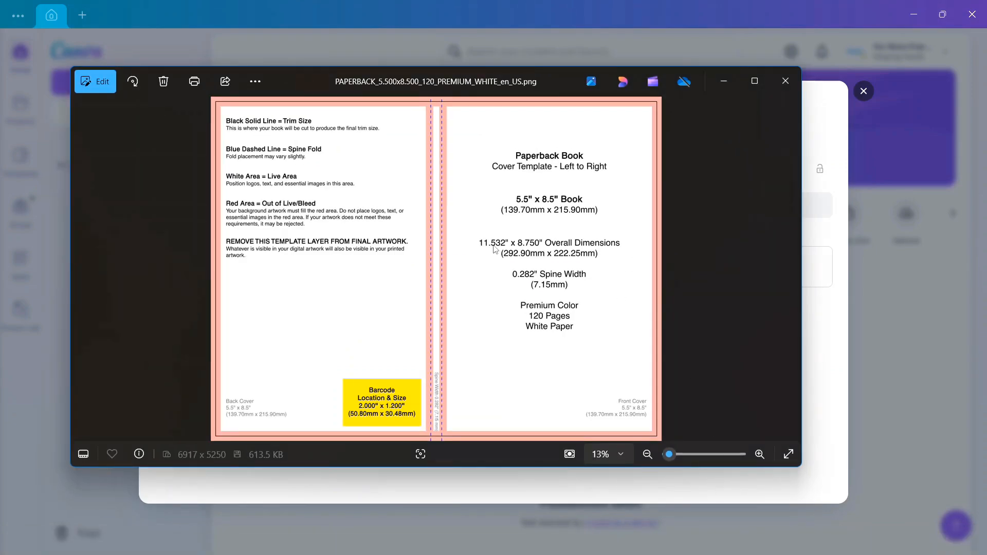
left_click(727, 80)
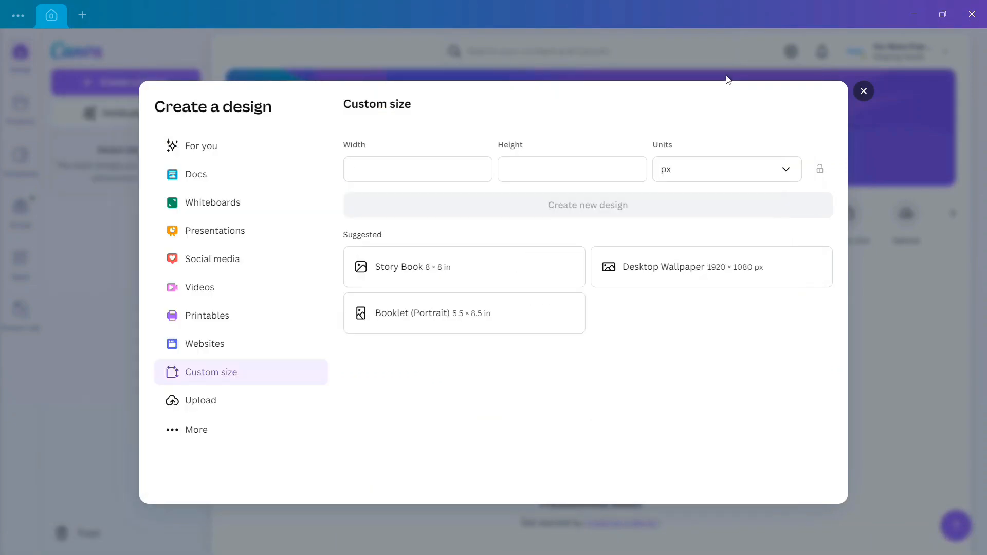
Step: Set the custom design's units to inches and its width to 11.532 in
type("11")
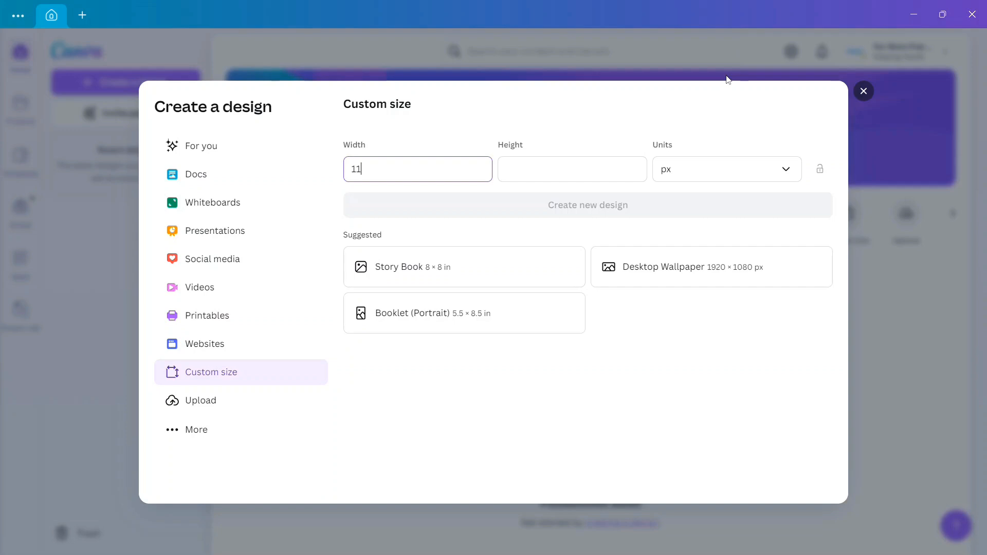
type(".532")
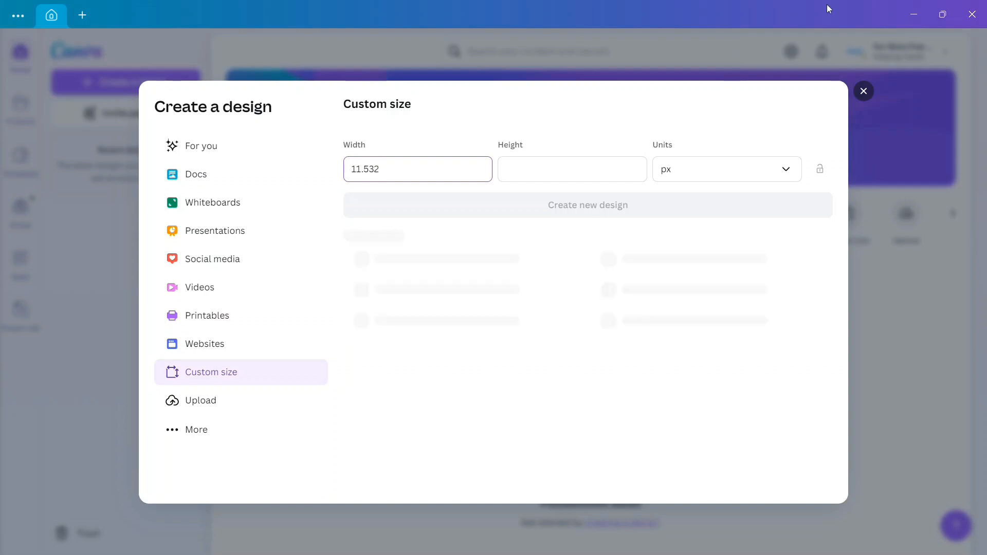
left_click(757, 172)
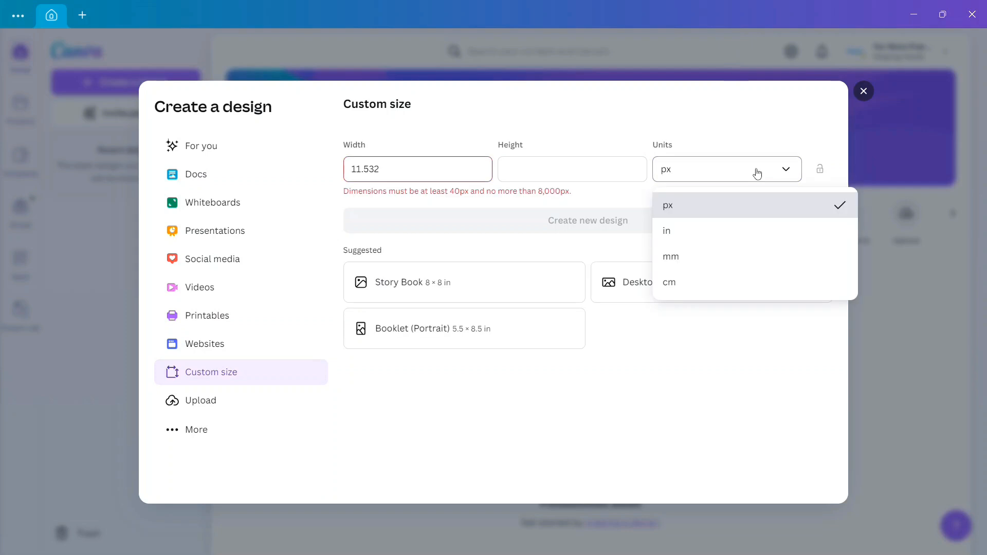
left_click(717, 240)
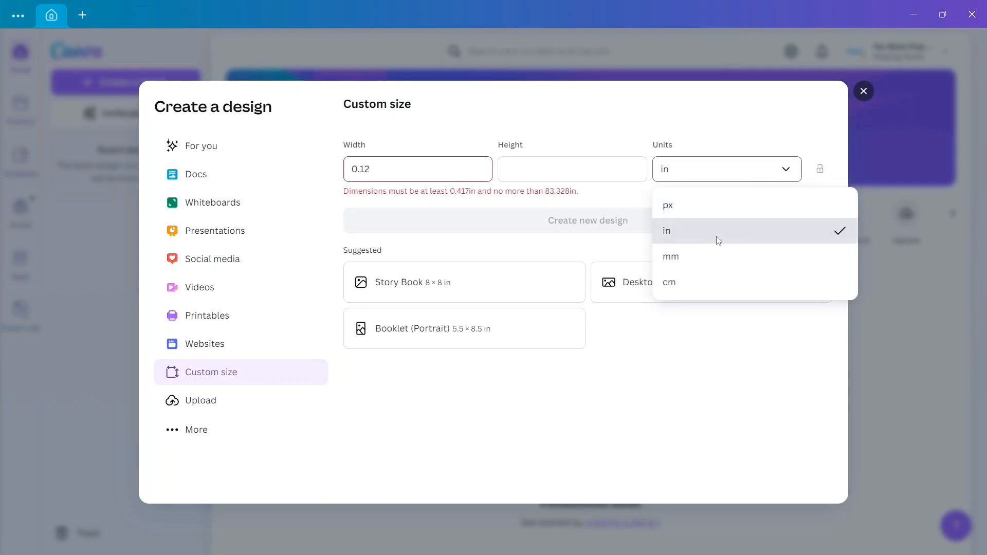
left_click(476, 172)
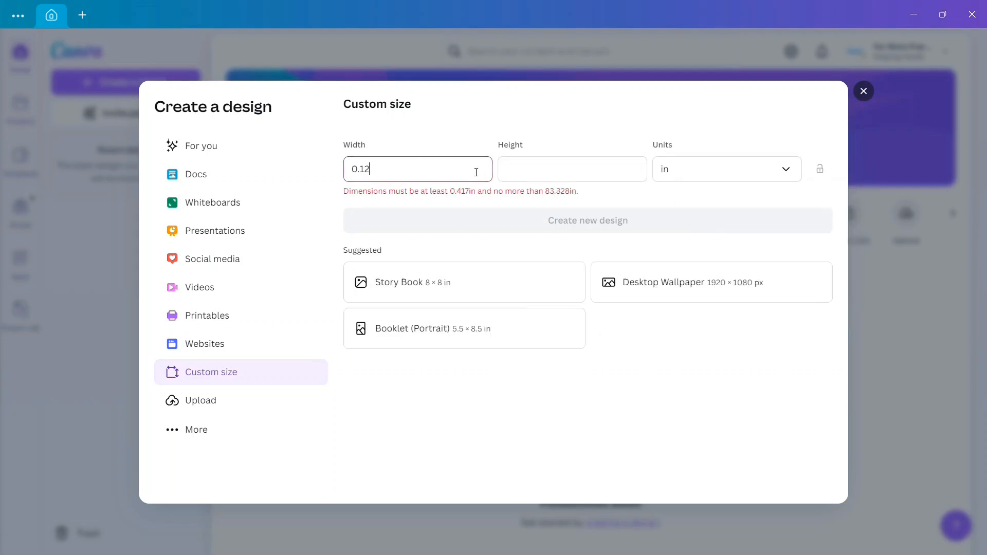
key("BackSpace")
key("BackSpace")
key("BackSpace")
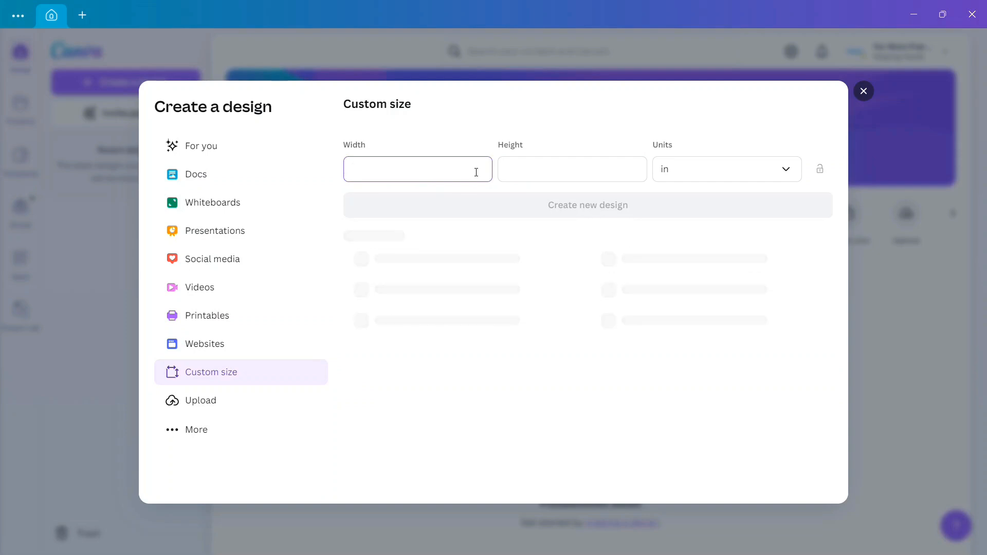
type("11.532")
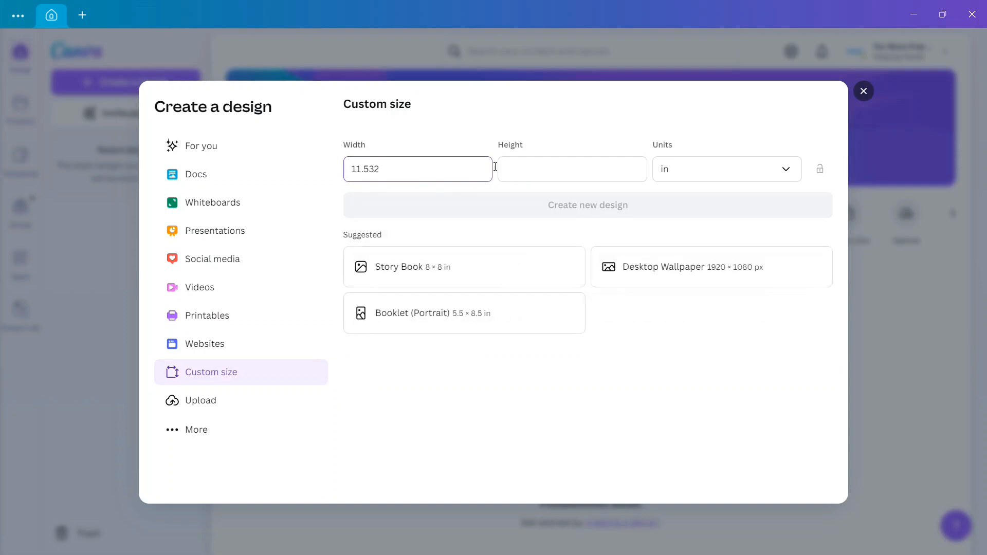
Step: Check the cover height on the template image, set the design height to 8.750 in and create the new design
left_click(529, 170)
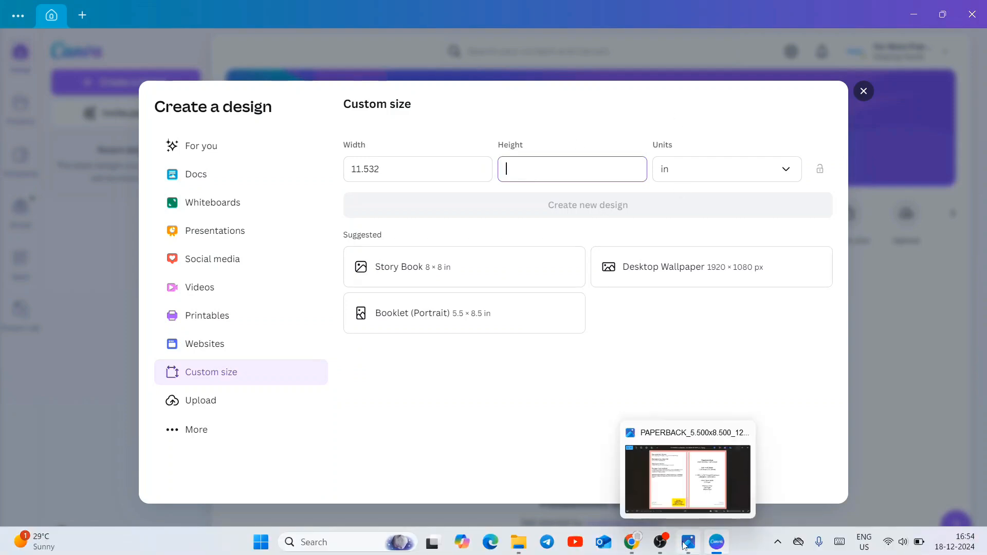
left_click(687, 543)
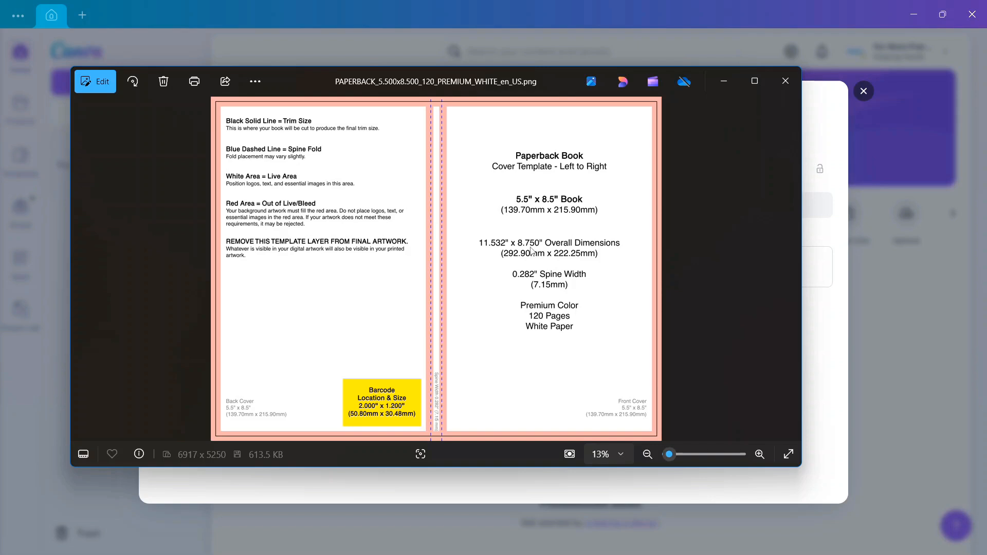
left_click(720, 80)
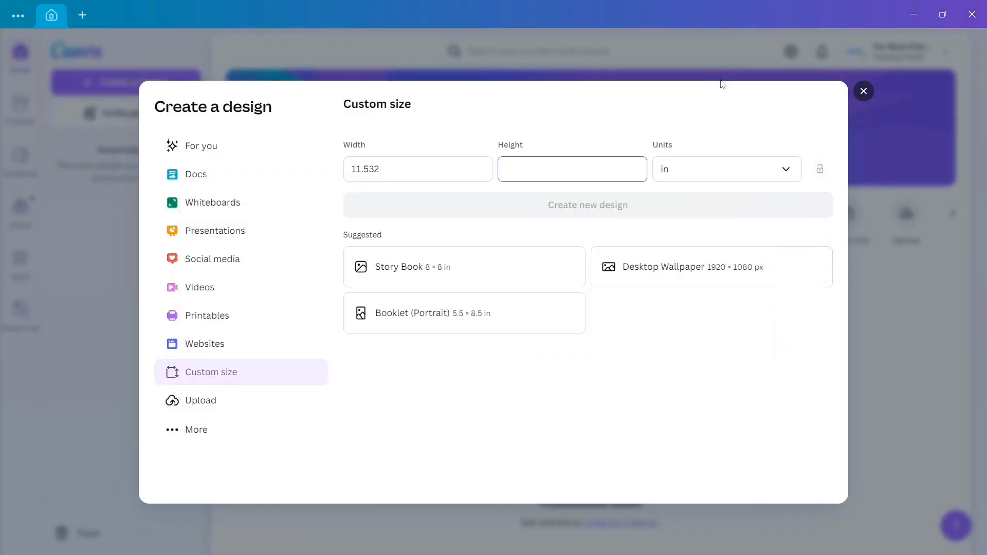
type("8")
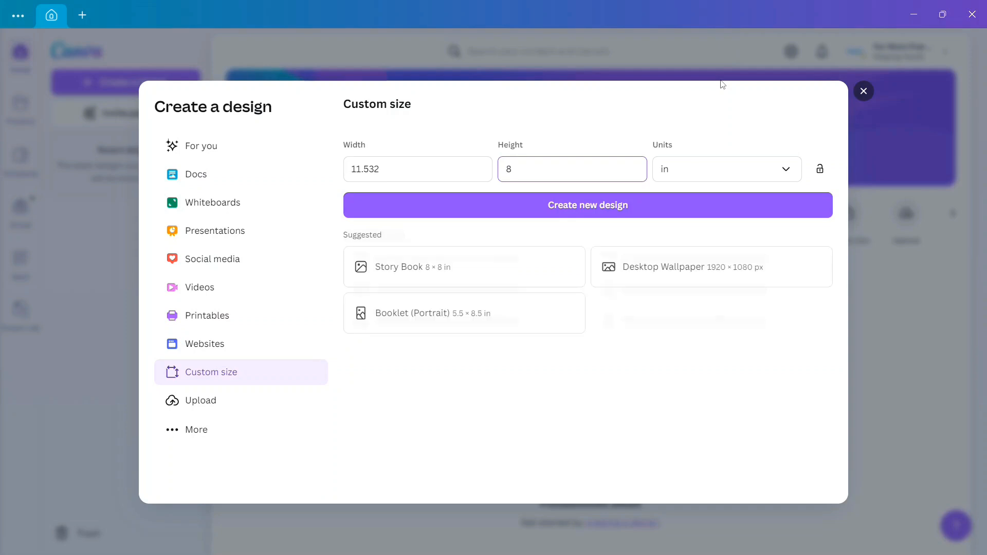
type(".750")
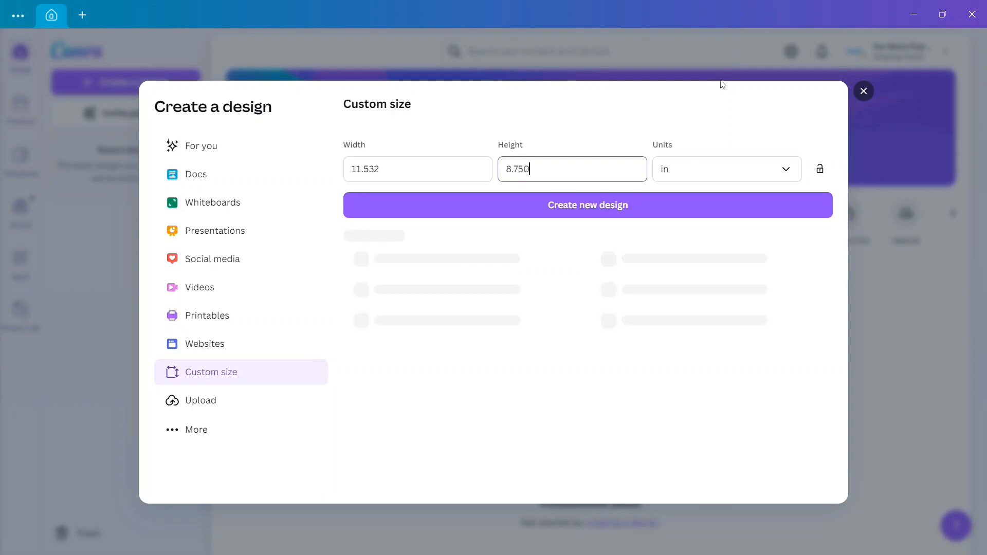
left_click(599, 199)
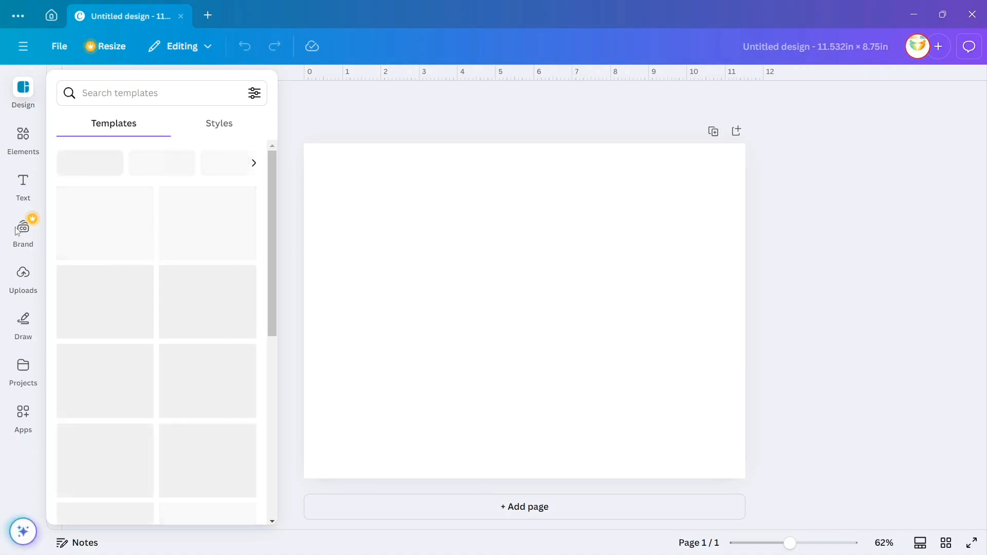
Step: Upload the PAPERBACK_5.500x8.500_120 template PNG from Downloads and add it to the blank page
left_click(23, 277)
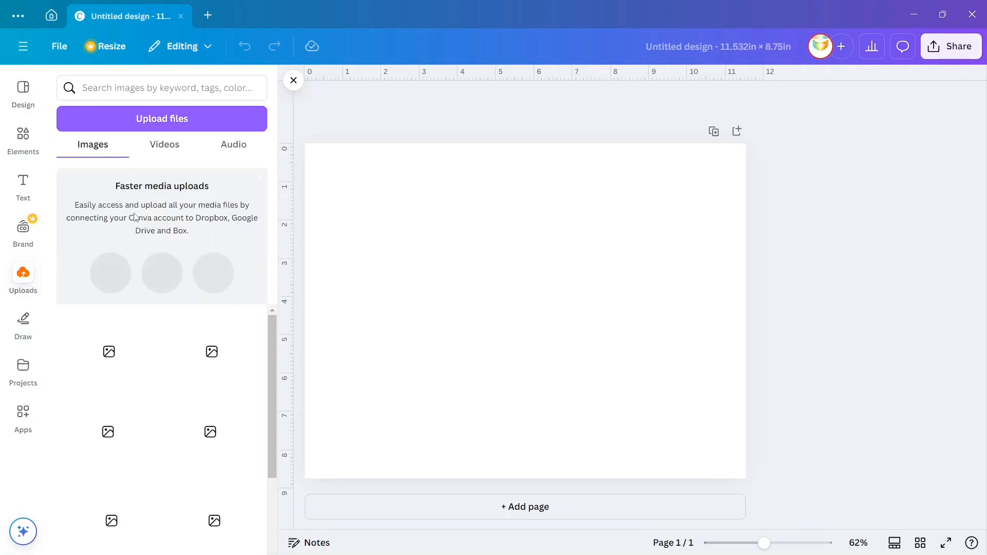
left_click(159, 126)
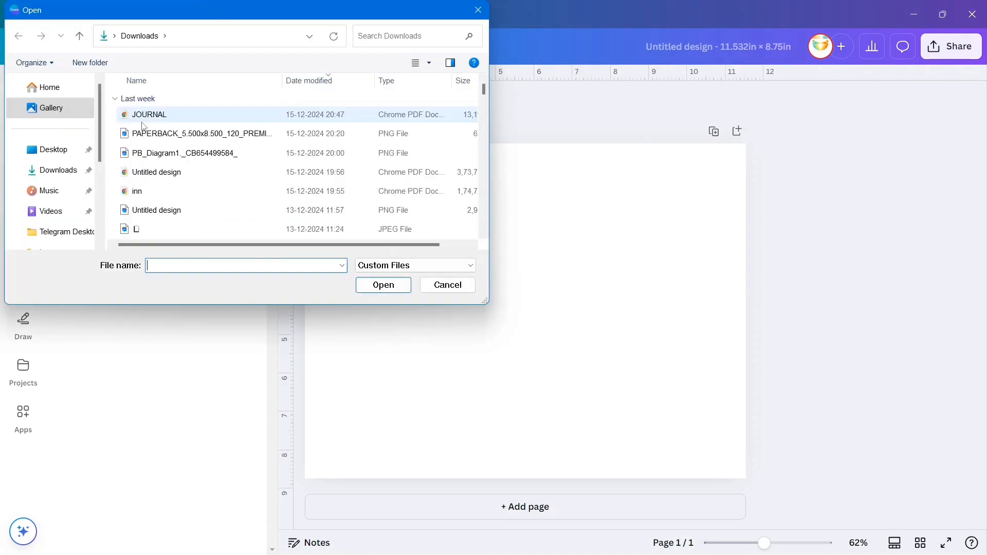
double_click(189, 134)
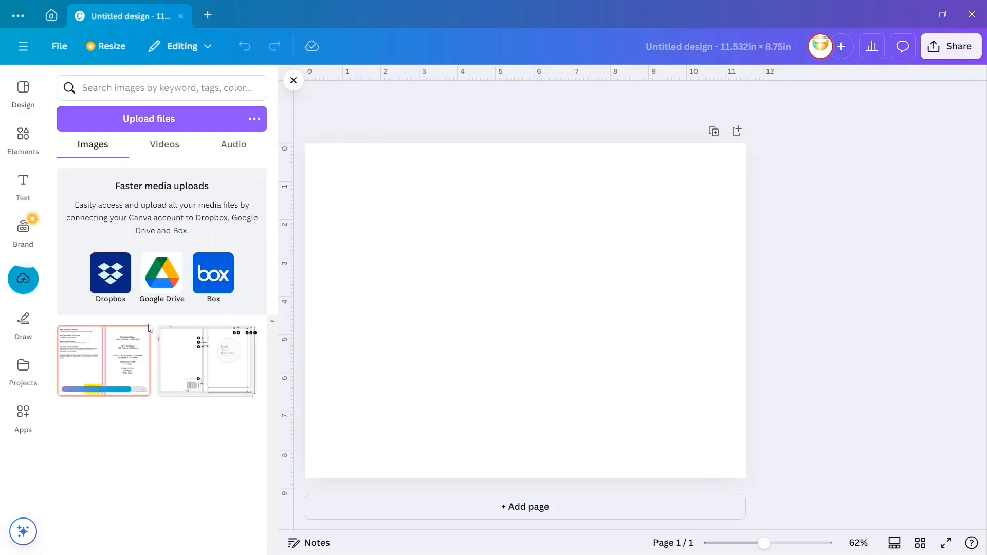
left_click(113, 363)
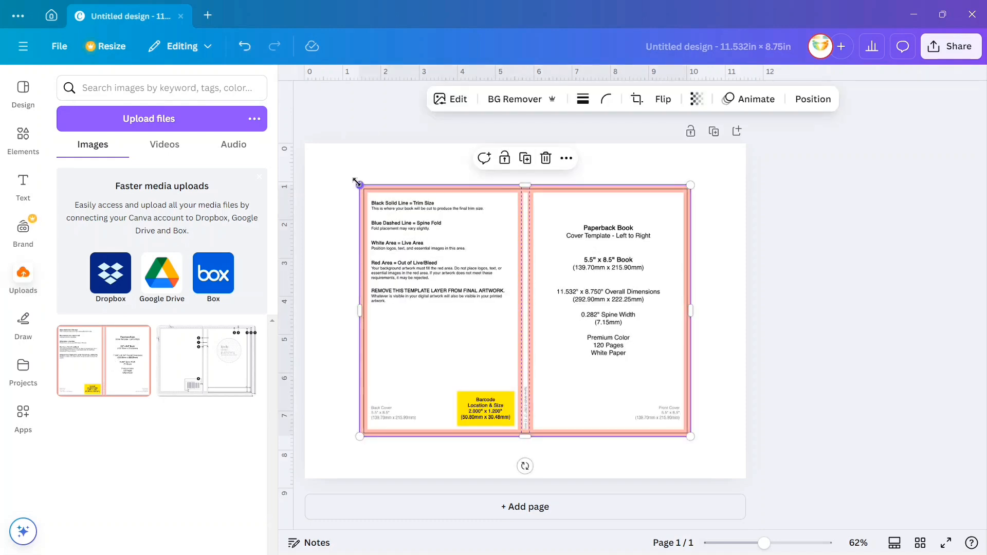
Step: Enlarge the cover template image from two opposite corners until it fills the whole page, then deselect it
left_click_drag(357, 183, 304, 143)
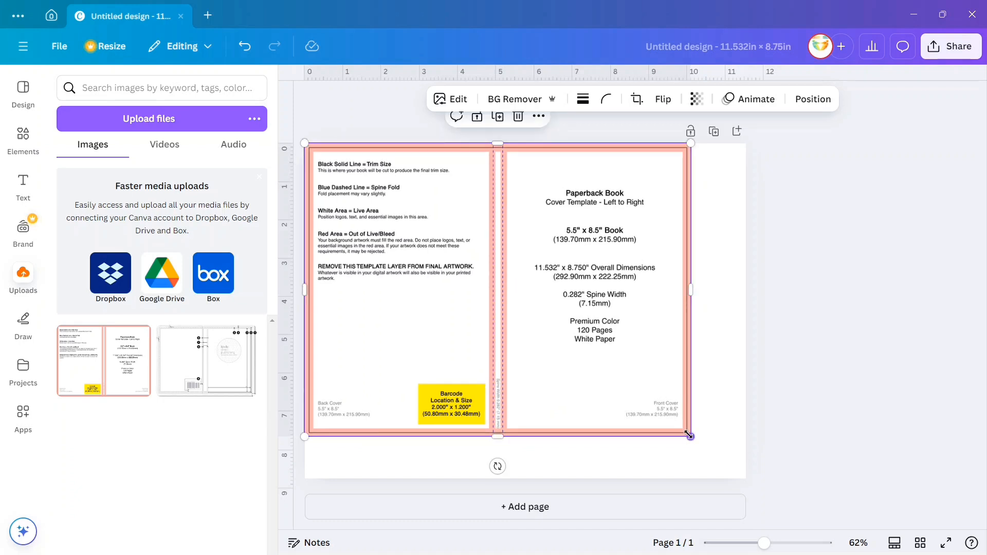
left_click_drag(688, 434, 744, 478)
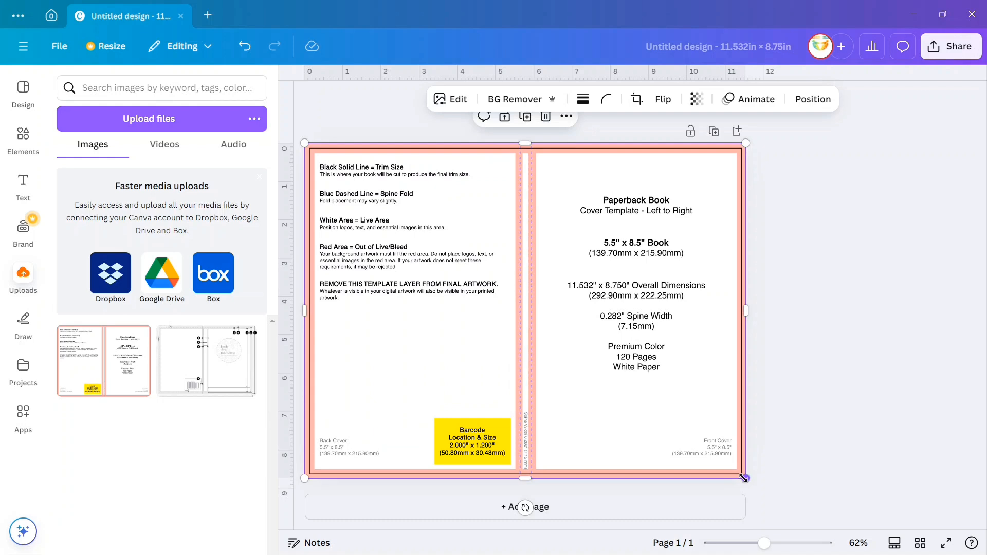
left_click(768, 274)
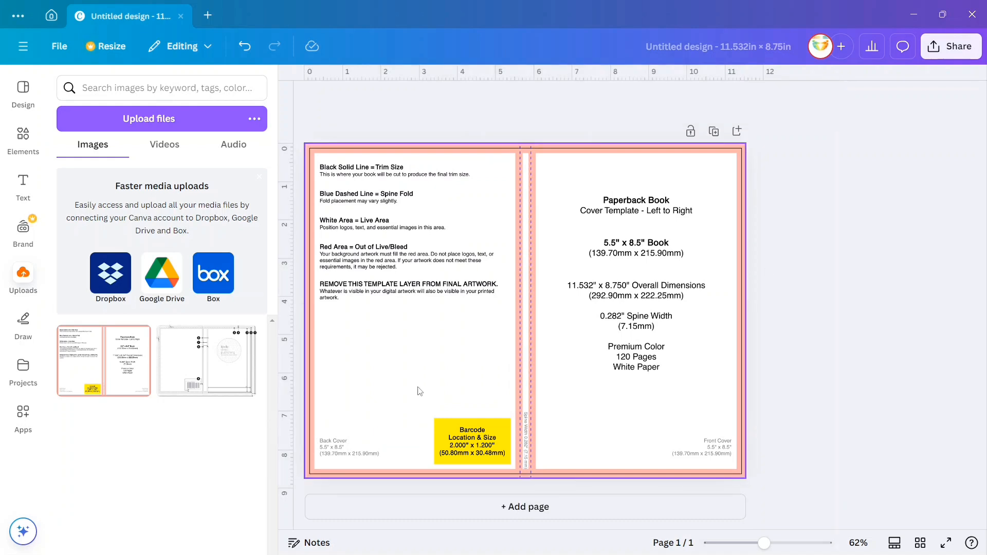
Step: Search the elements for "pink glitter background" and add the light pink glitter photo to the page
left_click(23, 139)
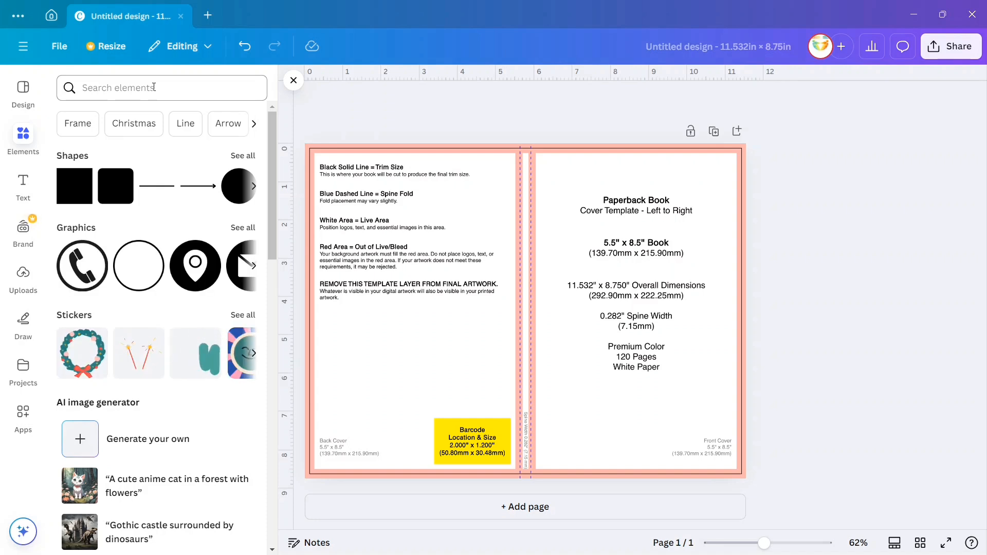
left_click(153, 87)
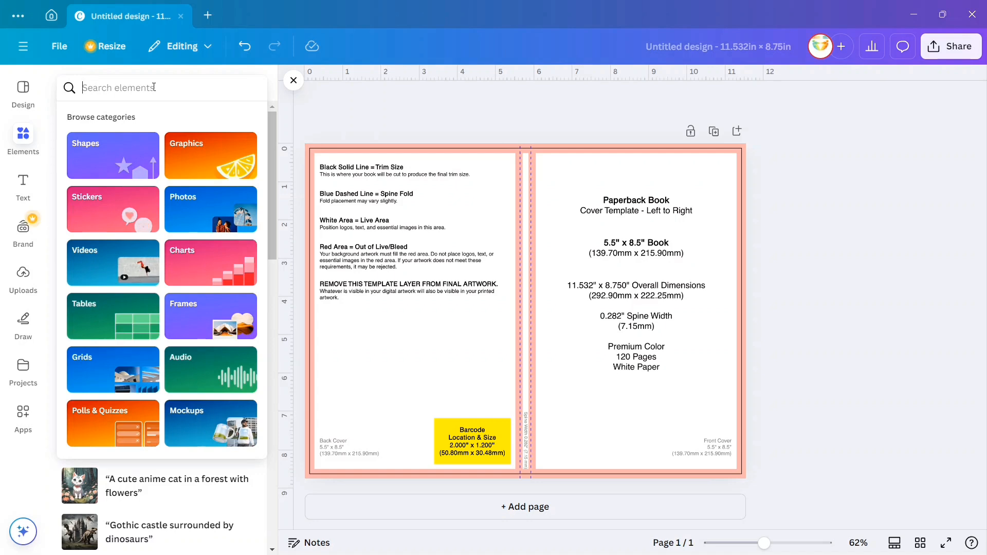
type("pink back")
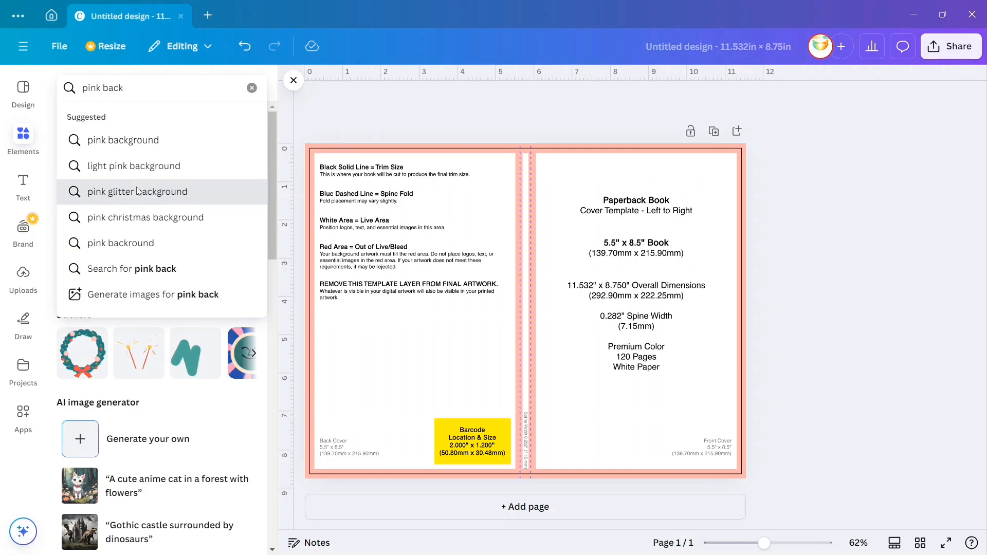
left_click(137, 191)
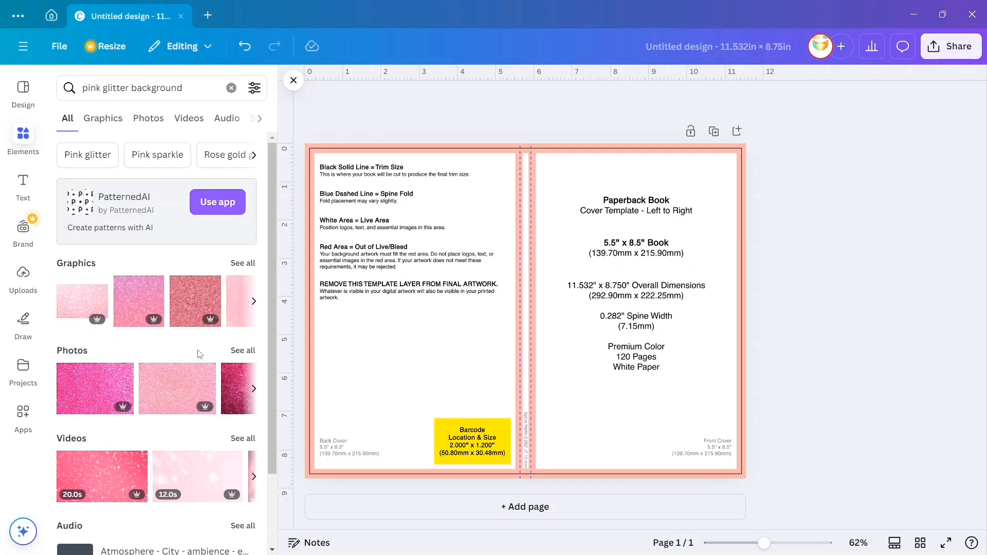
left_click(190, 381)
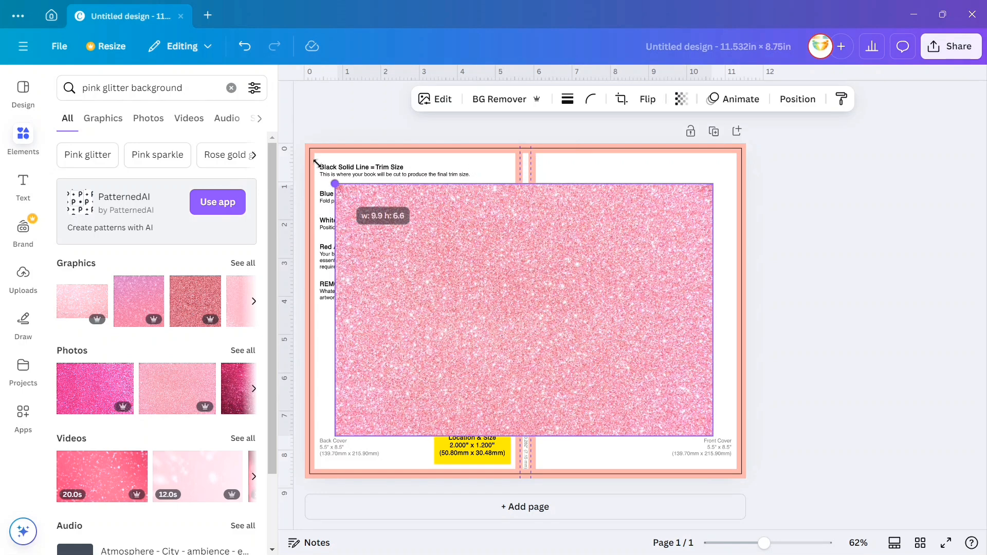
Step: Align the pink glitter photo with the back cover's trim line and crop it to about 5.5 x 8.4 in, ending at the spine fold
left_click_drag(316, 163, 304, 163)
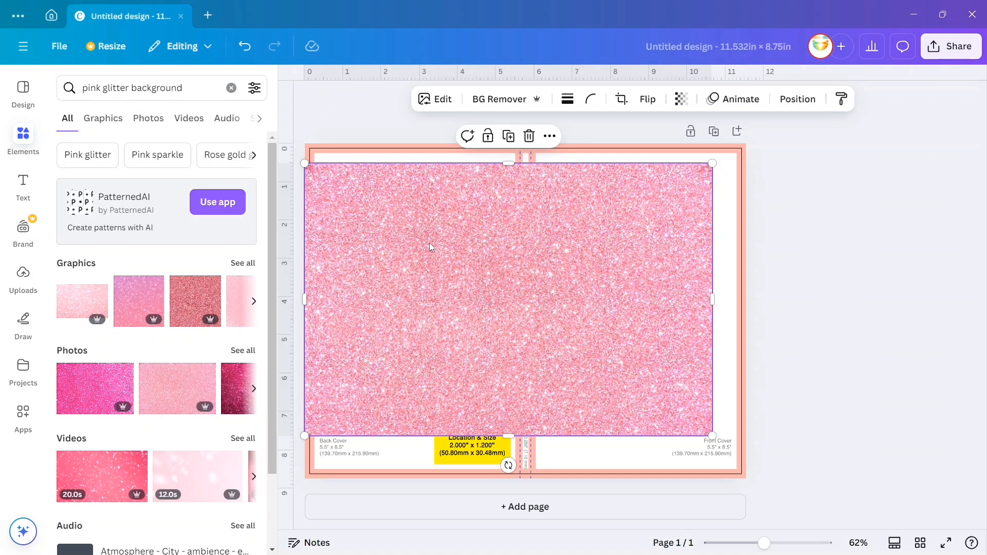
left_click_drag(429, 244, 434, 228)
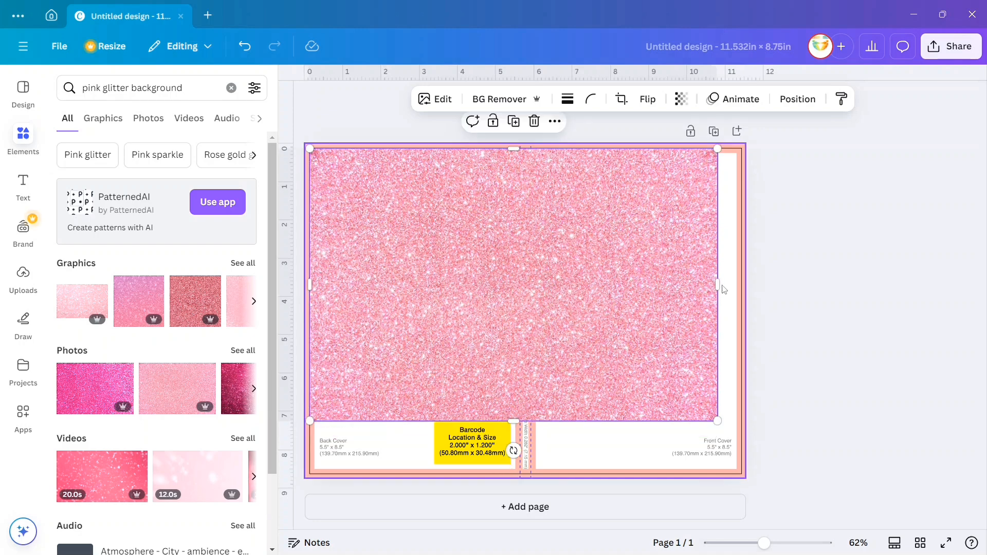
left_click_drag(718, 329, 513, 351)
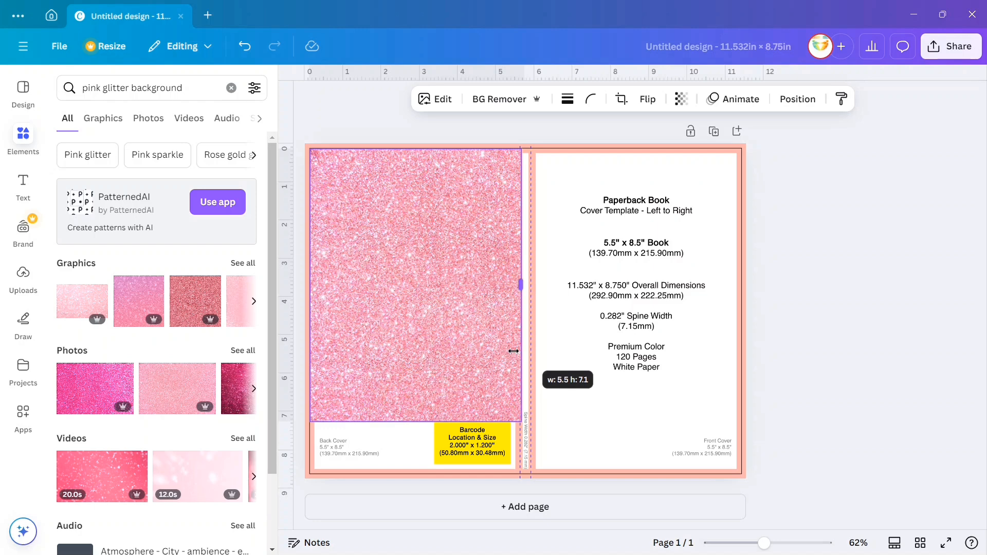
left_click_drag(414, 422, 420, 471)
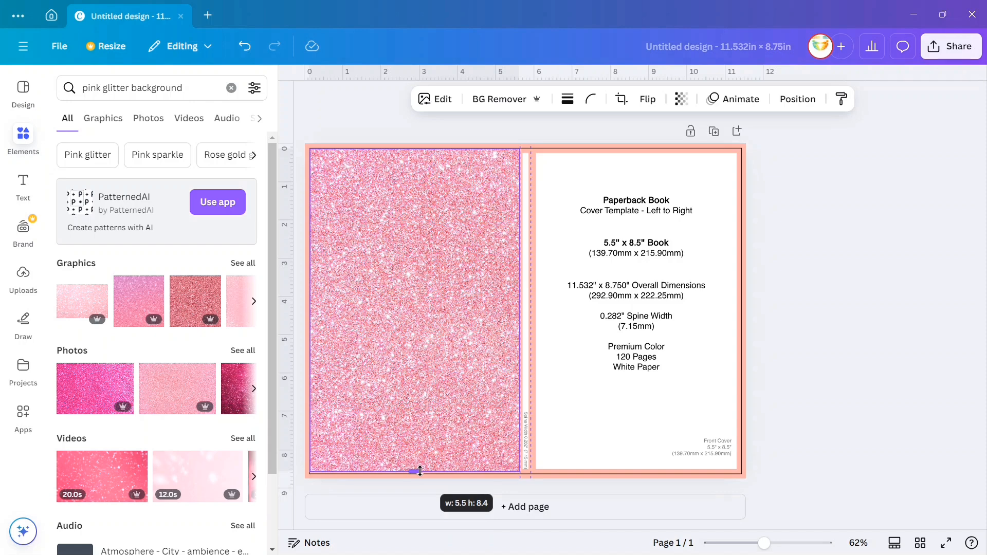
left_click_drag(420, 471, 420, 472)
Step: Add the darker rose glitter graphic and crop it over the front cover to about 5.5 x 8.5 in, starting at the spine fold
left_click(186, 313)
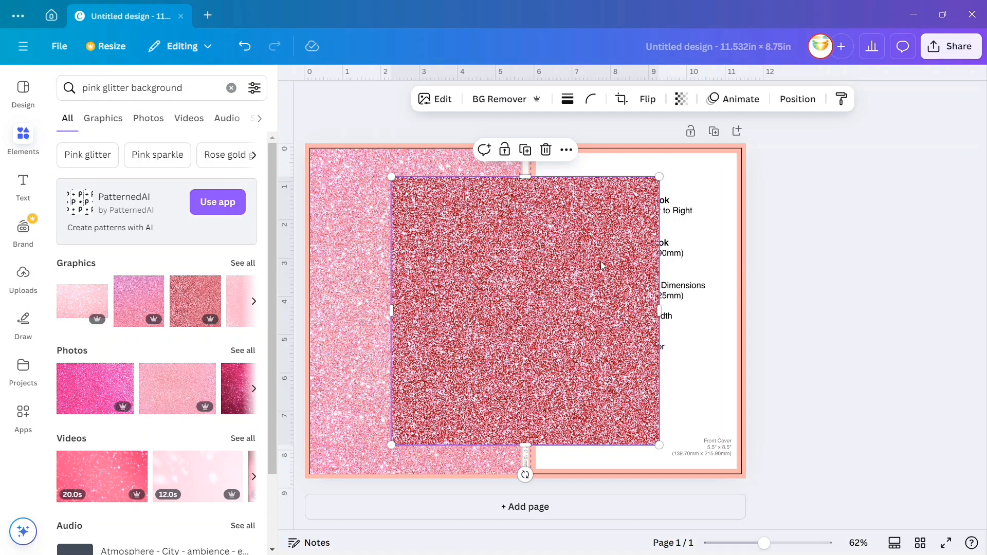
left_click_drag(602, 264, 741, 237)
left_click_drag(665, 417, 670, 489)
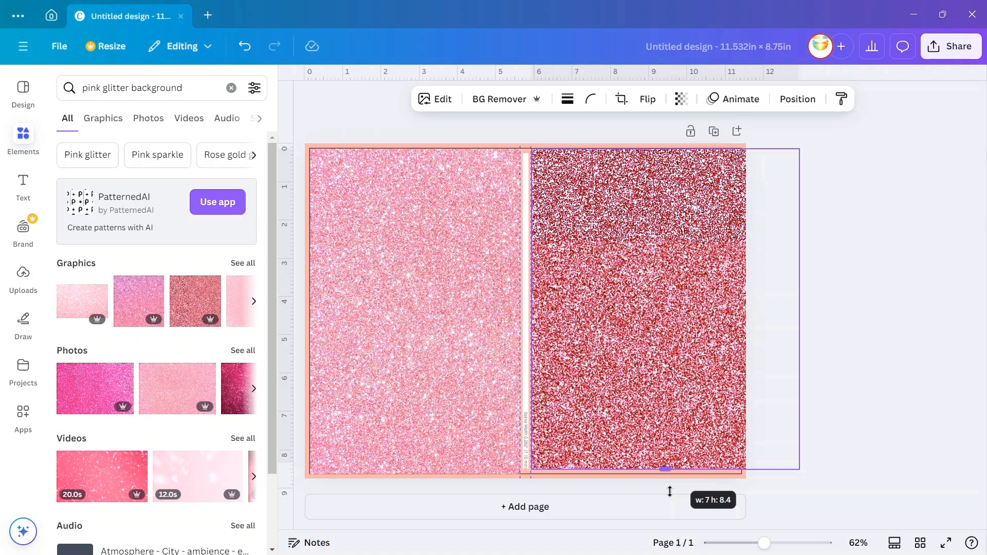
left_click_drag(669, 490, 670, 495)
left_click_drag(799, 308, 740, 326)
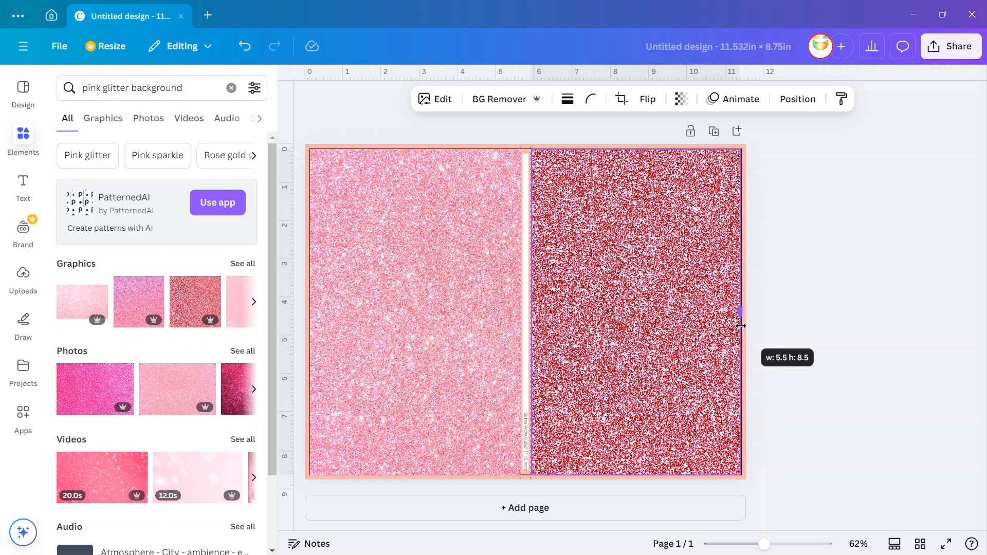
left_click_drag(740, 326, 741, 325)
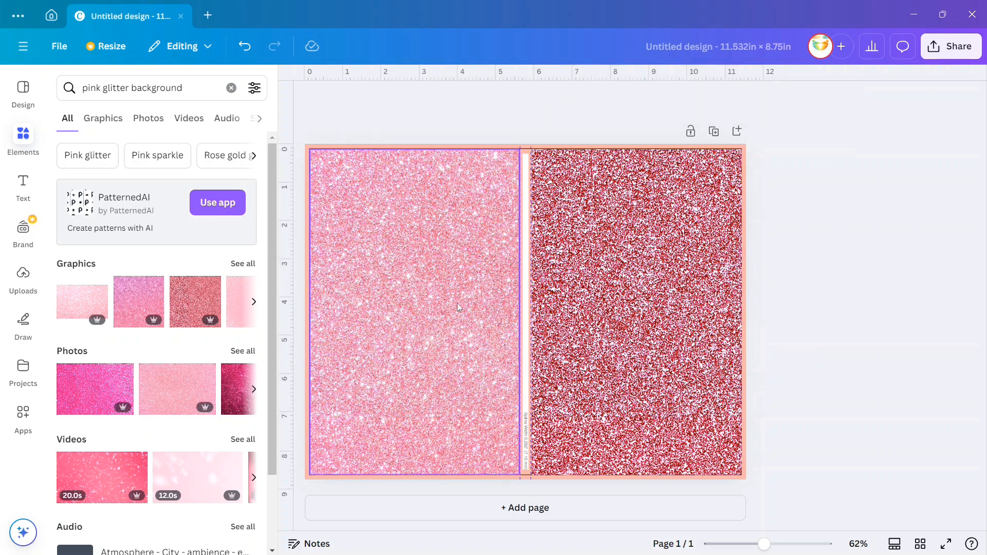
Step: Make the glitter images on the back and front covers semi-transparent so the template's guides show through
left_click(452, 257)
left_click(680, 101)
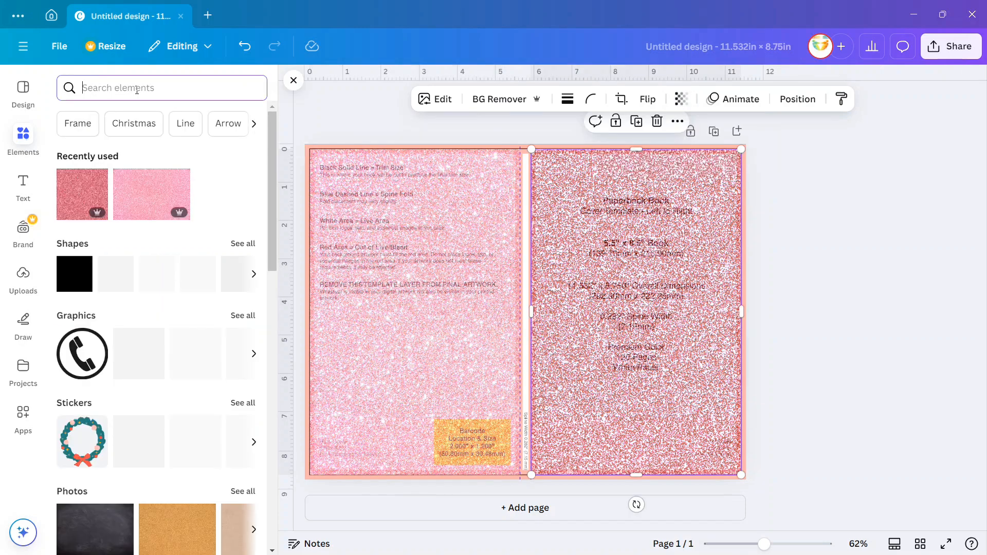
Step: Search the elements for "m" and "y" and place the furry pink letters side by side as MY on the front cover
left_click(137, 90)
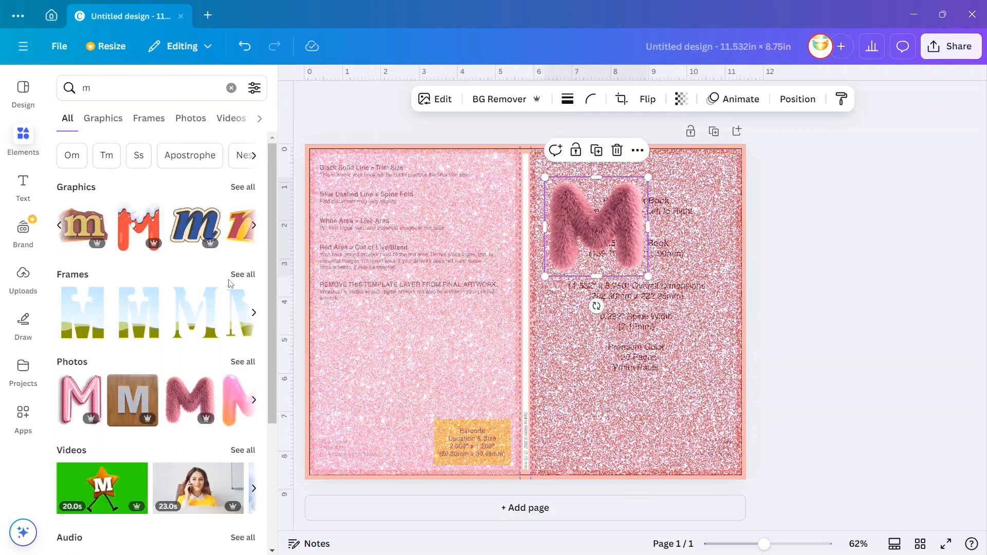
left_click(231, 87)
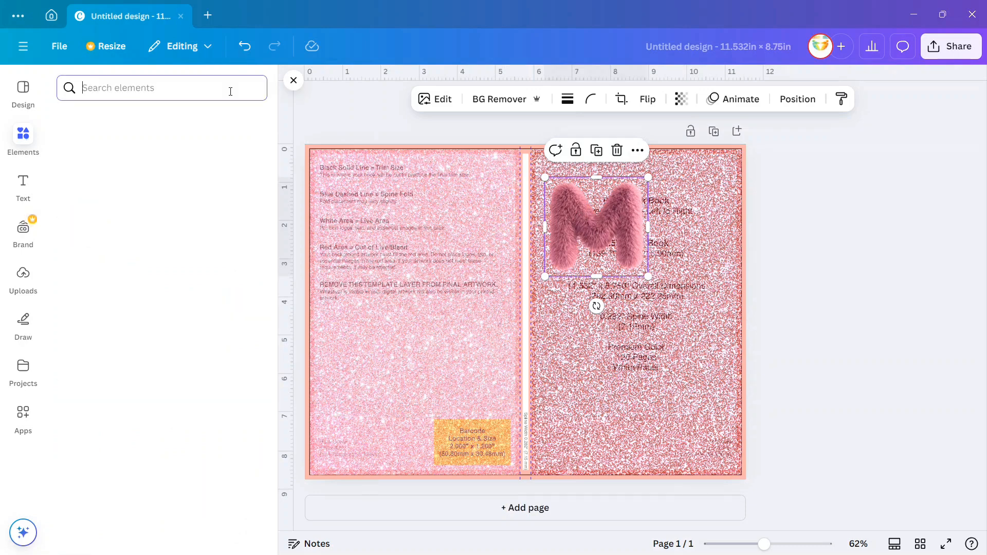
type("y")
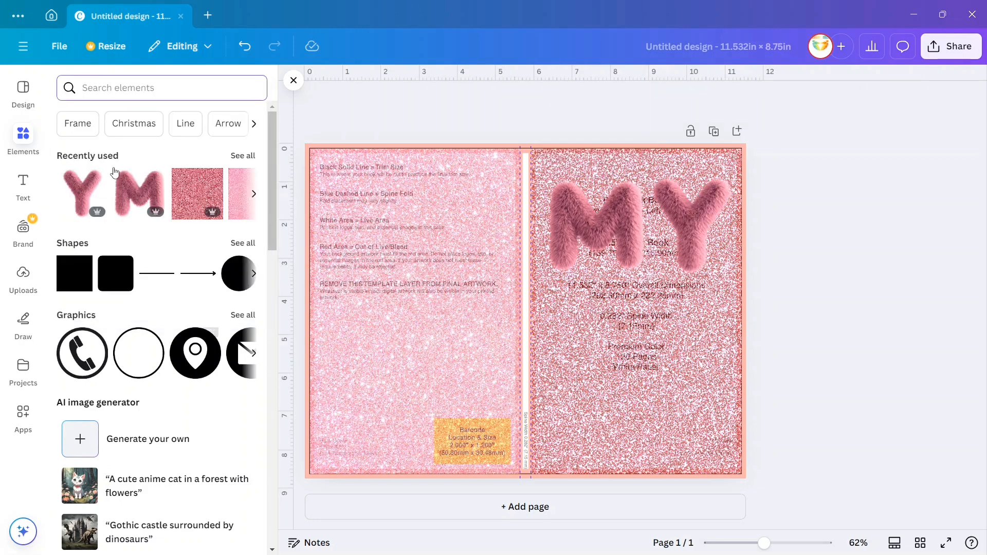
Step: Add a "journal" text box below the MY letters on the front cover, in red with the Brittany font
left_click(23, 185)
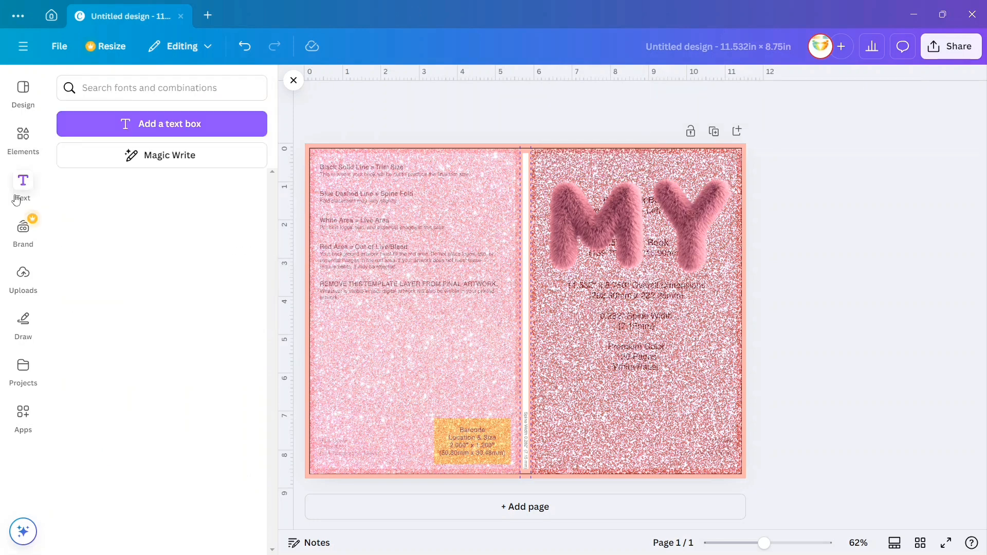
left_click(178, 133)
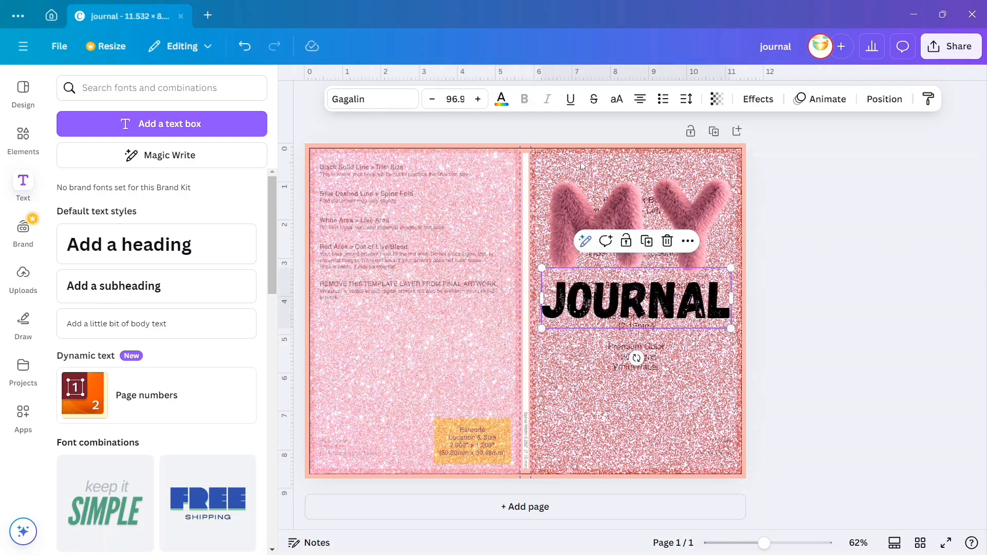
left_click(502, 101)
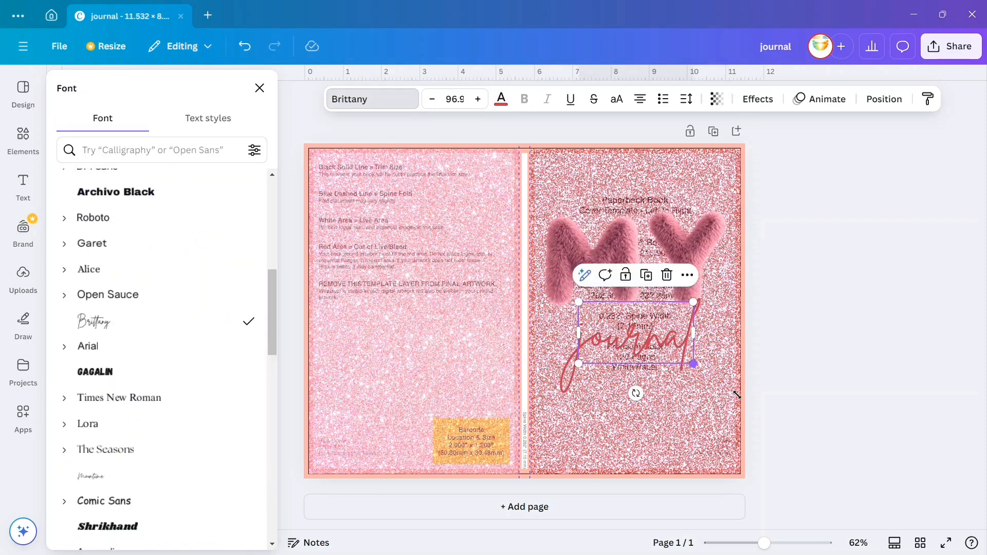
Step: Enlarge the journal text to about size 138, position it just below the MY letters, and recolor it with a bright pink photo color
left_click_drag(707, 383, 756, 407)
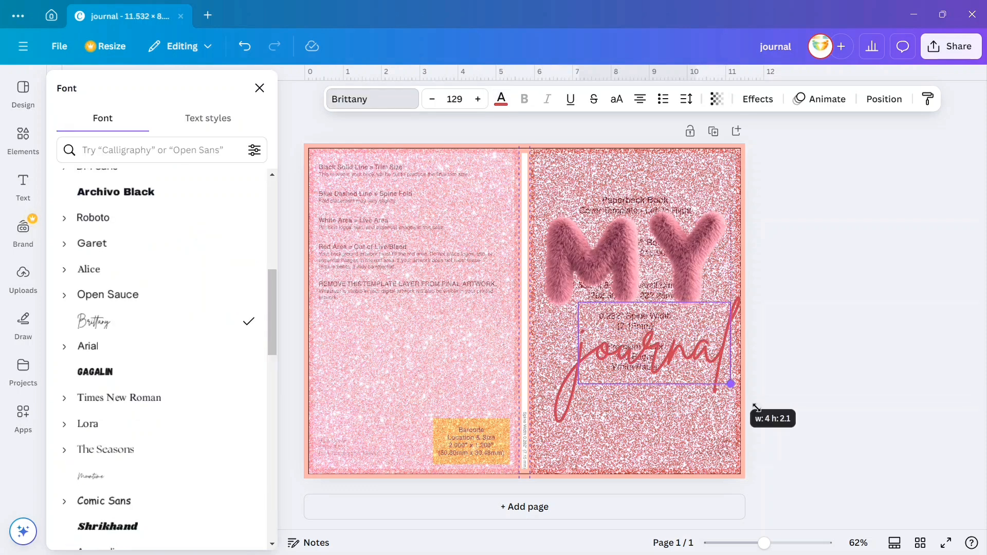
left_click_drag(756, 407, 759, 398)
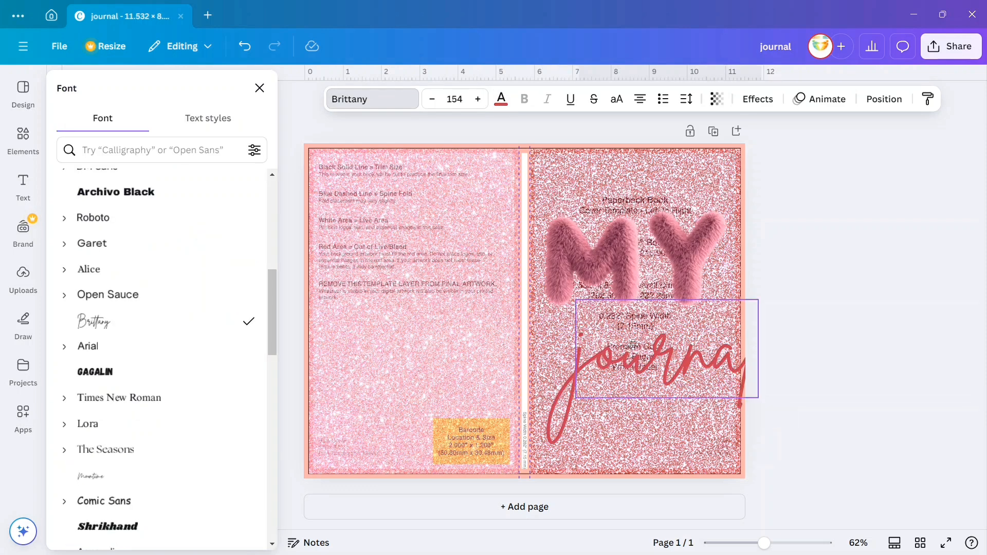
left_click_drag(632, 344, 609, 326)
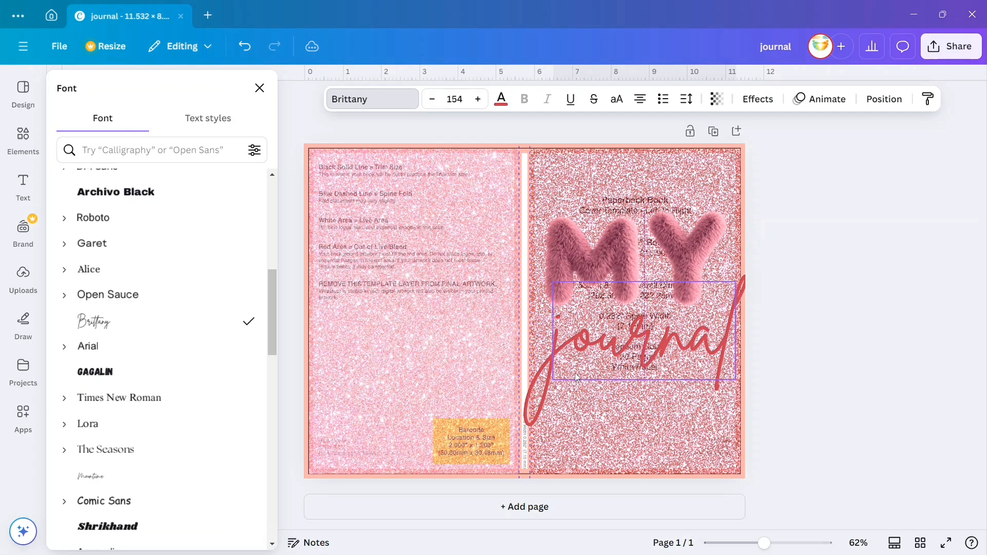
left_click_drag(554, 282, 571, 292)
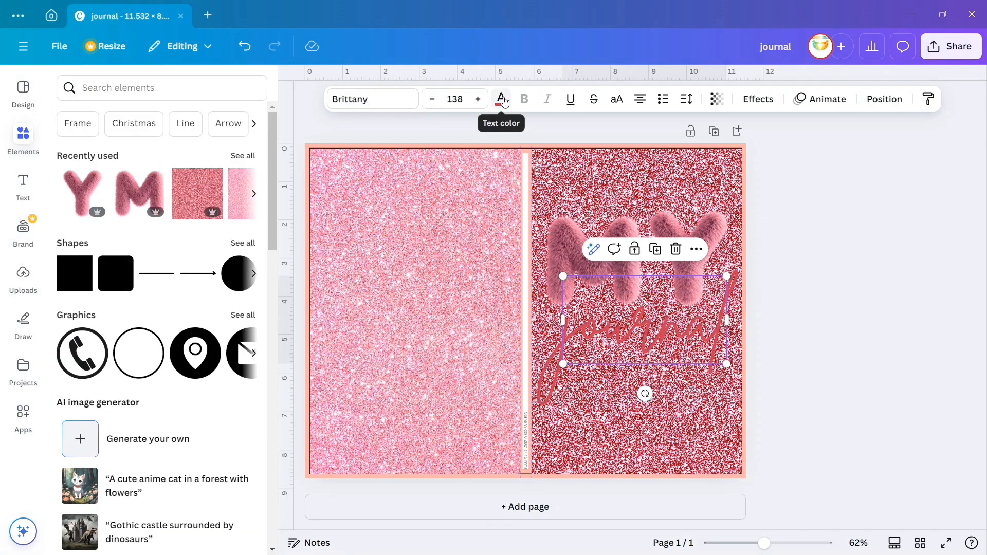
left_click(501, 99)
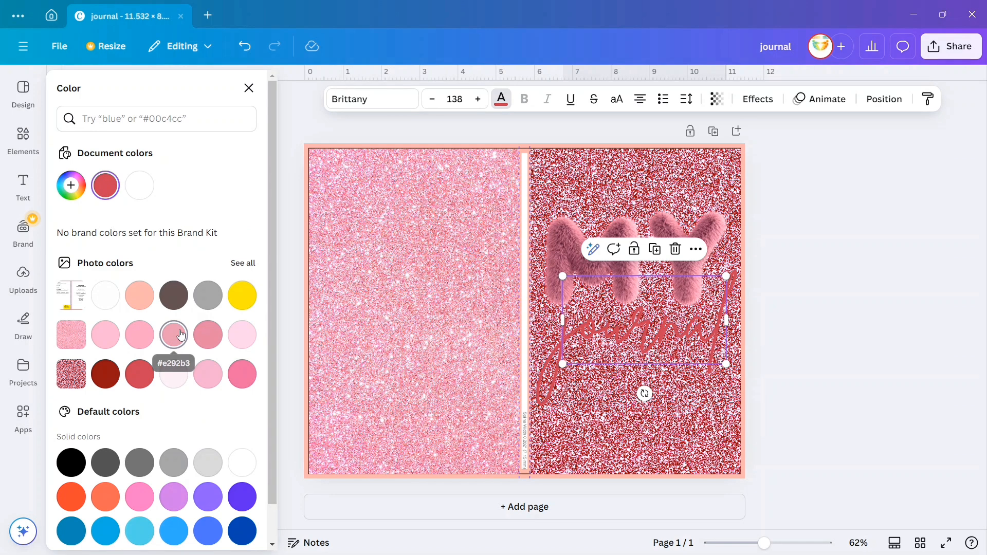
left_click(238, 383)
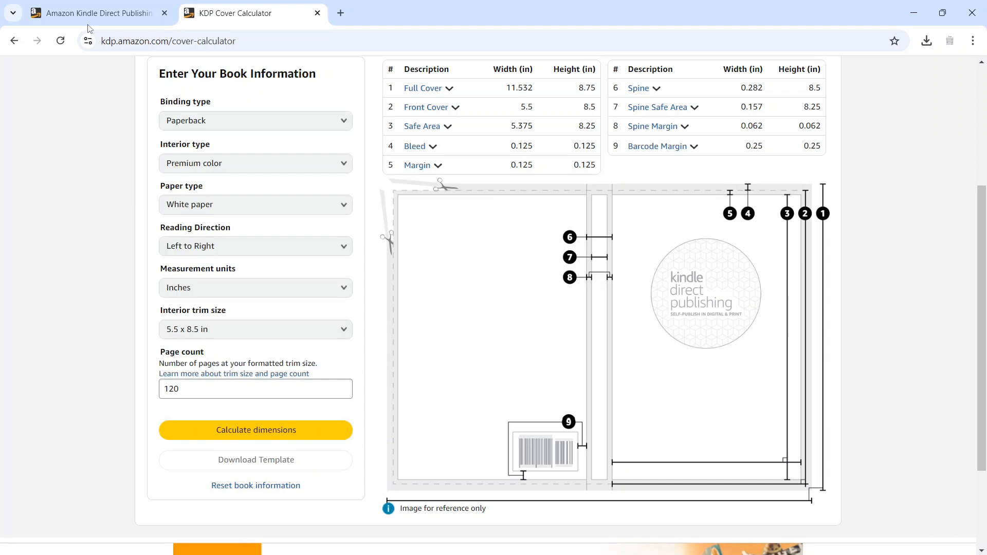
Step: Switch to Chrome and examine the trim size section of KDP's "Set Trim Size, Bleed, and Margins" help page
left_click(92, 14)
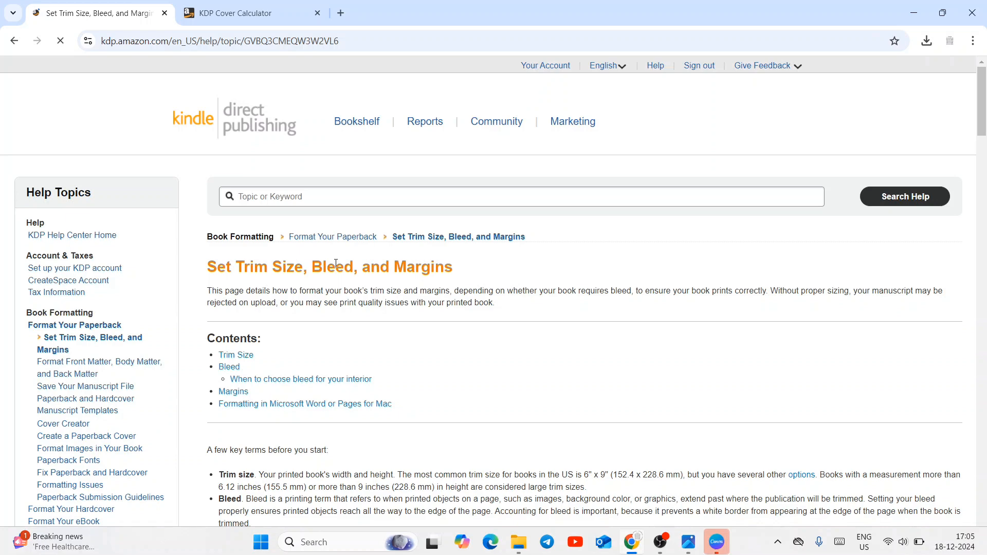
scroll(335, 264, "down", 5)
scroll(336, 267, "down", 1)
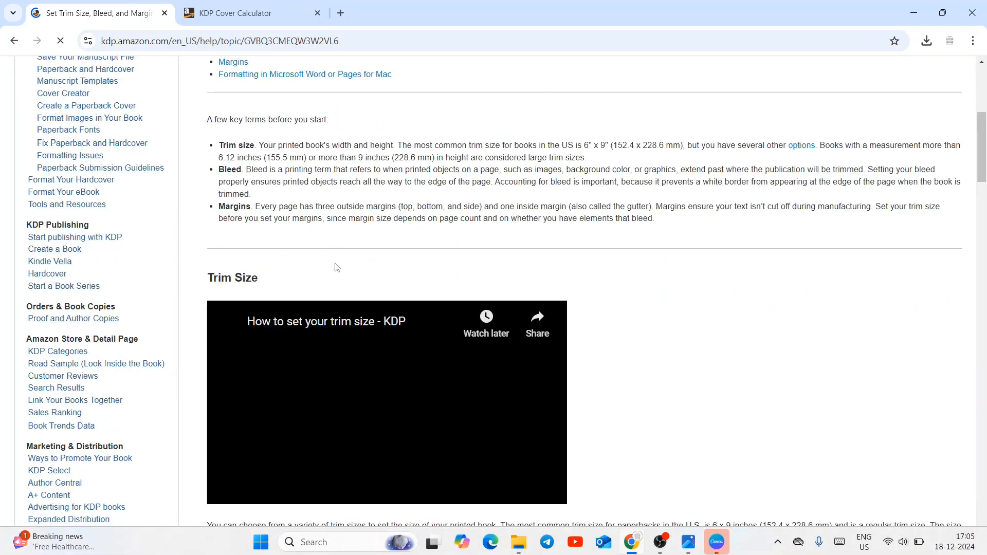
scroll(337, 267, "down", 4)
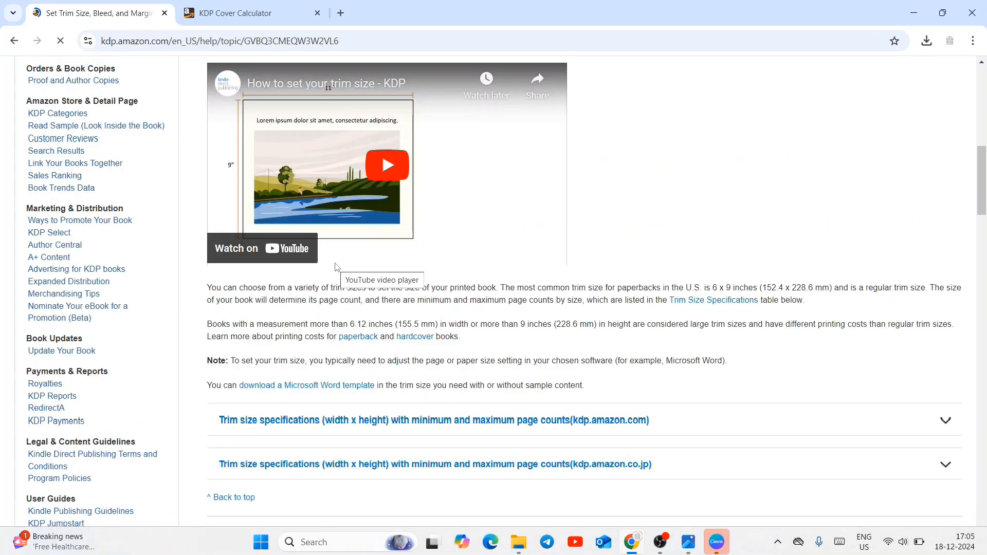
scroll(337, 267, "down", 2)
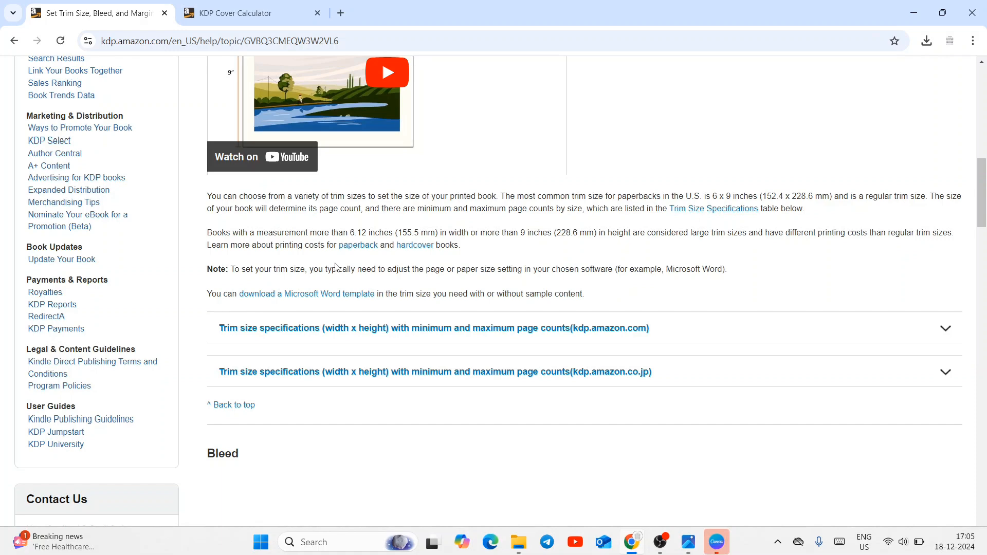
Step: Review the bleed guidance, the 6 x 9 inch bleed layout and the table of minimum margins by page count
scroll(335, 267, "down", 10)
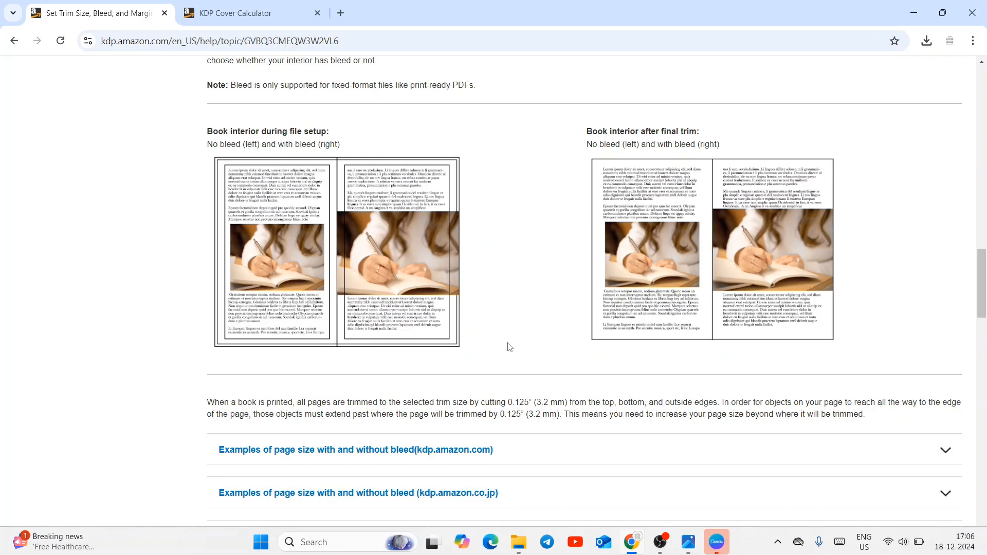
scroll(509, 348, "up", 2)
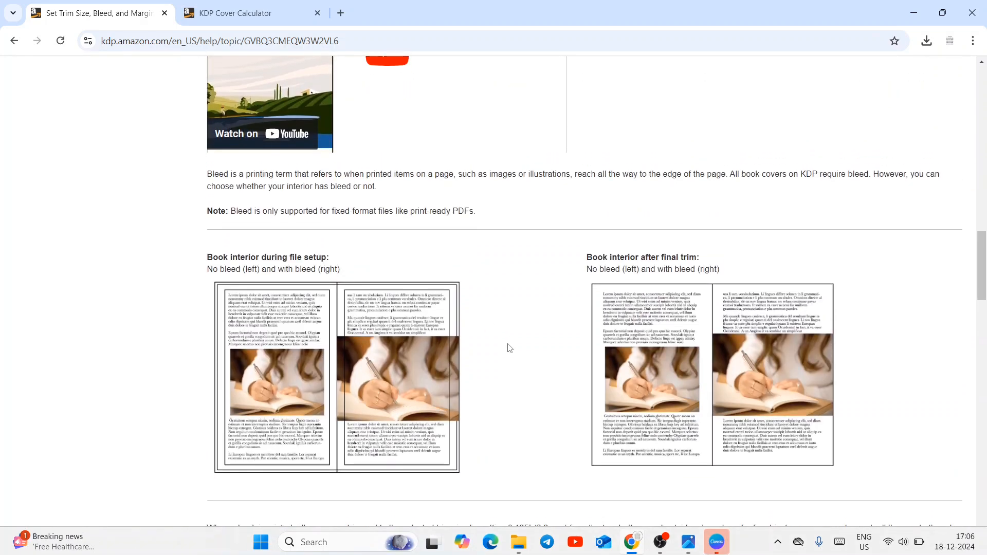
scroll(509, 348, "down", 7)
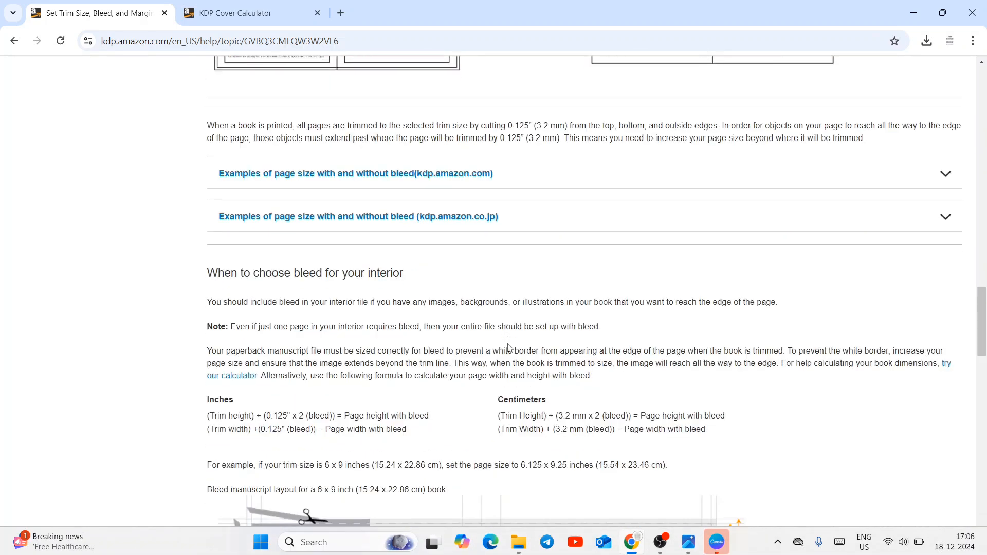
scroll(510, 347, "down", 4)
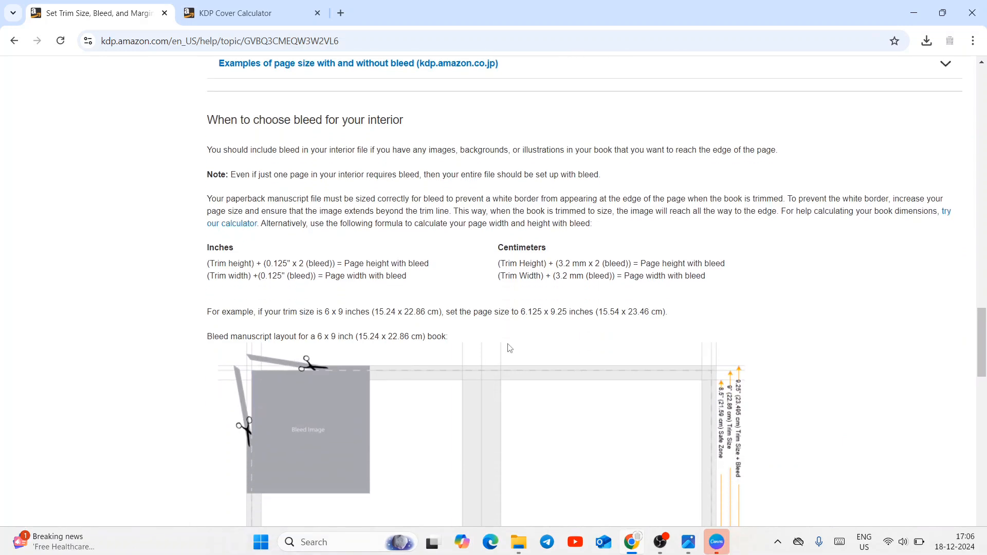
scroll(510, 348, "down", 6)
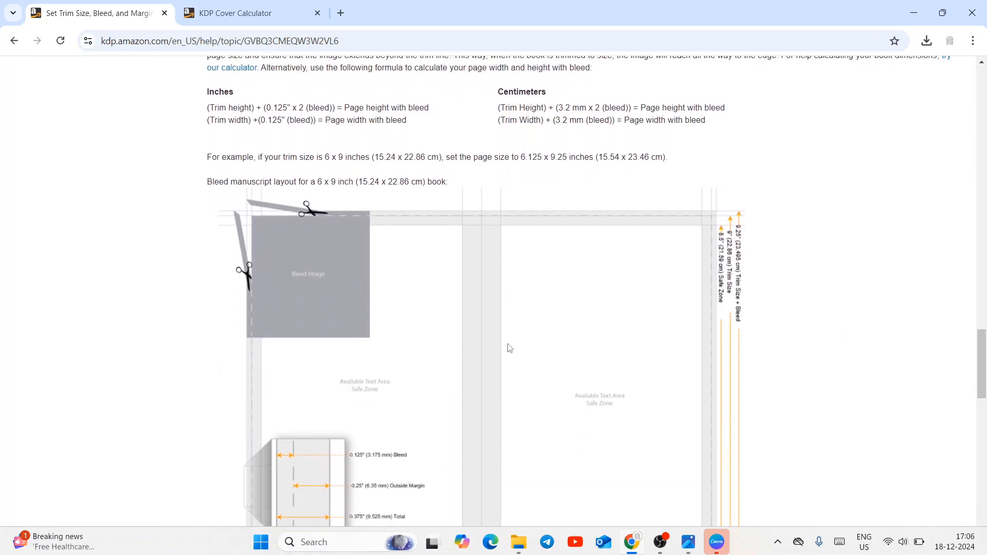
scroll(509, 348, "down", 9)
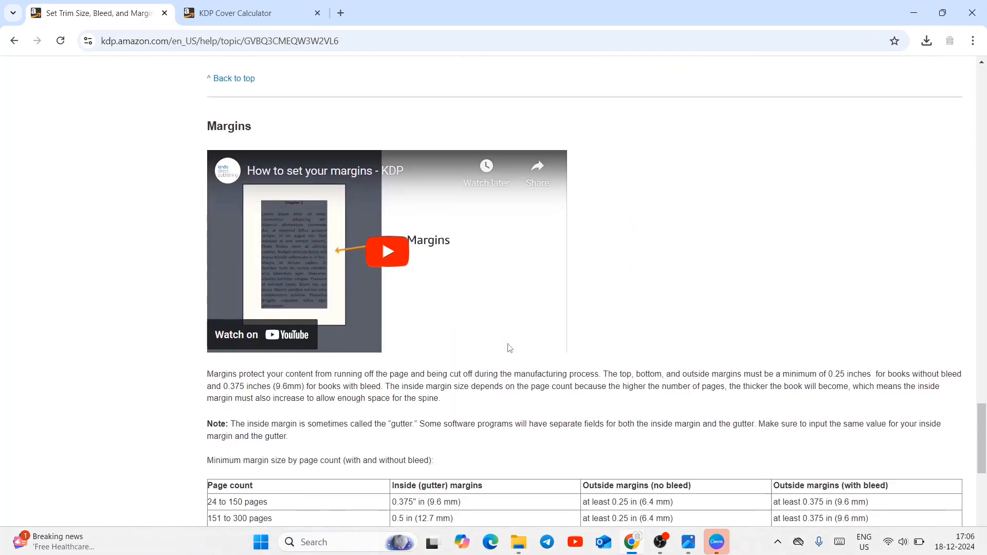
scroll(509, 348, "down", 2)
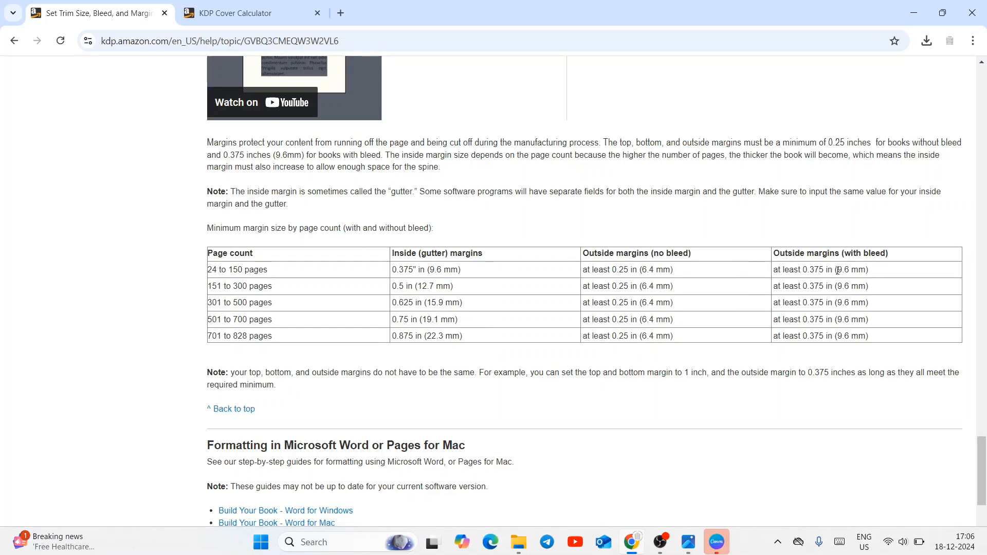
scroll(749, 370, "down", 6)
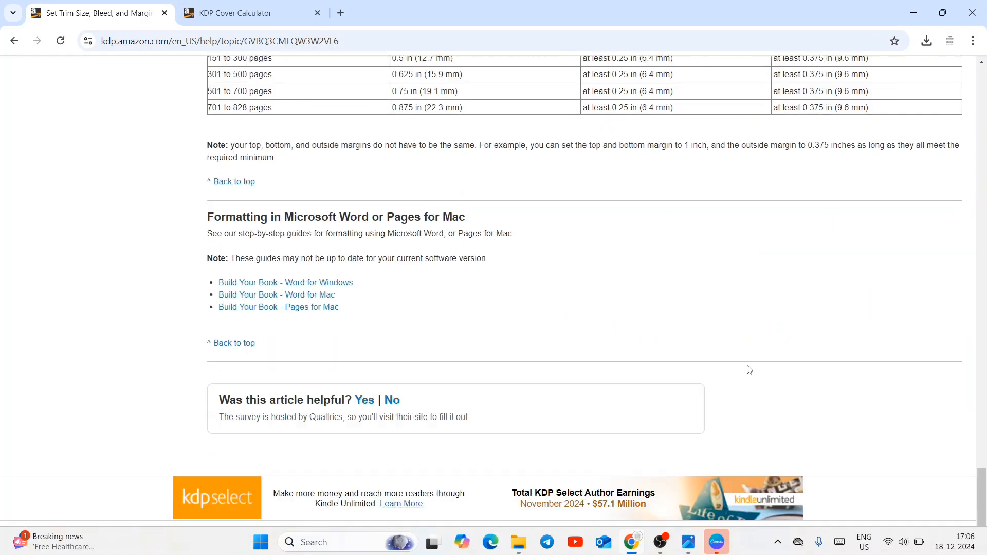
Step: Return to the trim size section and examine the expanded kdp.amazon.com trim size specifications with minimum and maximum page counts
scroll(749, 370, "up", 15)
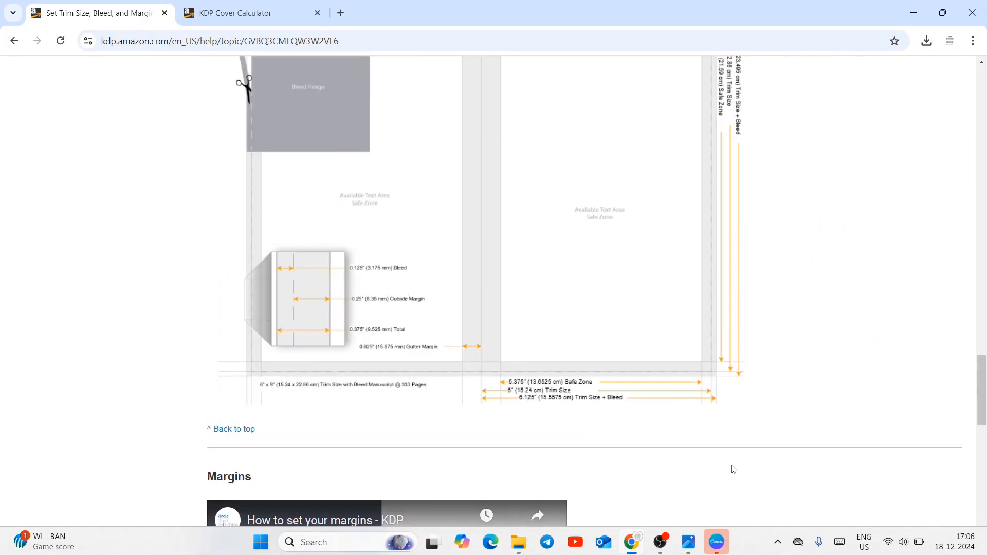
scroll(732, 468, "up", 5)
scroll(732, 471, "up", 2)
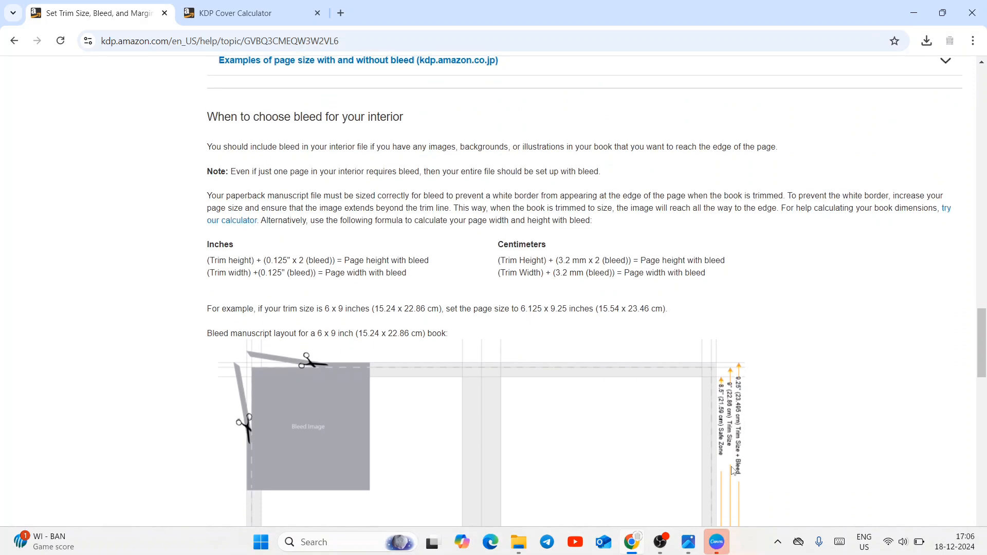
scroll(733, 470, "up", 1)
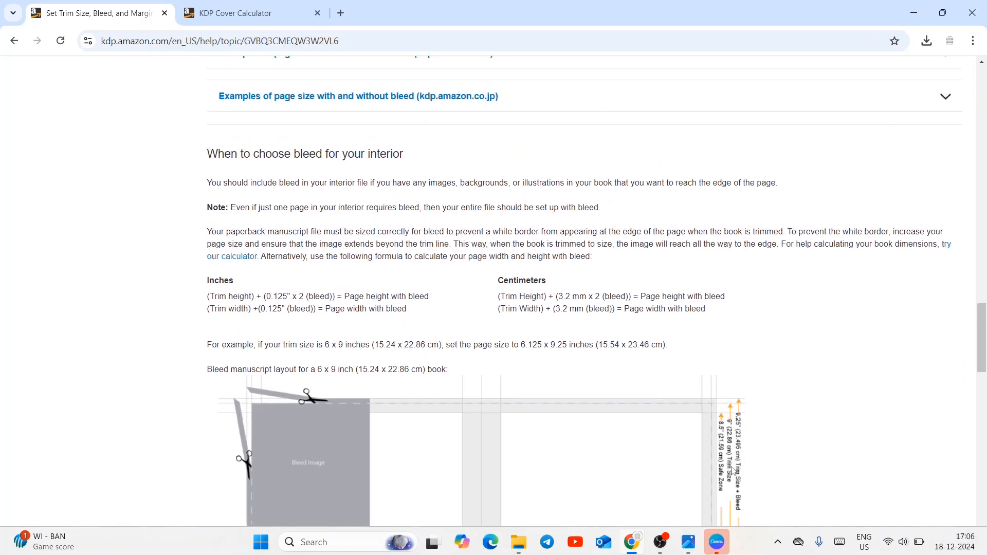
scroll(732, 470, "up", 1)
scroll(732, 470, "up", 1)
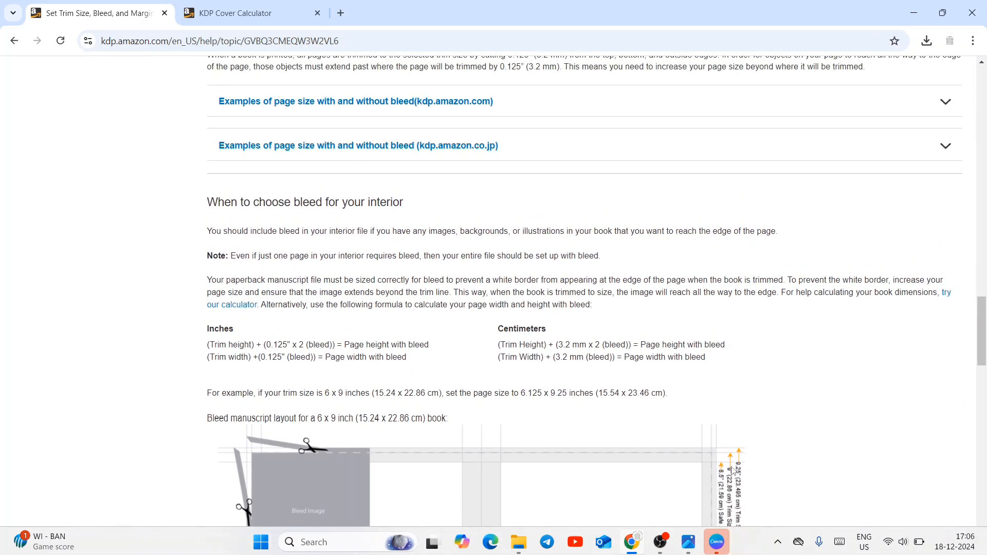
scroll(732, 470, "up", 15)
scroll(865, 364, "down", 2)
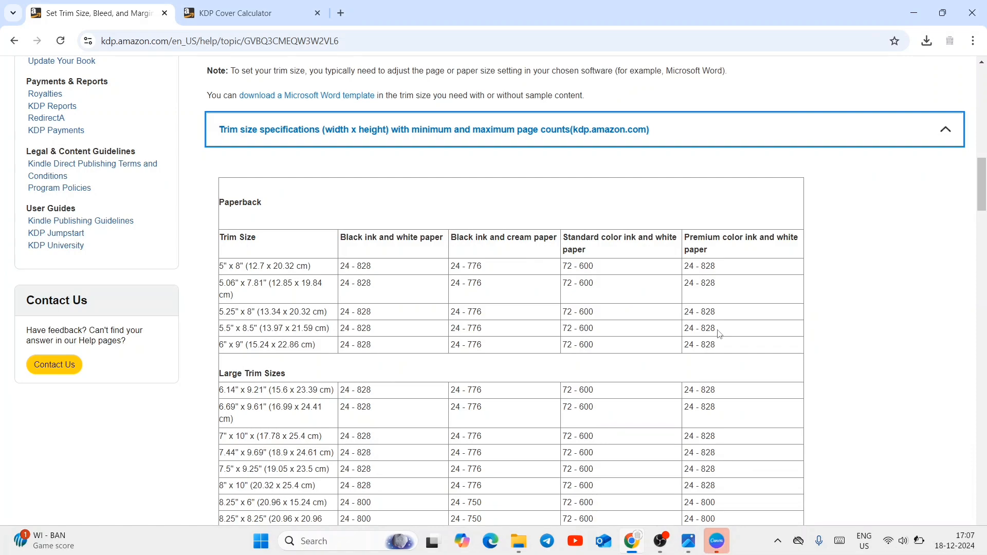
scroll(719, 335, "up", 10)
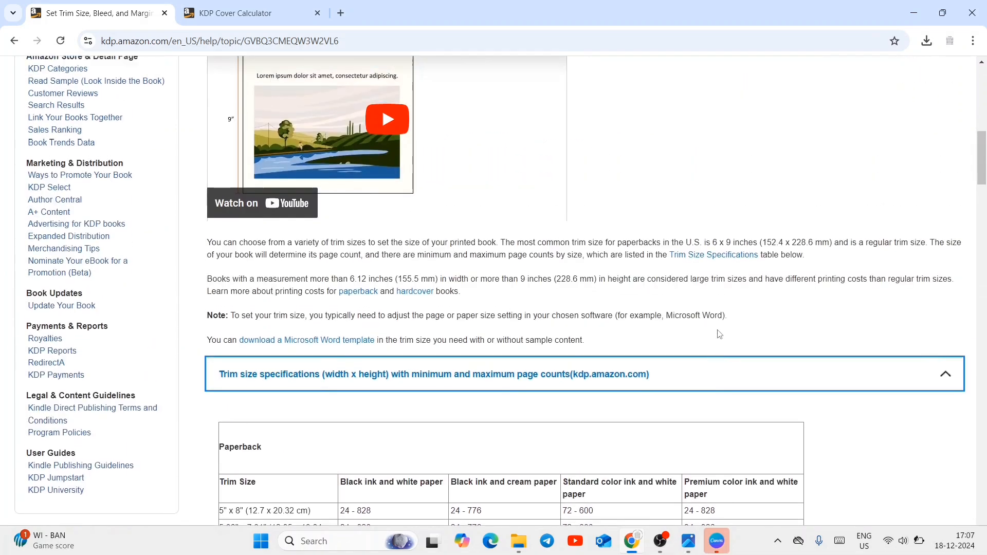
Step: Switch to Canva and save the journal cover PDF in Downloads as 1, without replacing the existing JOURNAL.pdf
scroll(719, 334, "up", 5)
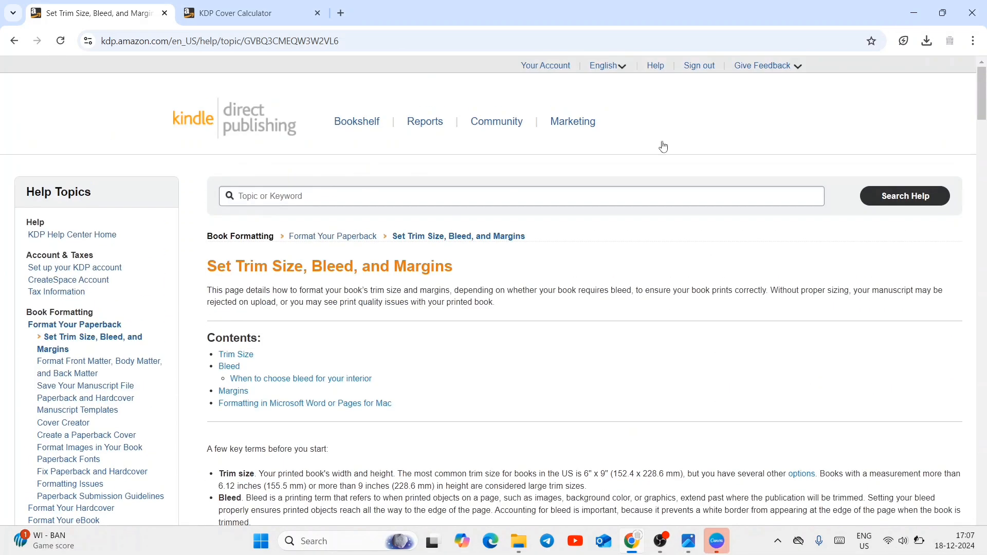
left_click(716, 540)
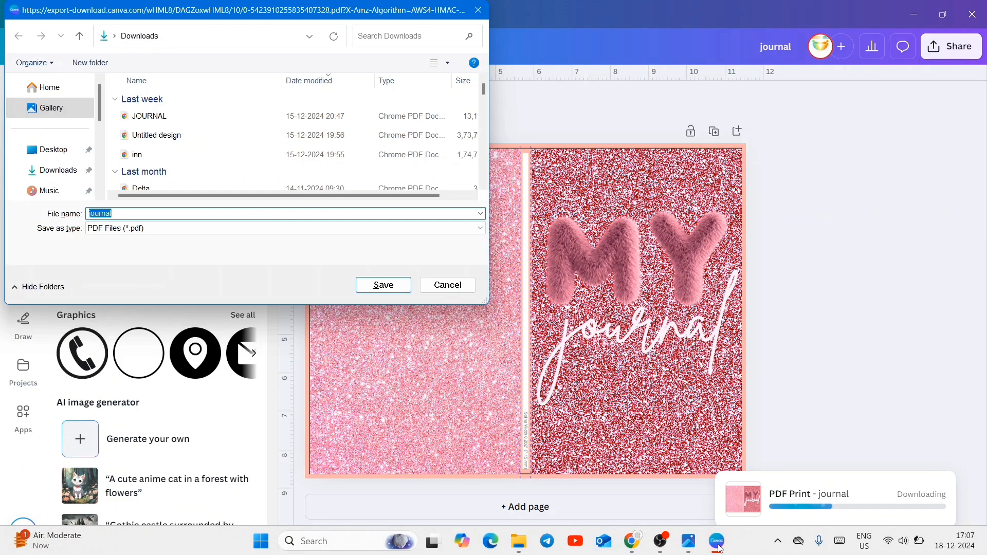
left_click(383, 284)
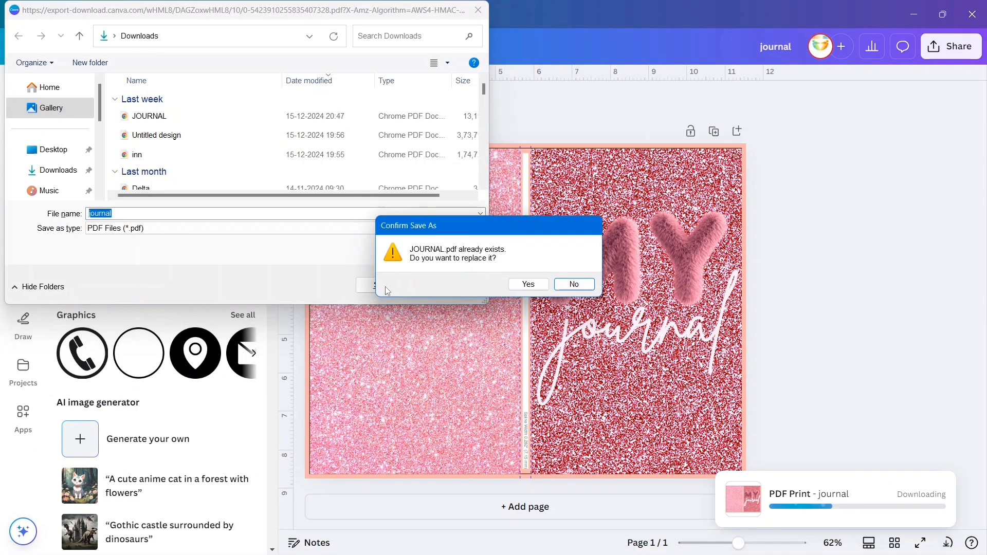
left_click(574, 285)
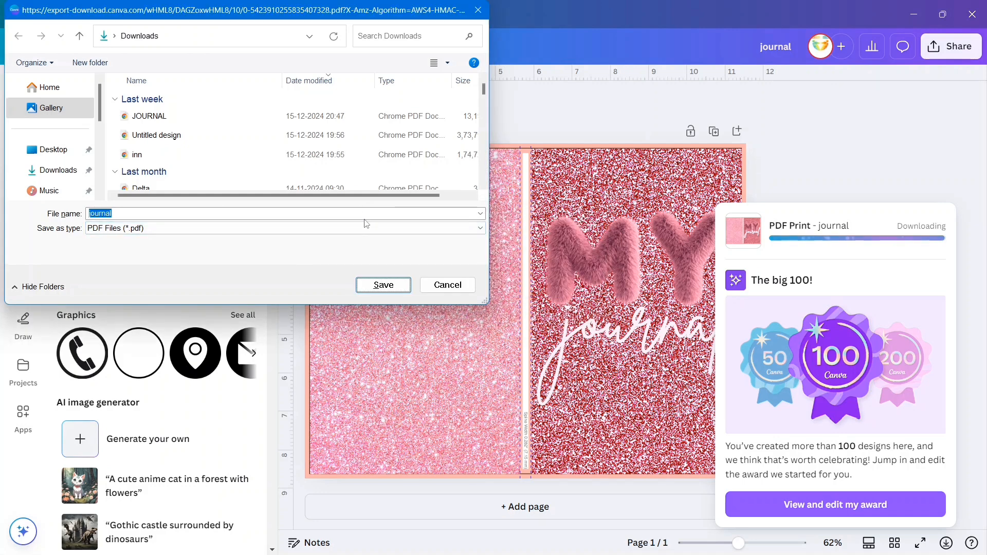
type("1")
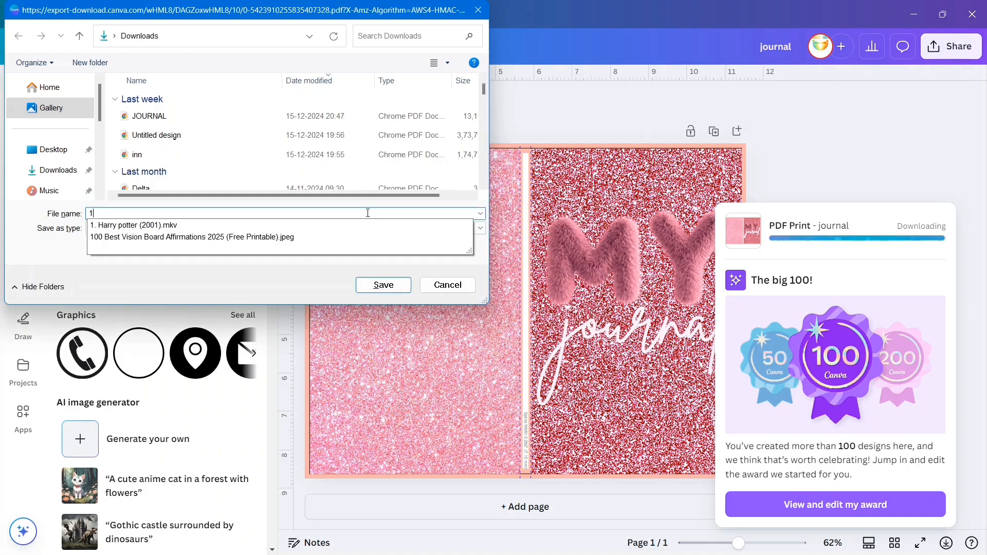
left_click(383, 286)
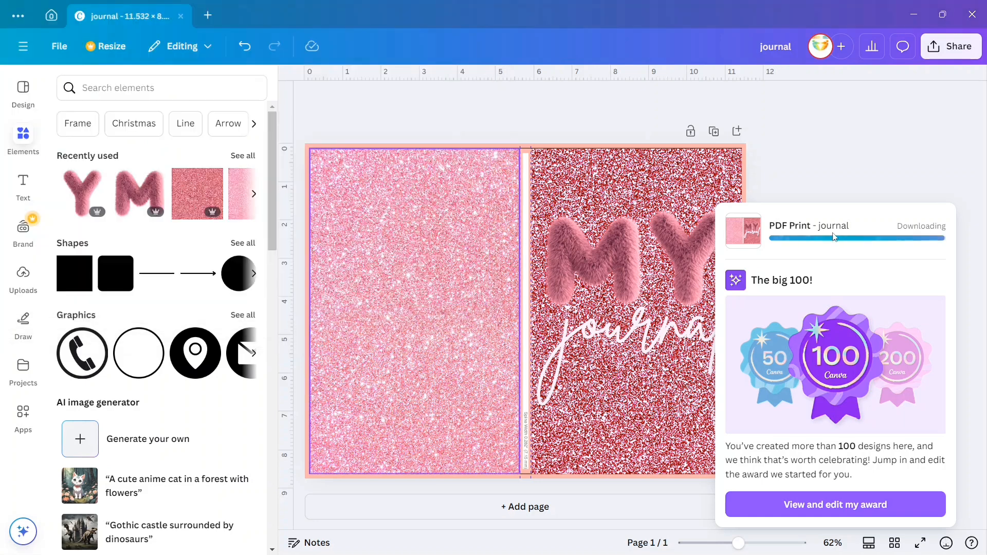
Step: Create a new custom-size design 5.5 in wide and 8.50 in high, matching KDP's paperback trim size
left_click(23, 54)
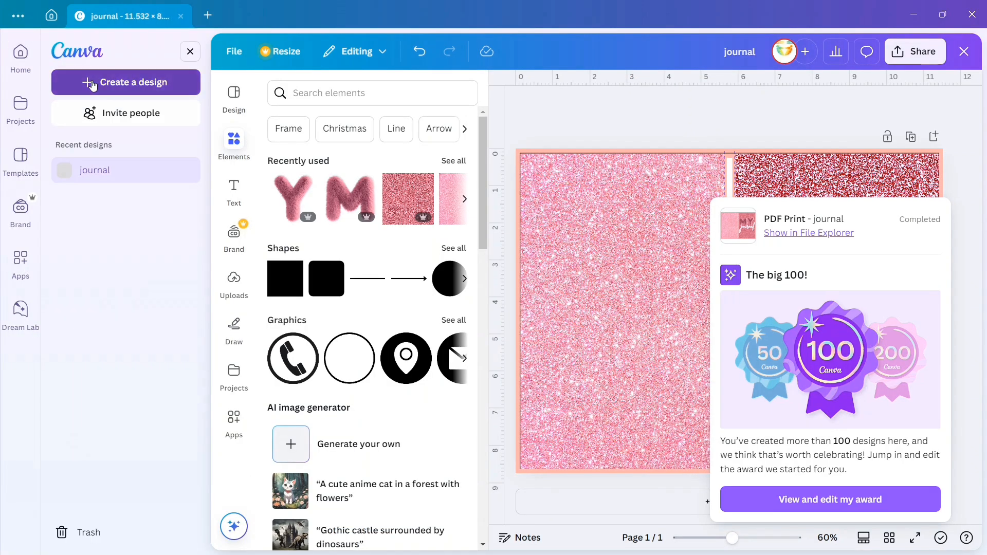
left_click(92, 84)
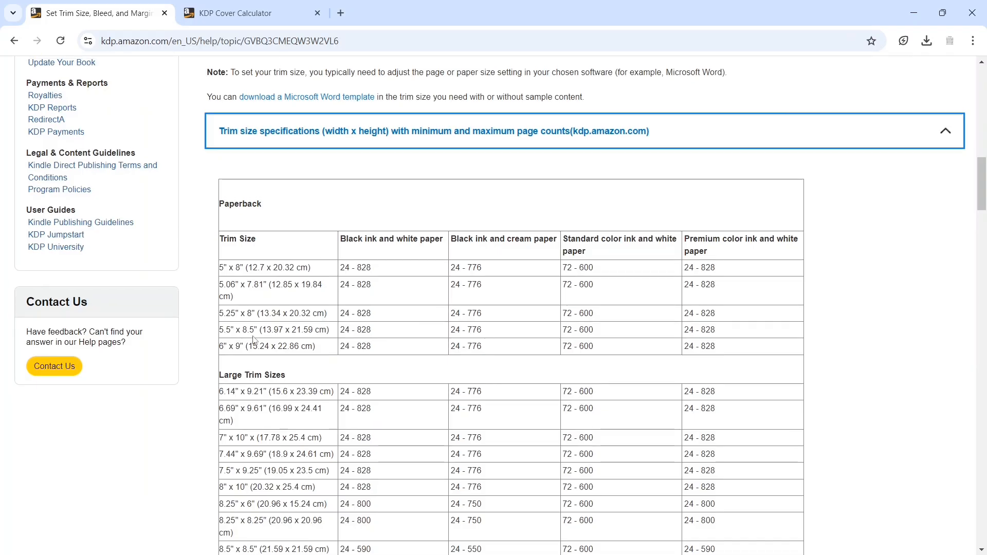
scroll(253, 340, "up", 1)
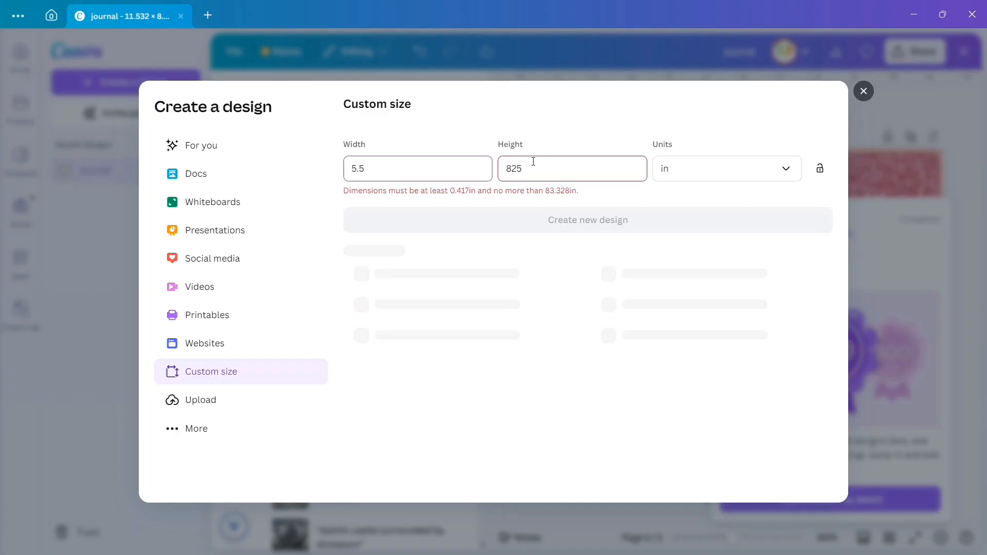
key("BackSpace")
key("BackSpace")
key("BackSpace")
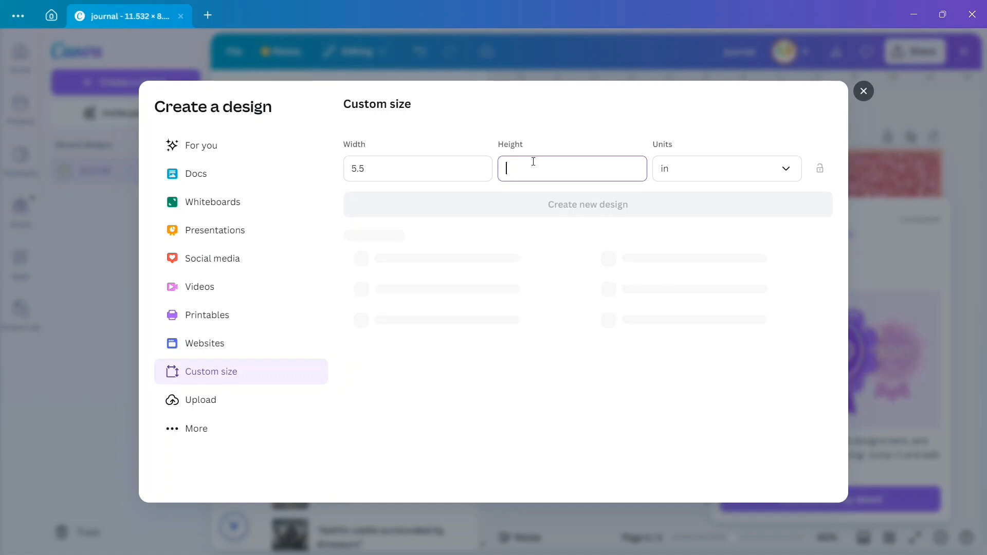
type("8.")
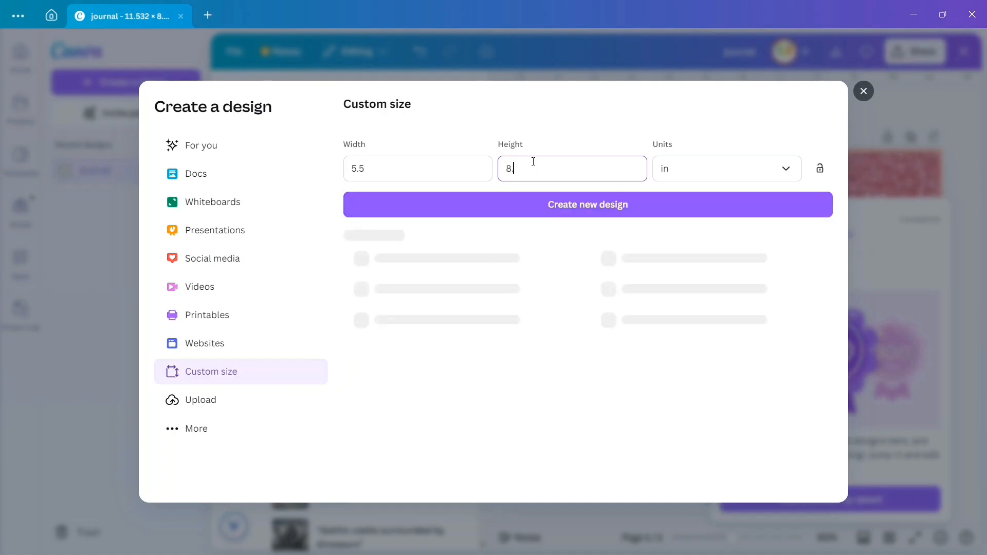
type("50")
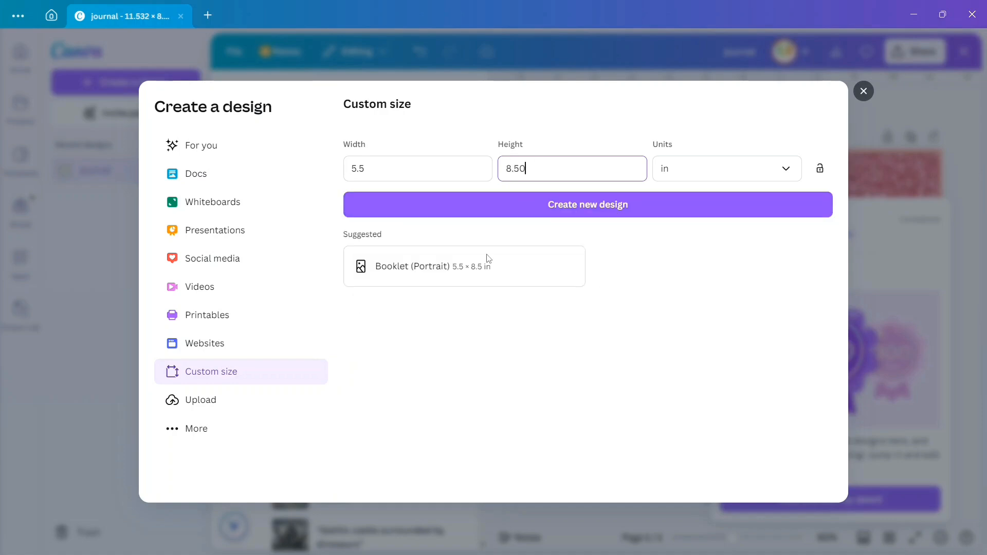
left_click(557, 215)
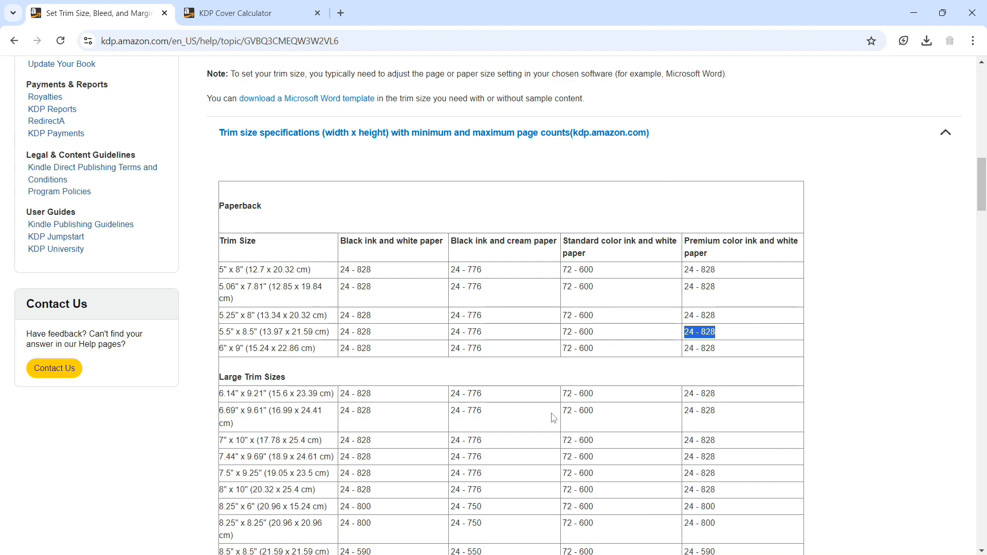
Step: Consult KDP's size specifications, show rulers and guides in the new Canva design, and add a vertical guide about 0.363 in from the left page edge
scroll(551, 416, "down", 7)
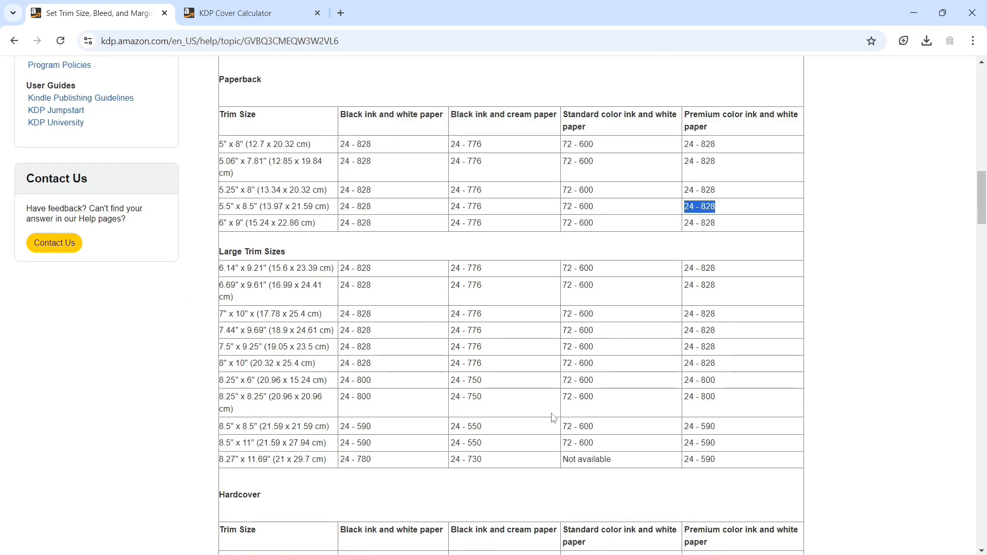
scroll(553, 417, "down", 15)
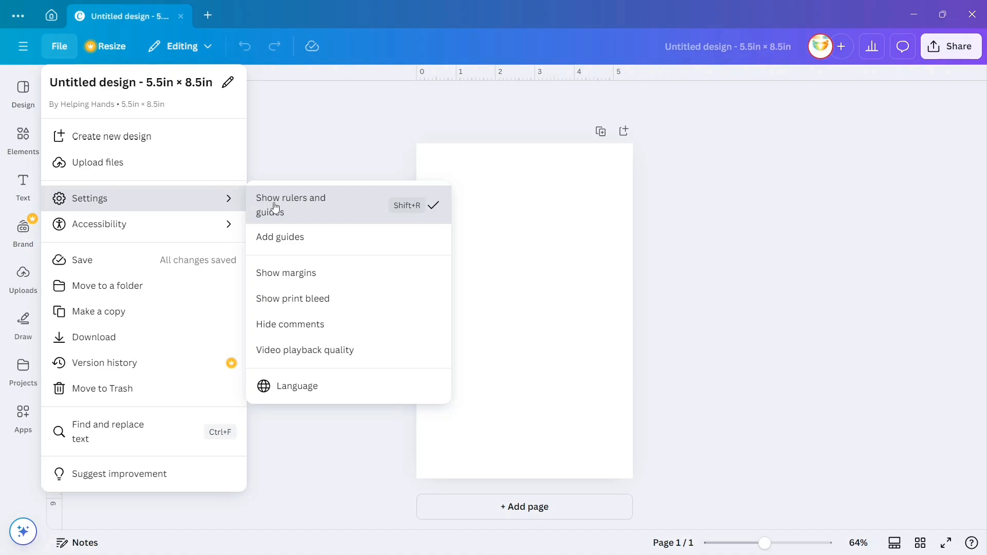
left_click(276, 207)
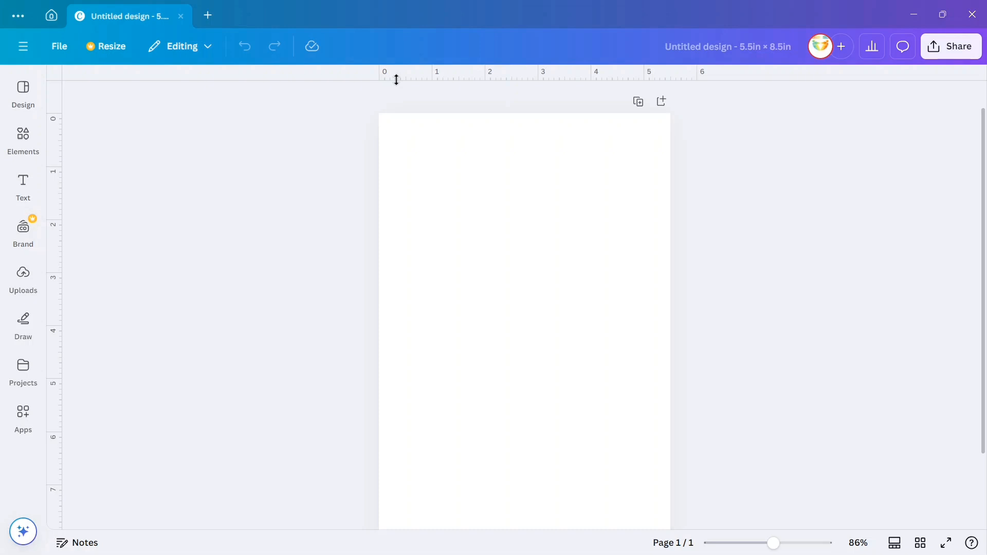
scroll(396, 80, "up", 3)
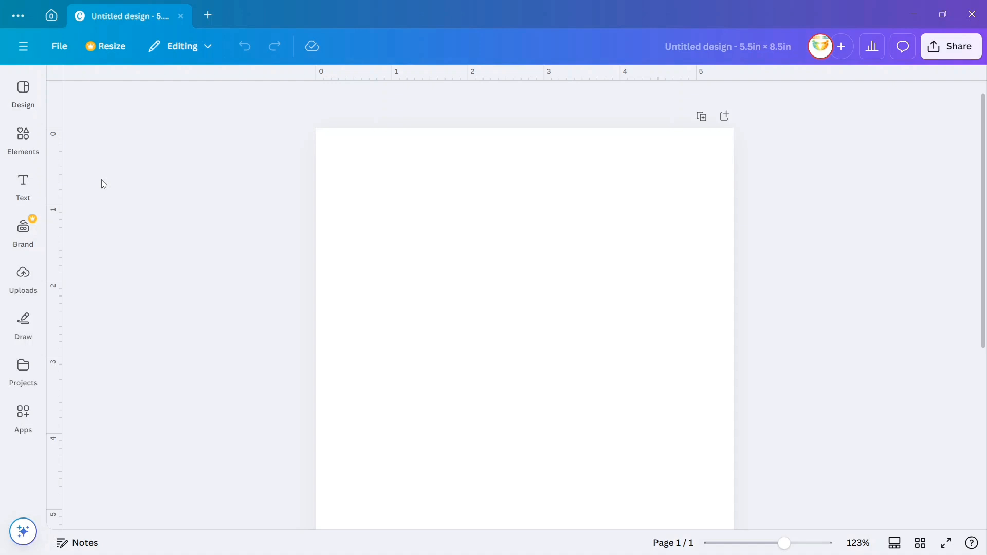
left_click_drag(54, 195, 341, 207)
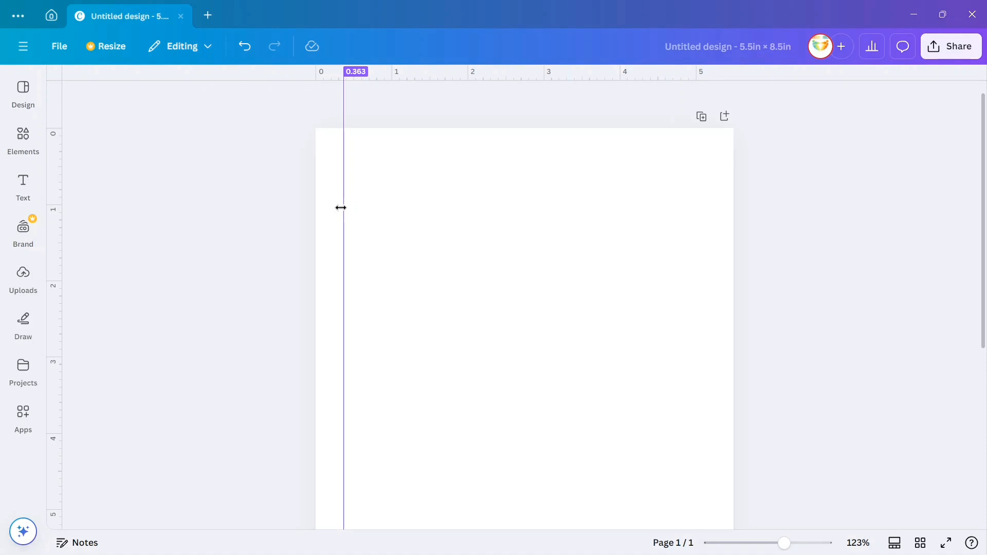
Step: Add a grey square shape, shrink it and position it against the left page edge to help set out the margin guides
left_click(20, 137)
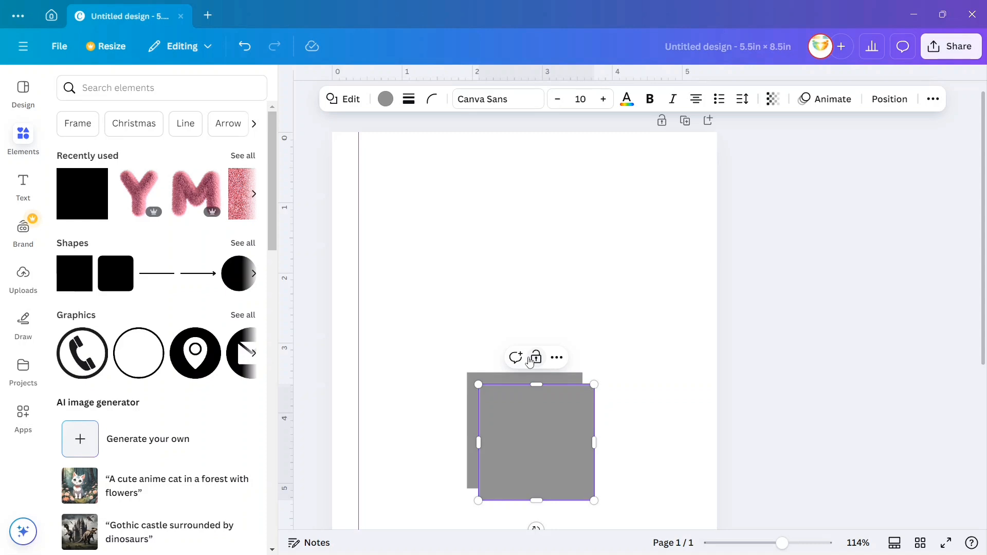
left_click_drag(344, 406, 352, 407)
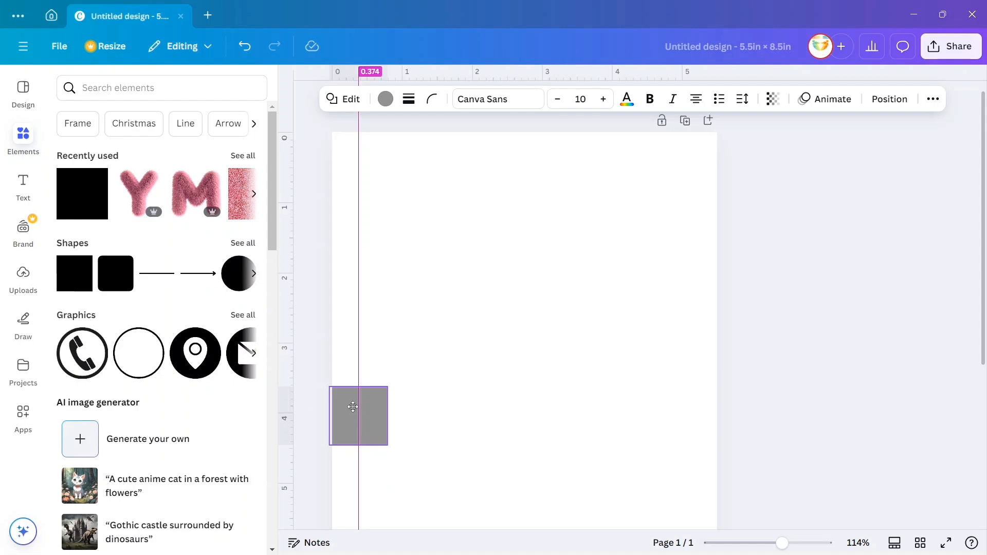
left_click_drag(414, 326, 609, 295)
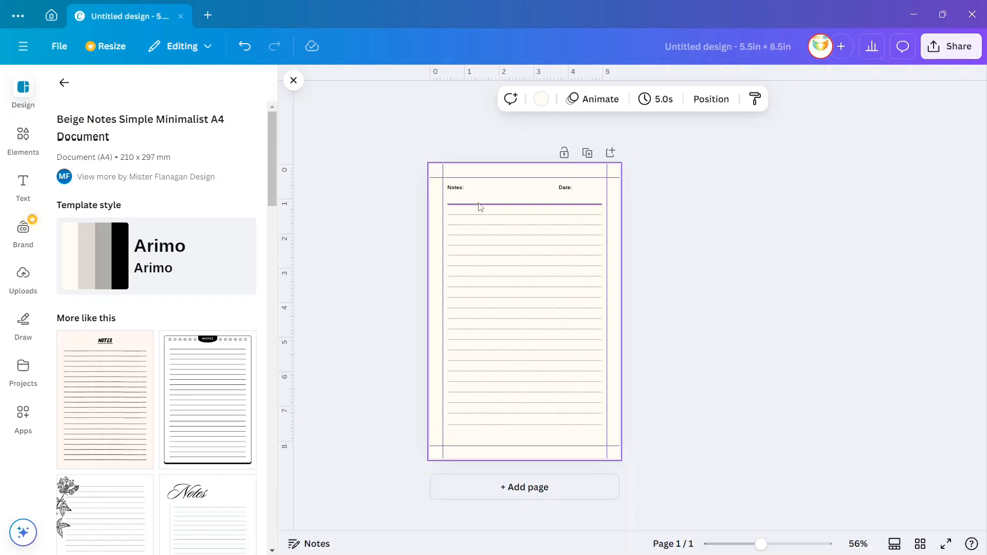
Step: Set the line weight of the uppermost dashed writing line on the notes page to 2
left_click(479, 205)
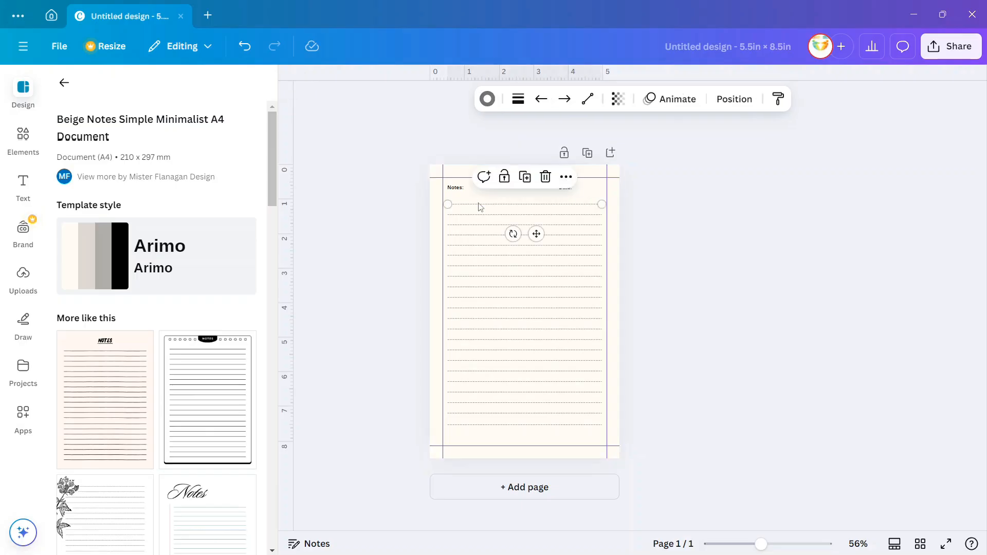
left_click(518, 99)
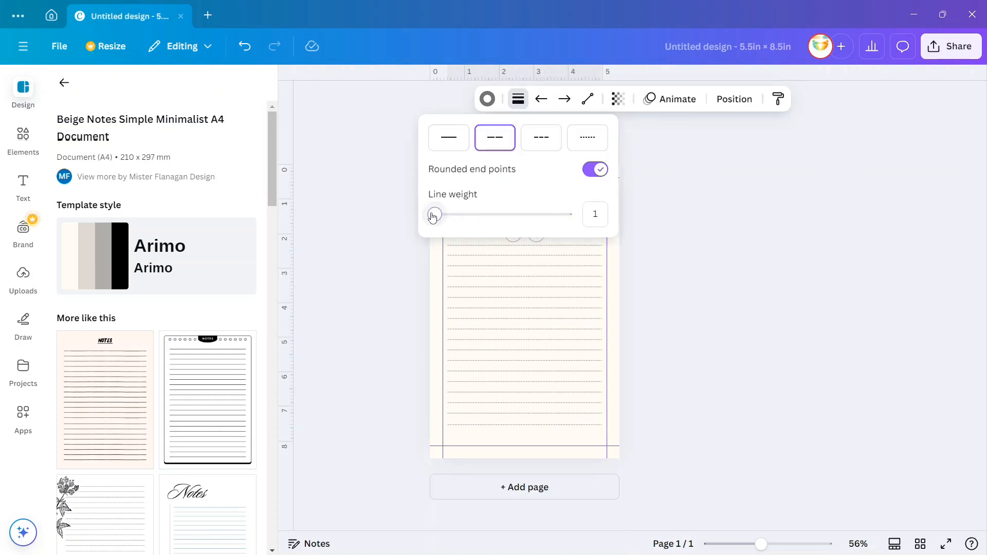
left_click_drag(434, 215, 436, 226)
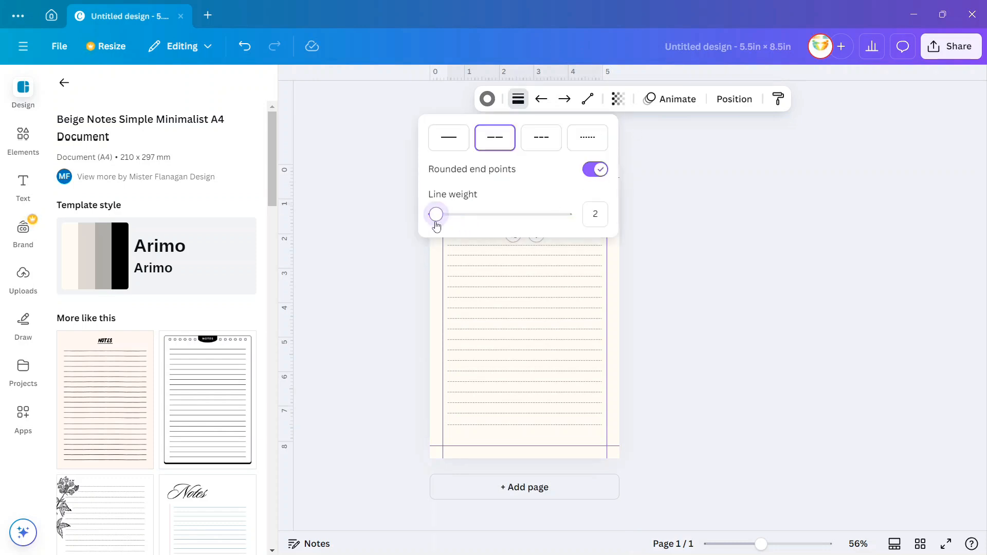
left_click(766, 181)
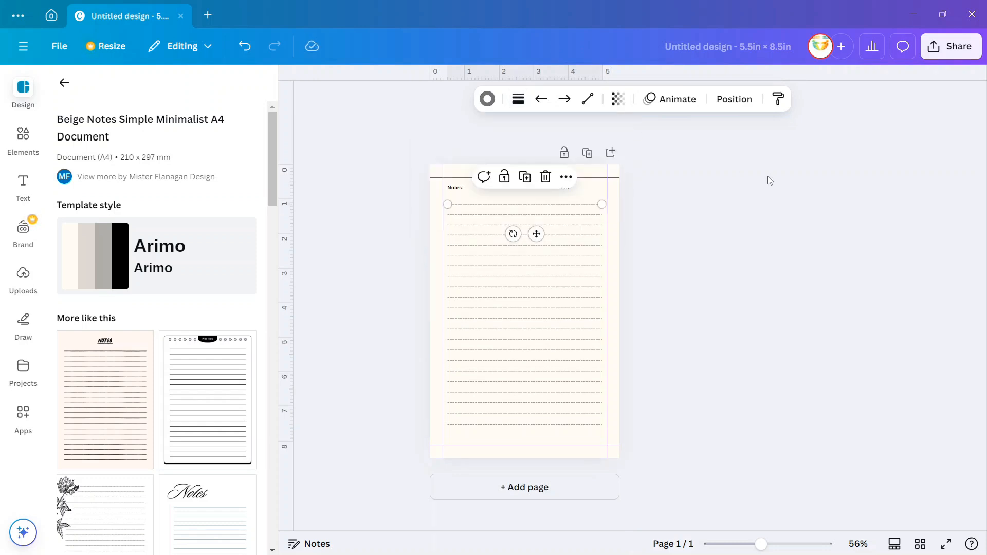
left_click(762, 217)
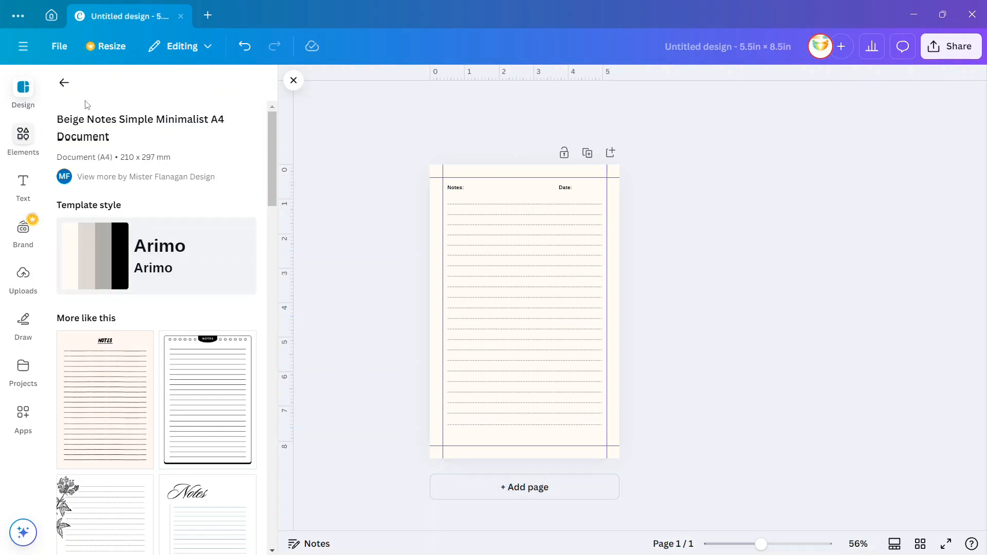
Step: Search the elements for pink aesthetic flowers and add the slender pink flower-stem graphic to the notes page
left_click(23, 141)
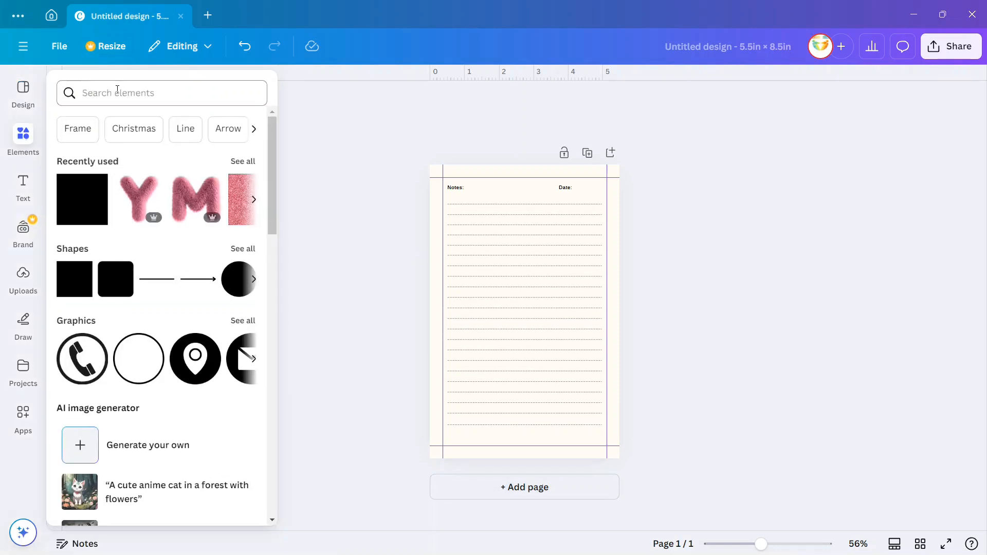
left_click(117, 91)
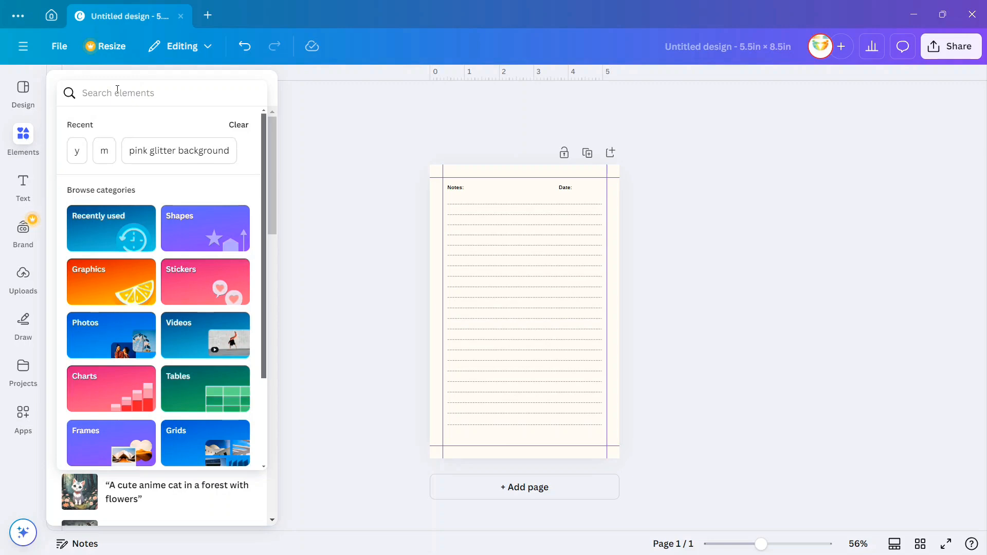
type("pink ae")
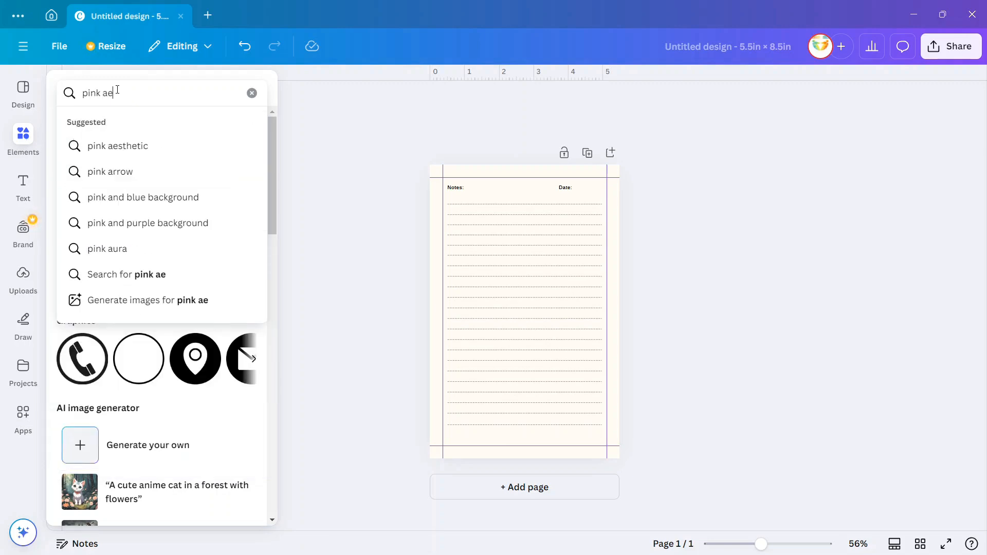
type("sthetic ")
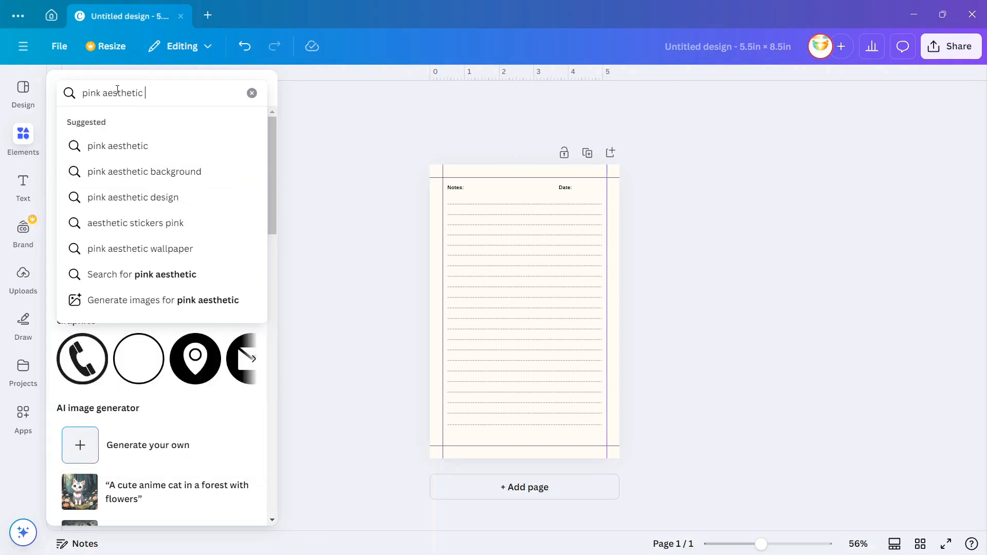
type("flowers")
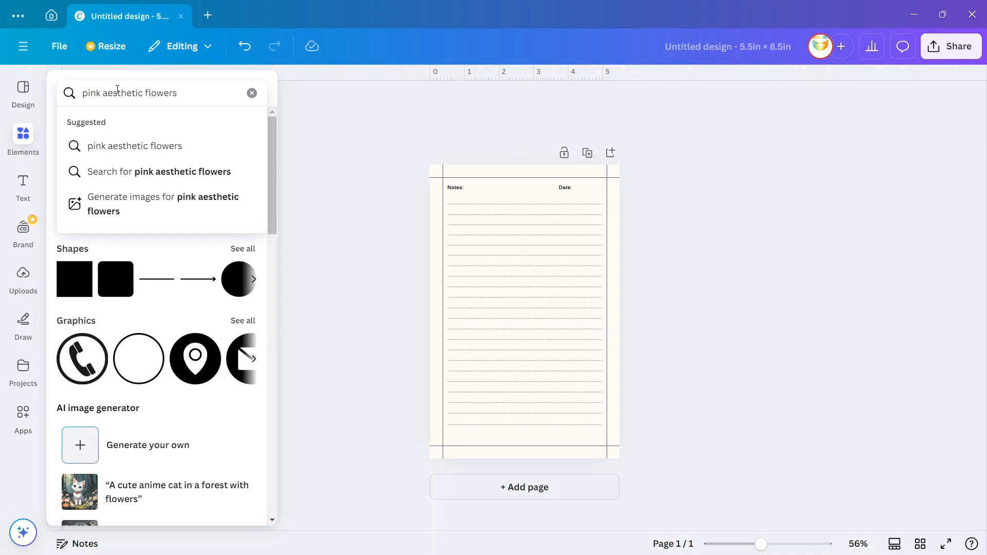
left_click(124, 146)
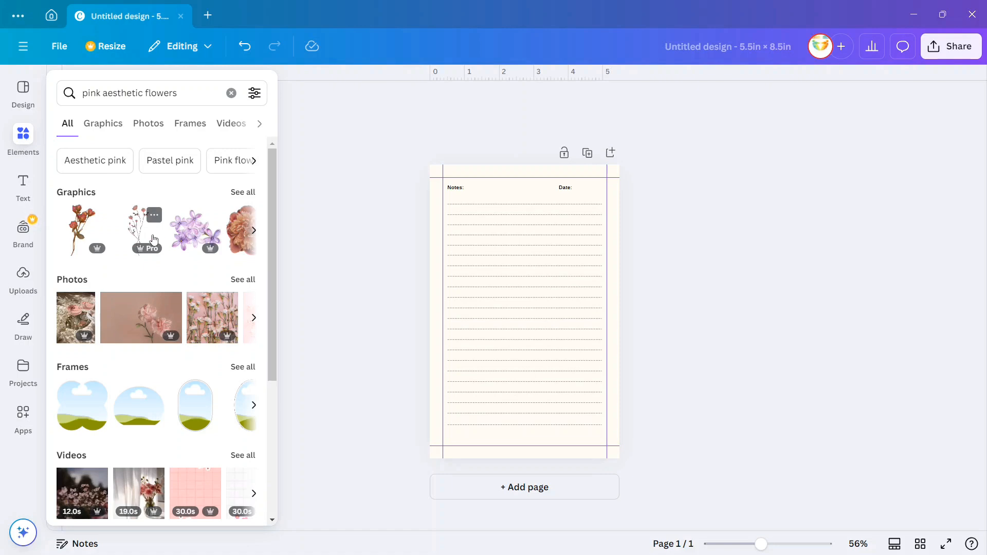
left_click(153, 235)
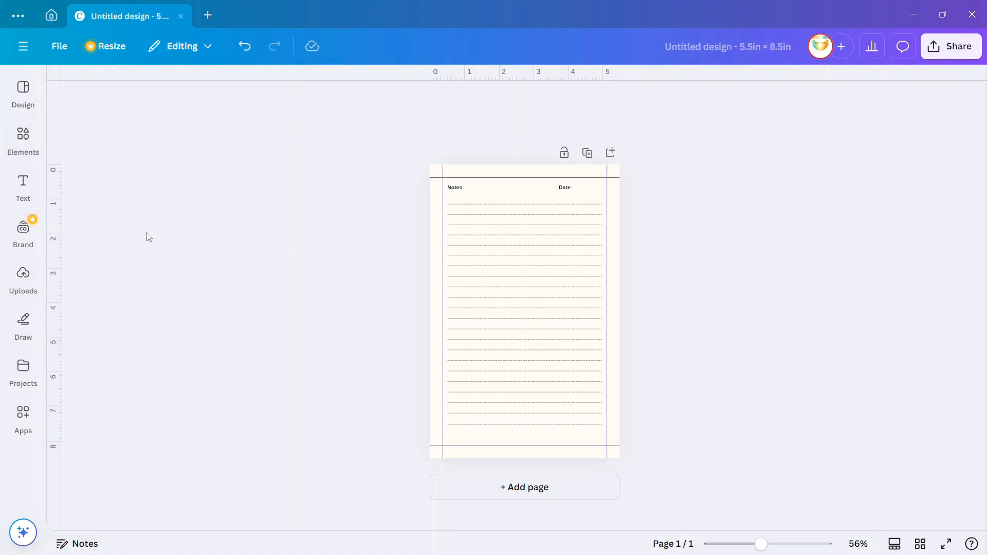
left_click(29, 159)
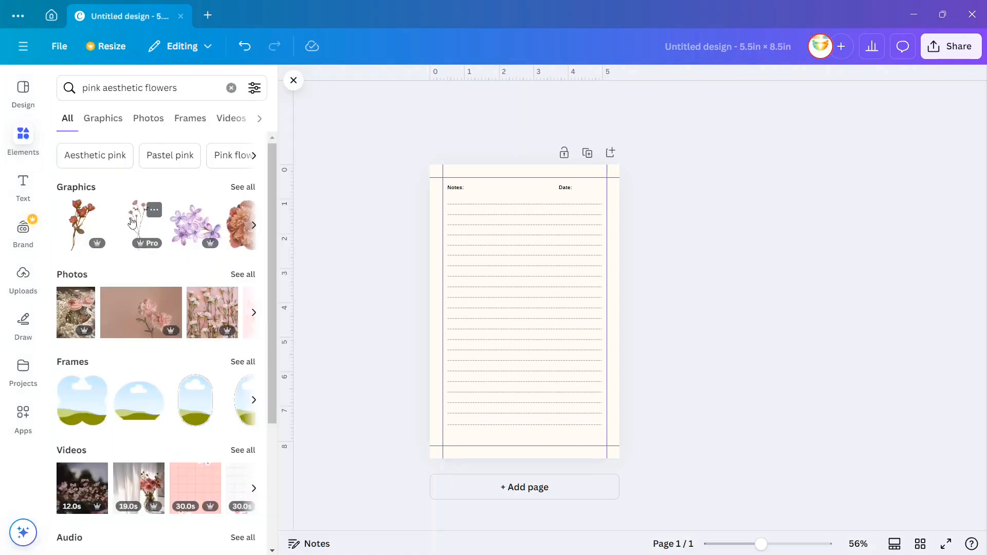
left_click(131, 222)
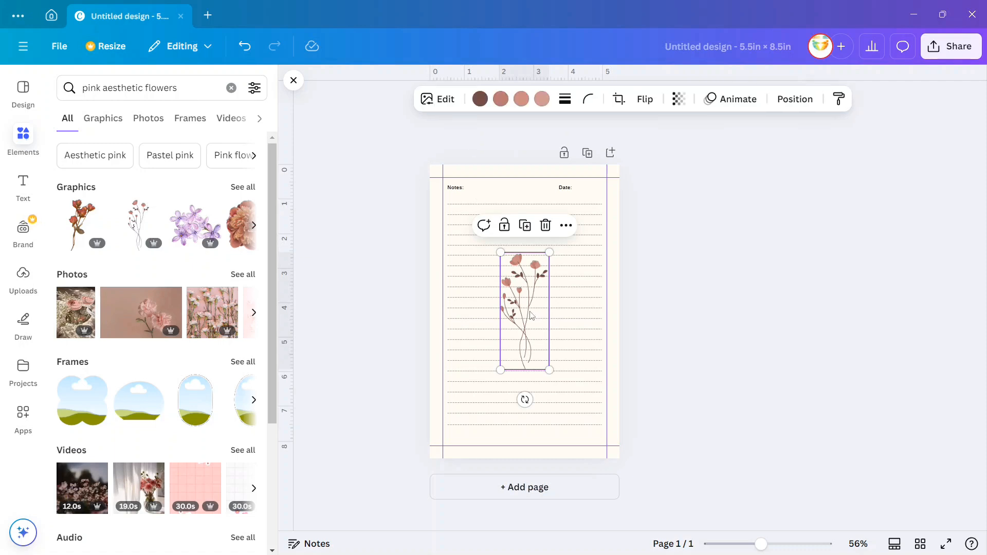
Step: Enlarge the flower-stem graphic to about 5 in tall and centre it on the notes page
left_click_drag(548, 368, 572, 427)
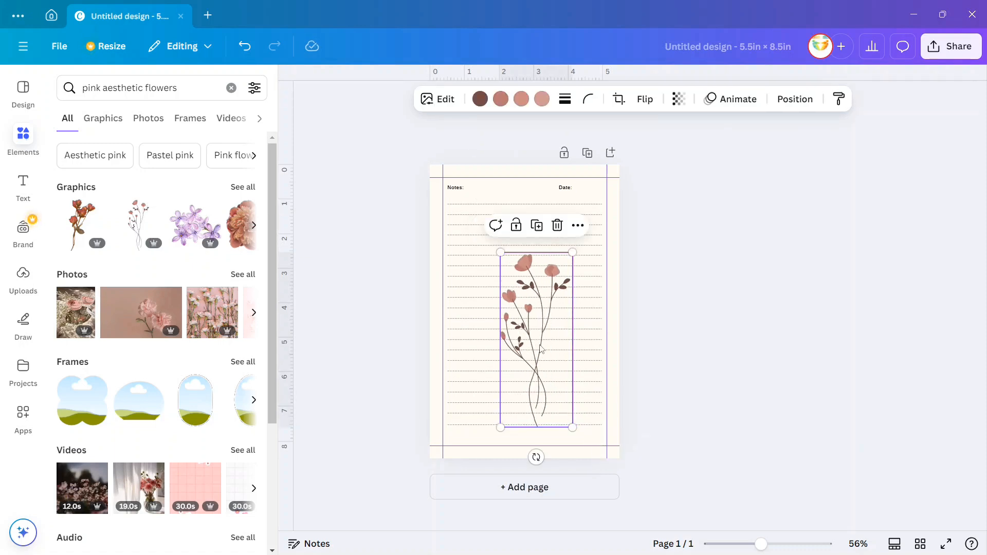
left_click_drag(539, 344, 523, 318)
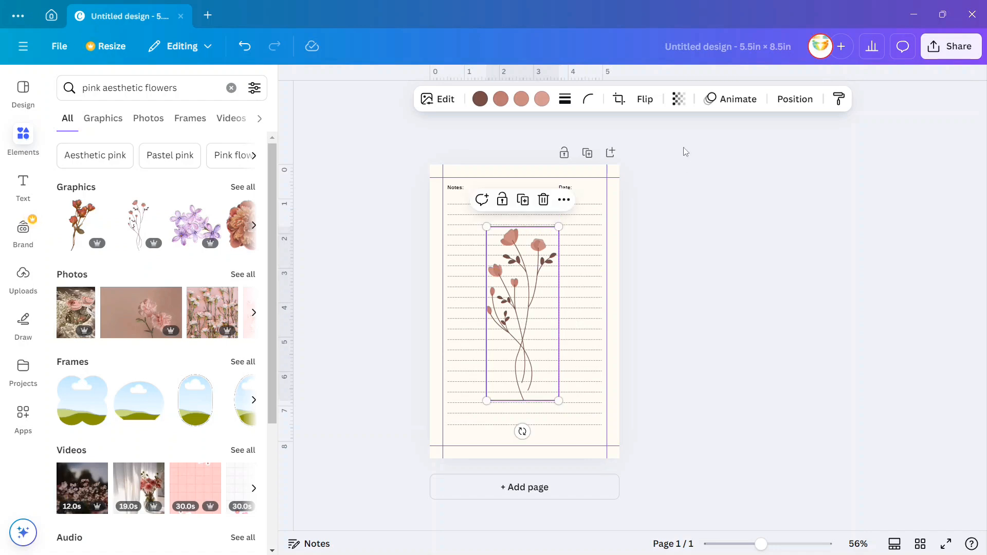
Step: Send the flower graphic backward in the layer order, down beneath all the dashed writing lines and just above the background
left_click(564, 199)
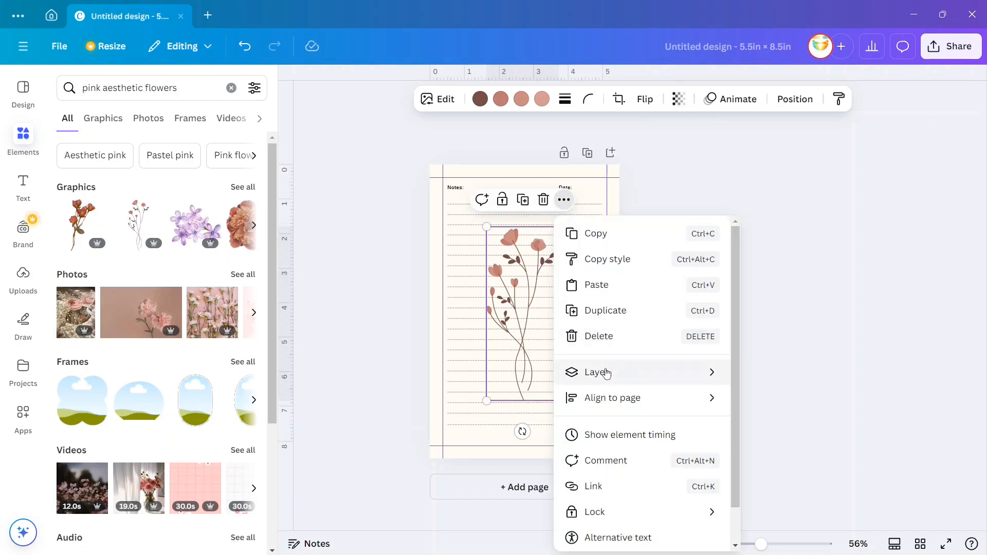
mouse_move(683, 379)
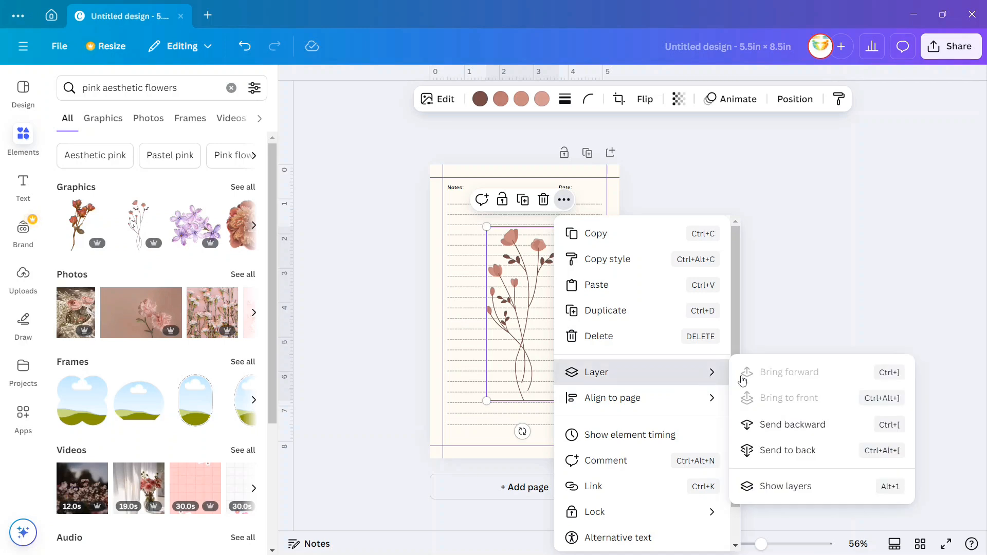
left_click(771, 425)
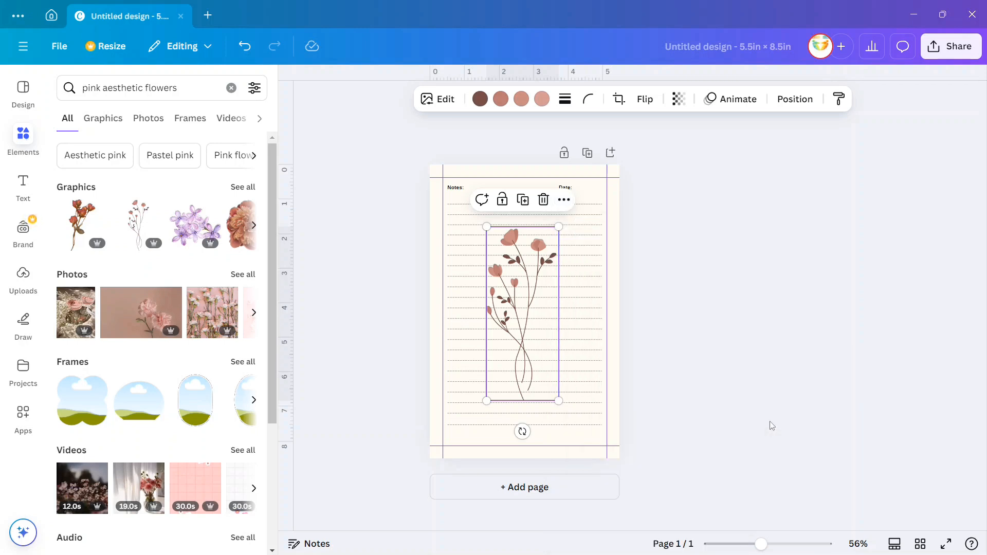
left_click(564, 201)
mouse_move(628, 379)
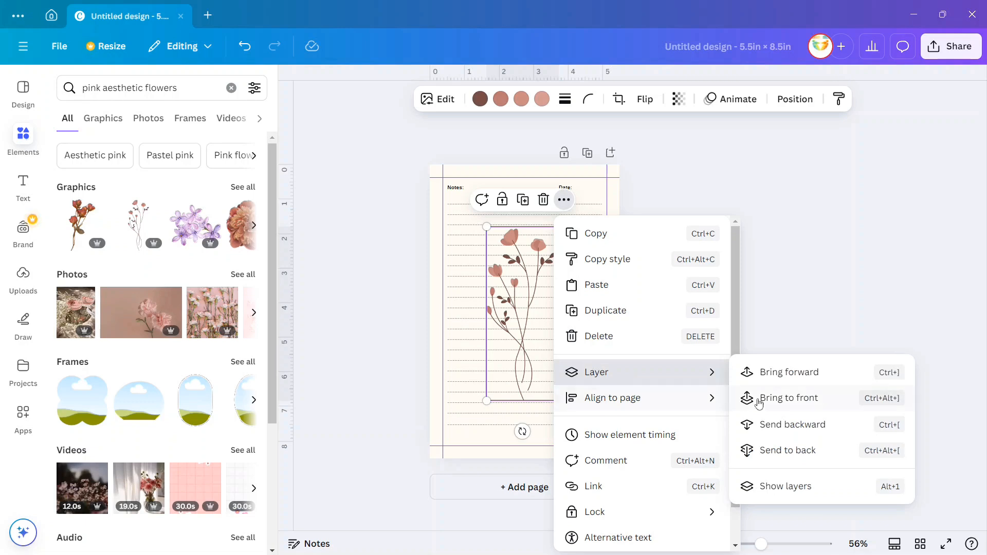
left_click(783, 426)
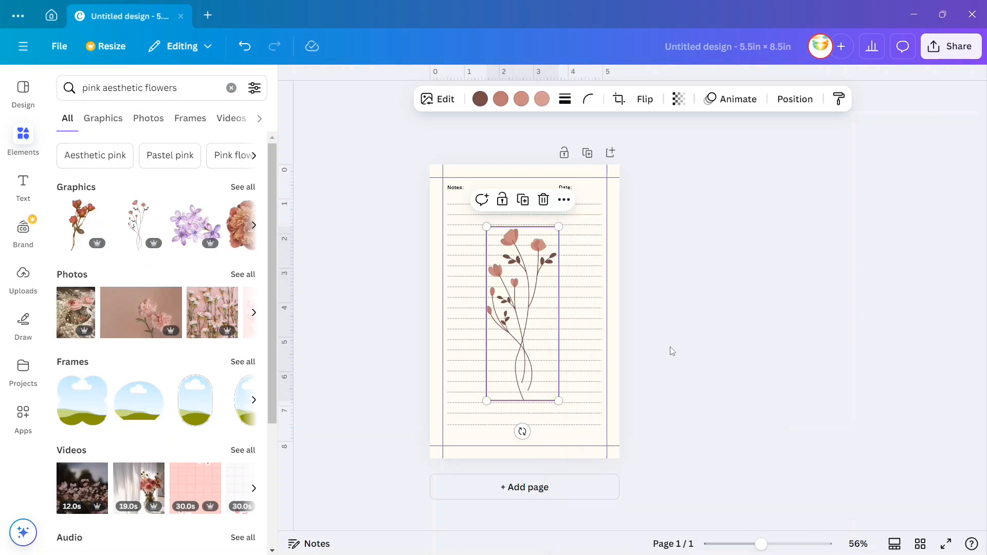
left_click(564, 199)
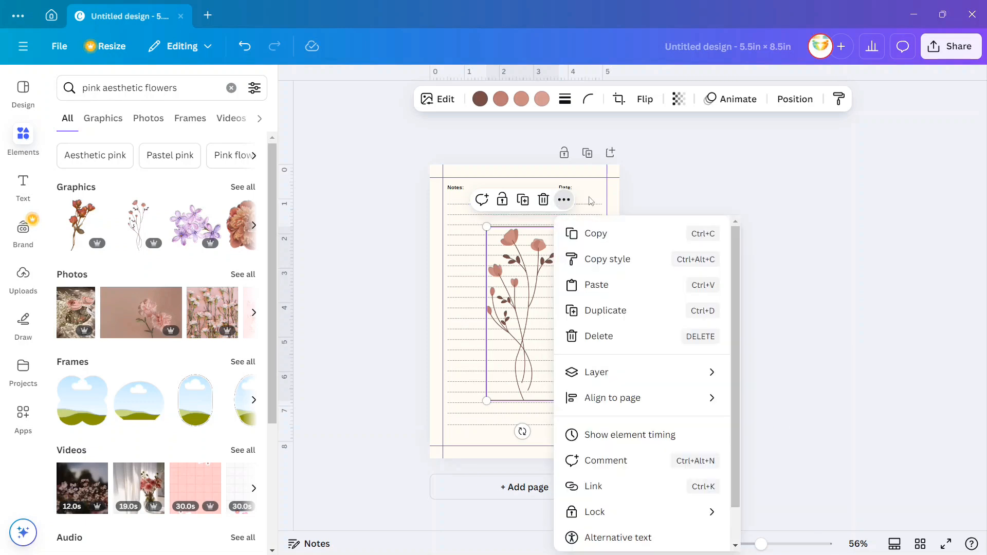
mouse_move(647, 382)
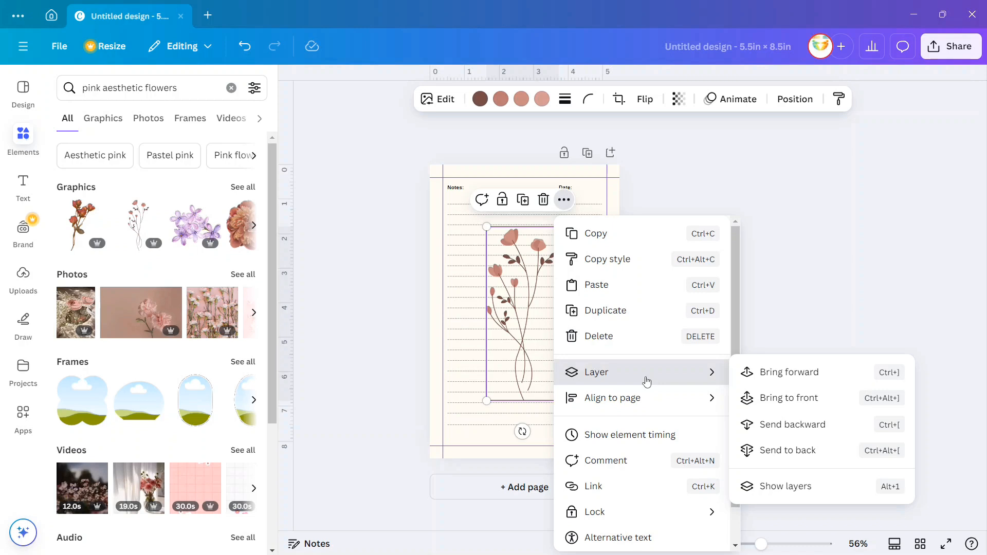
left_click(775, 493)
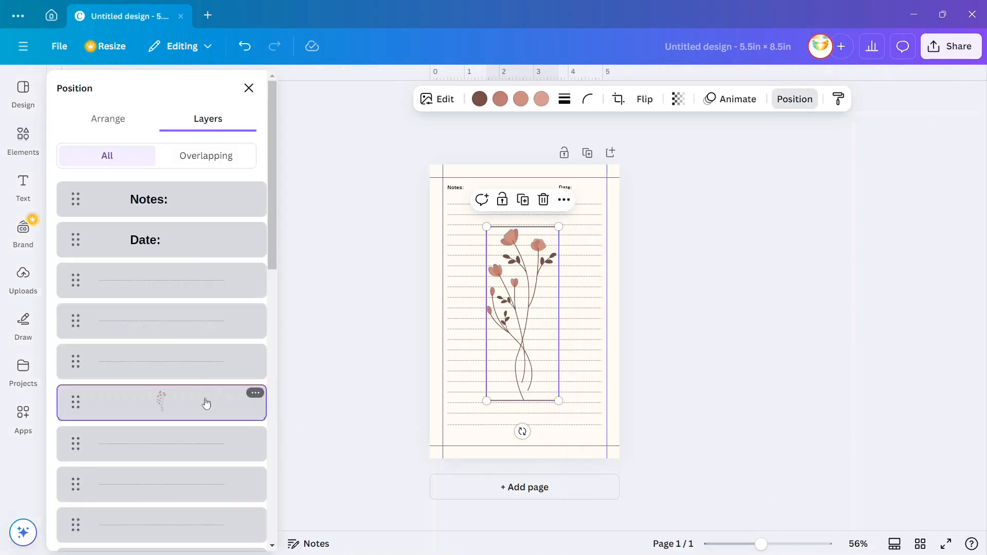
left_click_drag(205, 412, 204, 492)
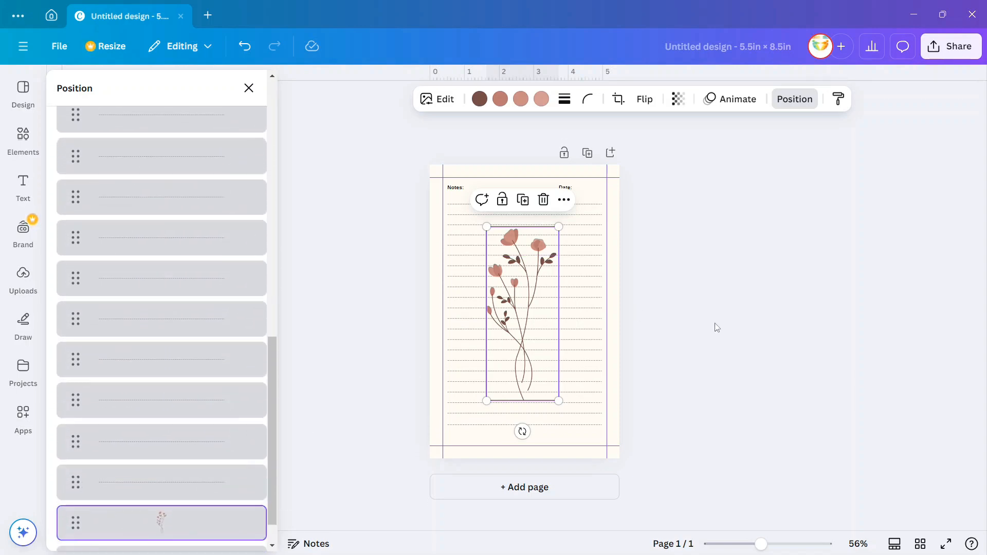
Step: Reduce the flower graphic's opacity so it forms a softer backdrop behind the writing lines
left_click(672, 103)
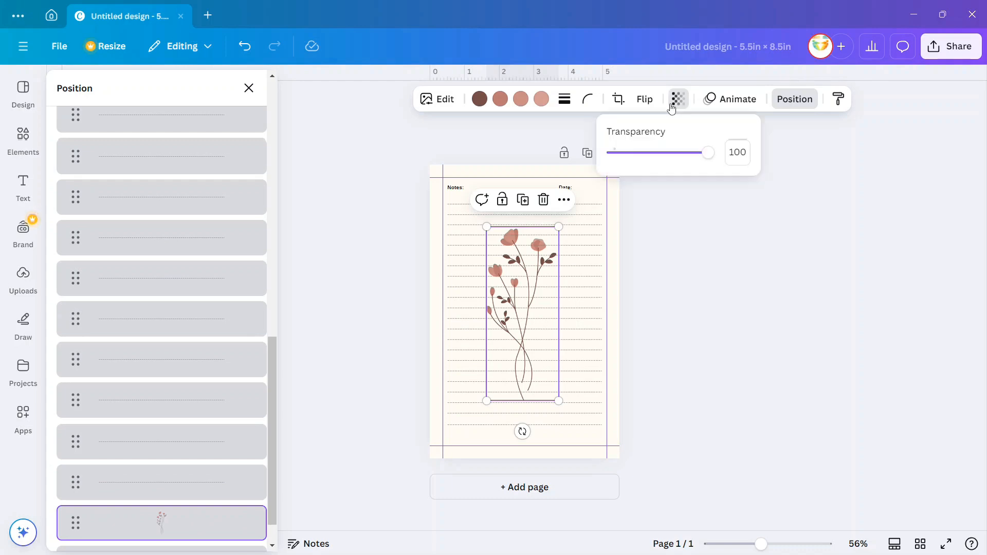
left_click_drag(705, 155, 681, 183)
left_click(742, 298)
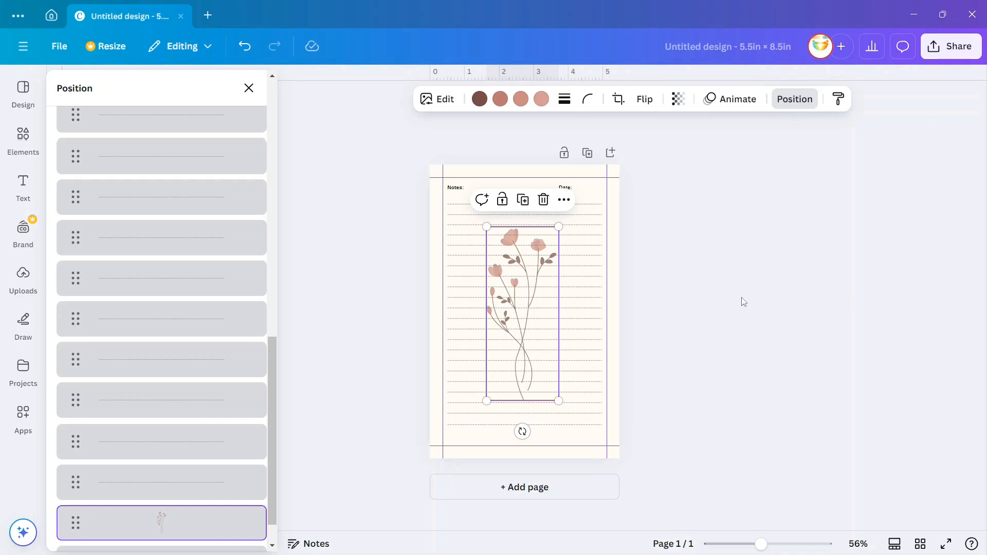
Step: Duplicate the finished notes page repeatedly to build up a run of identical interior pages
left_click(587, 153)
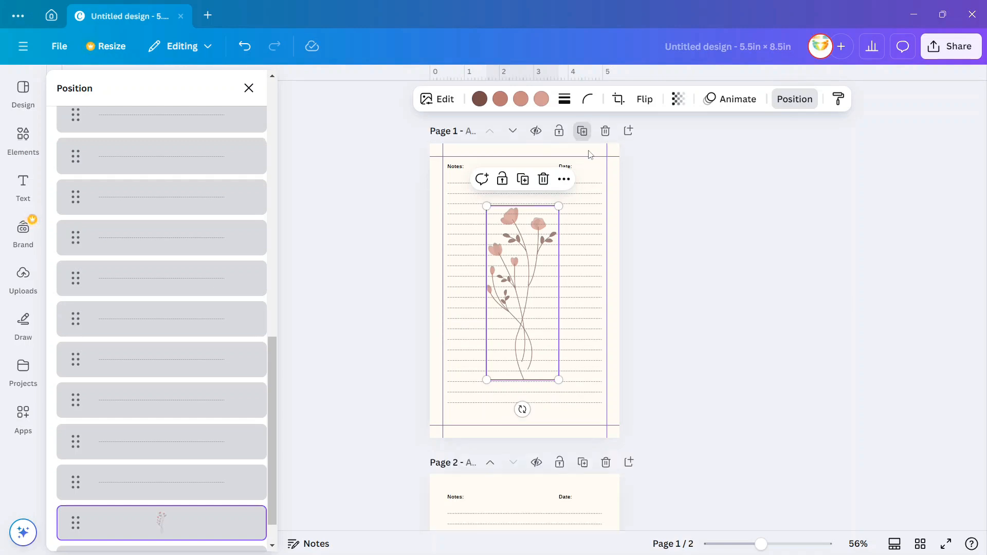
left_click(585, 175)
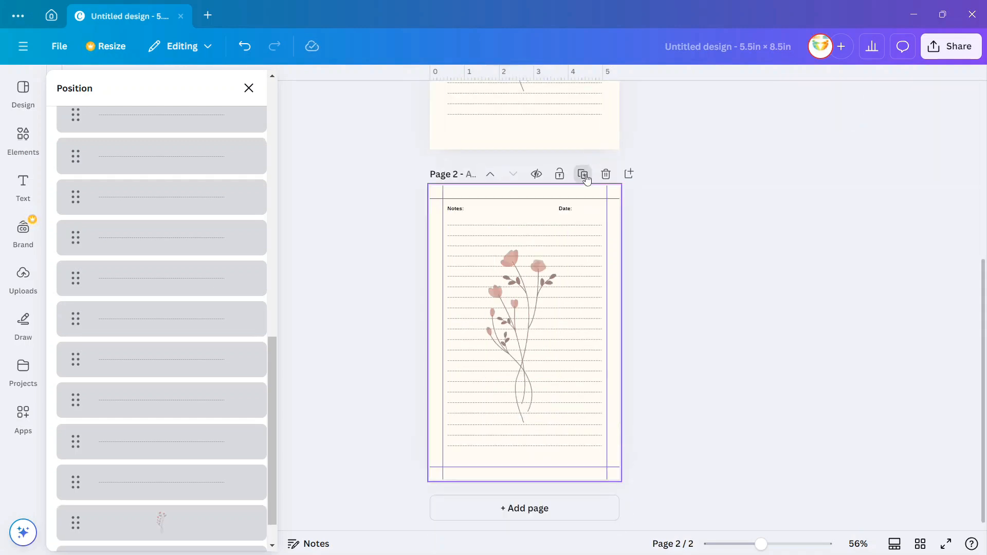
left_click(584, 175)
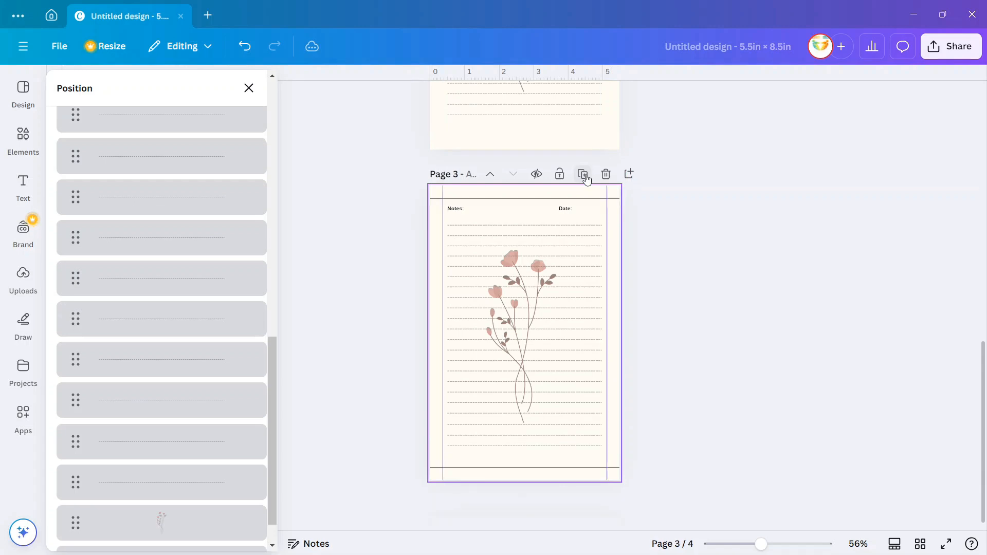
left_click(585, 176)
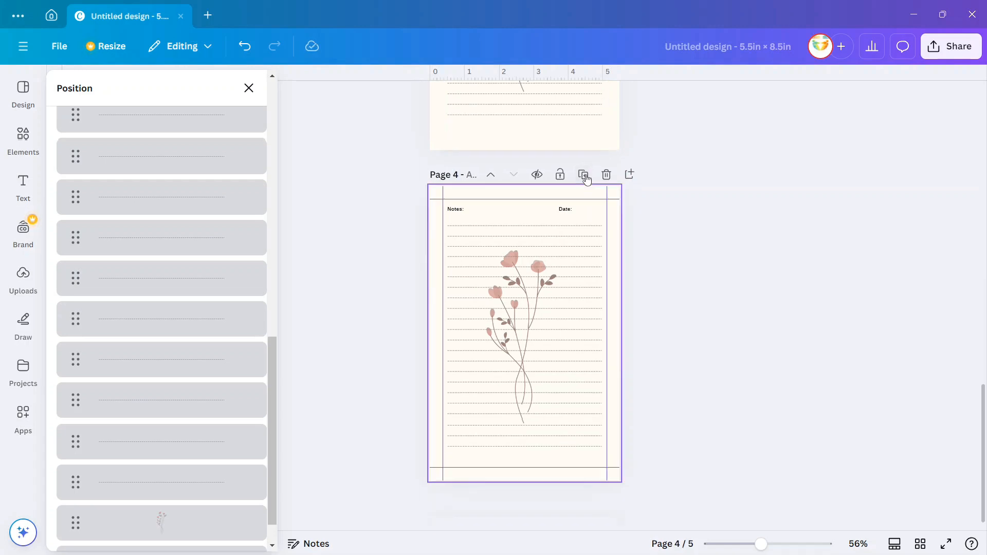
left_click(586, 176)
left_click(585, 176)
left_click(585, 176)
left_click(585, 177)
left_click(586, 176)
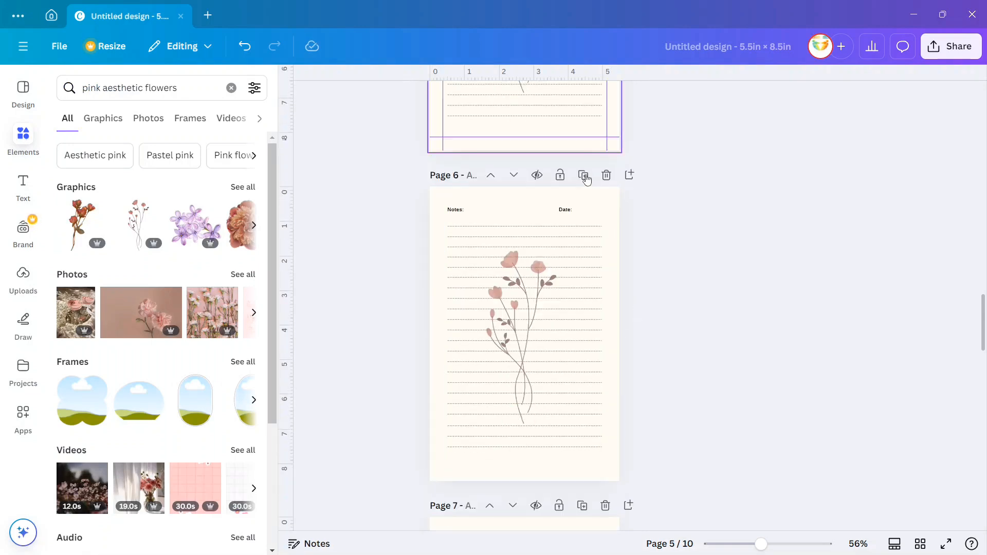
left_click(586, 176)
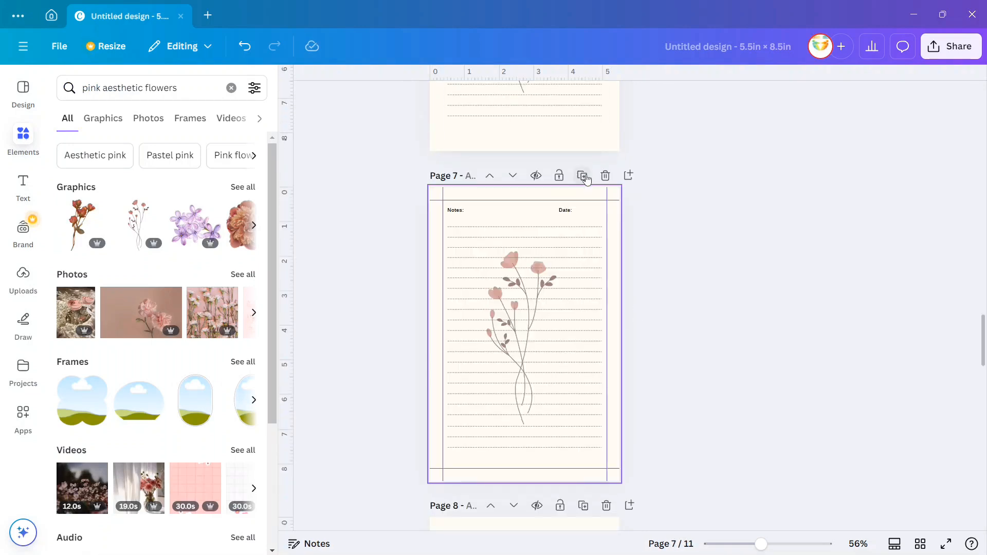
left_click(586, 176)
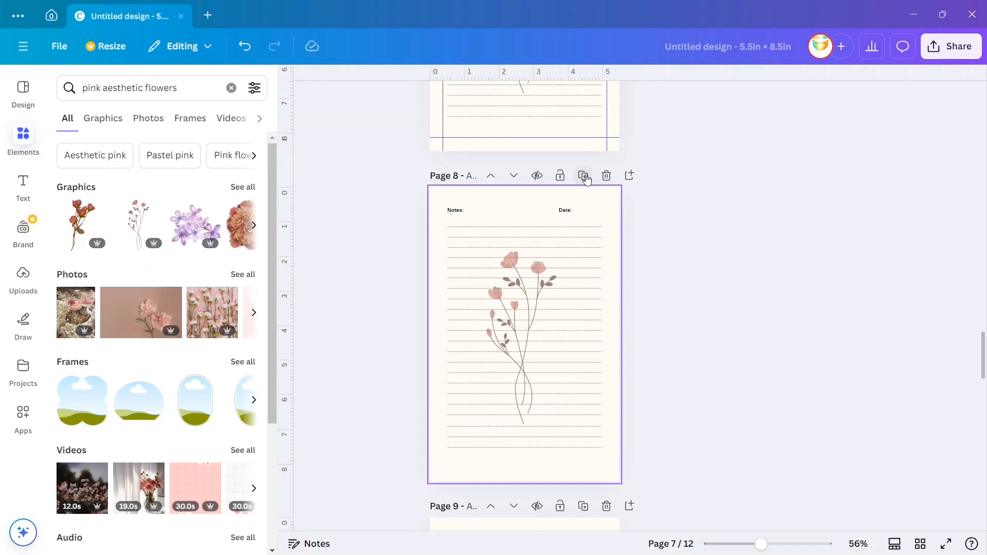
left_click(585, 178)
left_click(586, 178)
left_click(586, 177)
left_click(585, 178)
left_click(586, 177)
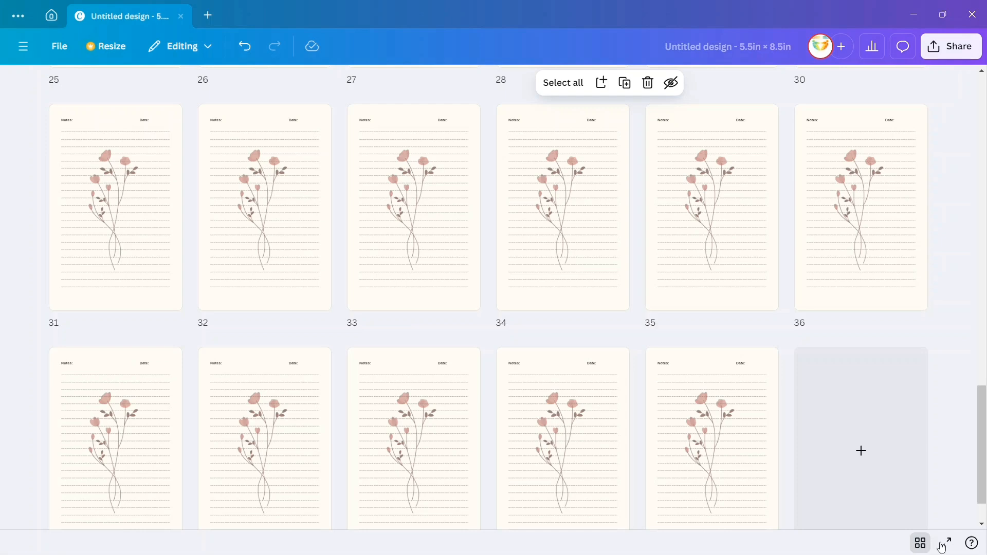
Step: Paste and duplicate notes pages in bulk in the page grid overview to extend the interior to 120 pages
key("ctrl+v")
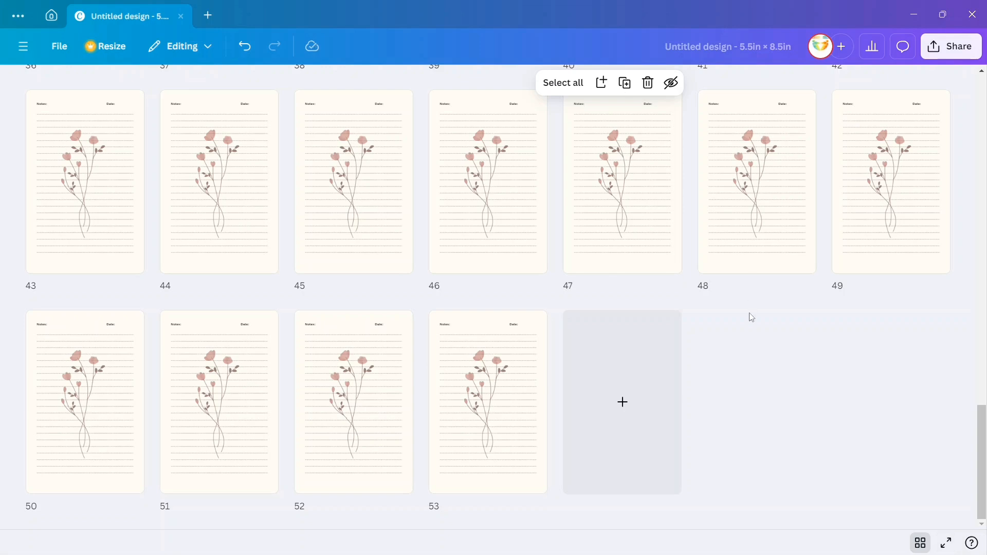
left_click(624, 82)
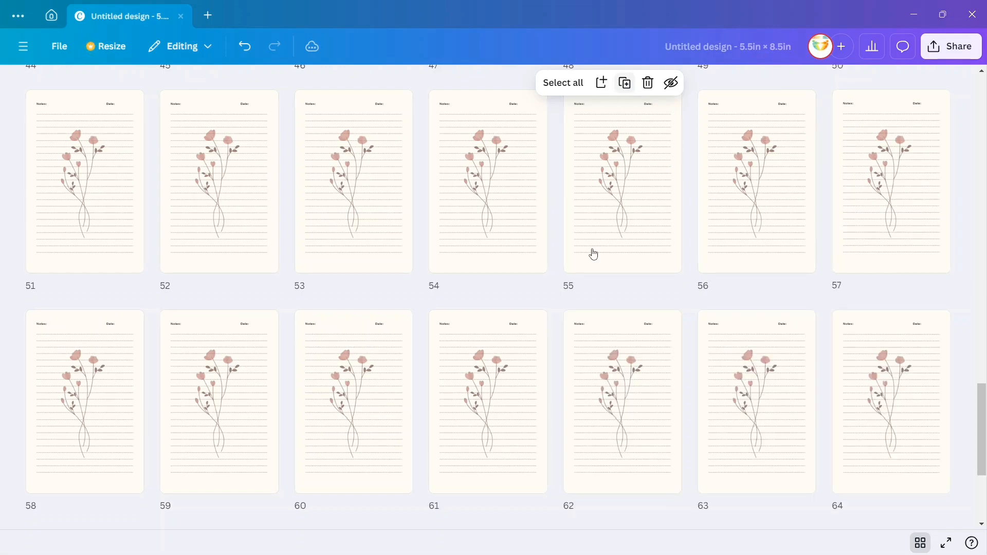
mouse_move(738, 554)
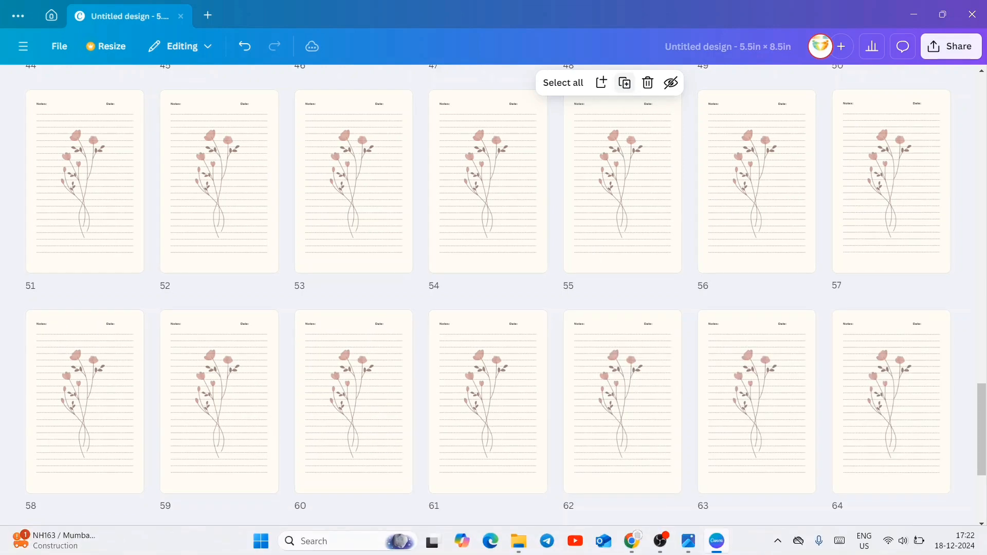
left_click(659, 550)
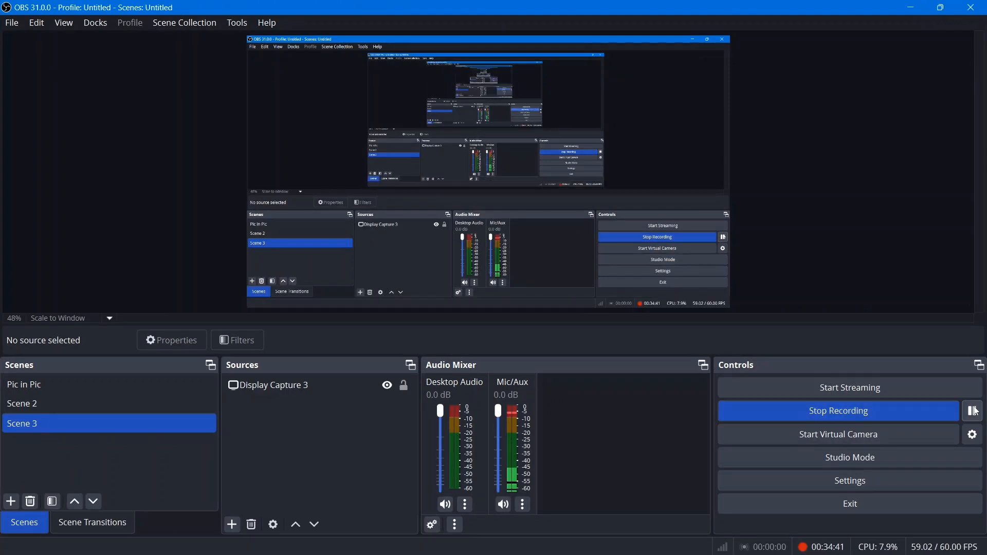
left_click(975, 413)
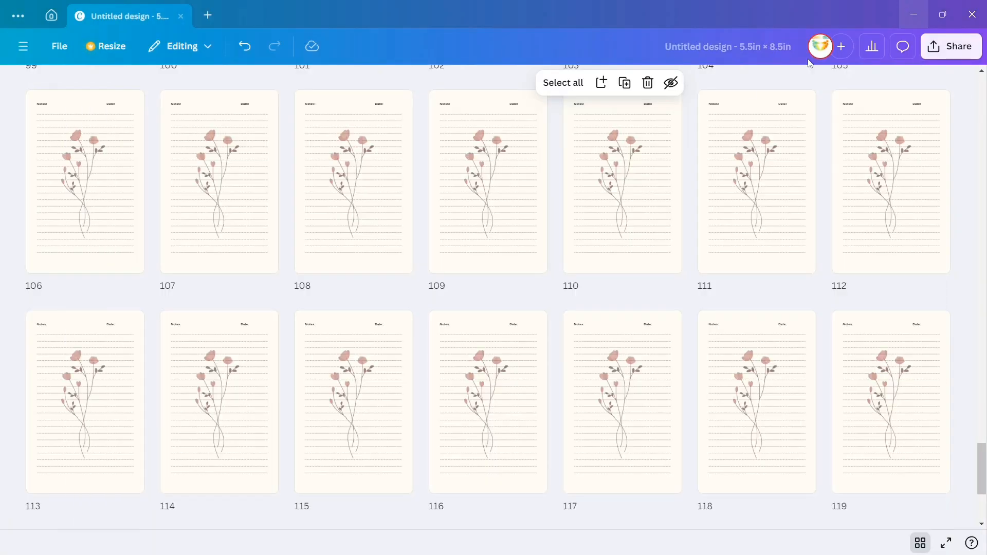
Step: Review the duplicated pages and download all 120 as PDF Print with Flatten PDF enabled
scroll(538, 255, "up", 6)
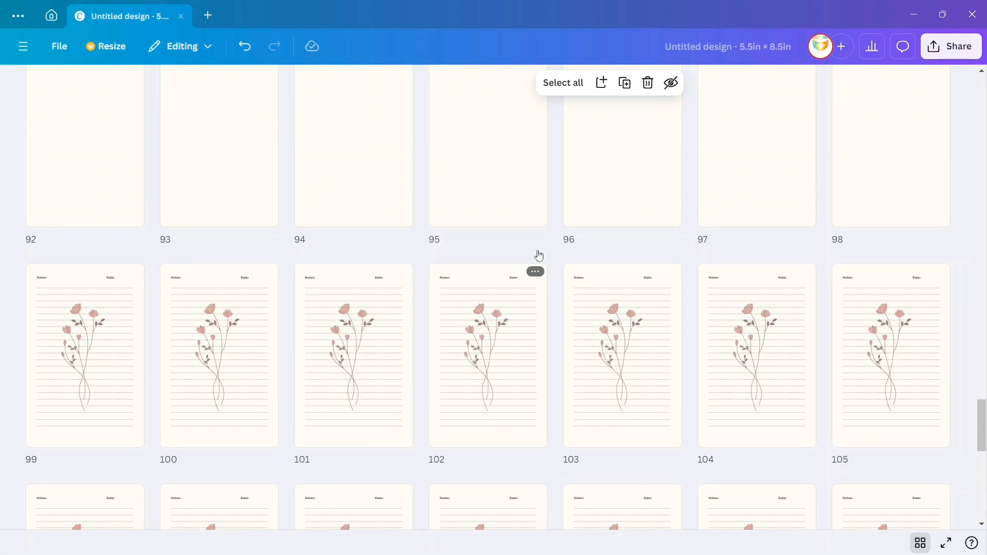
scroll(538, 255, "up", 5)
scroll(538, 256, "up", 3)
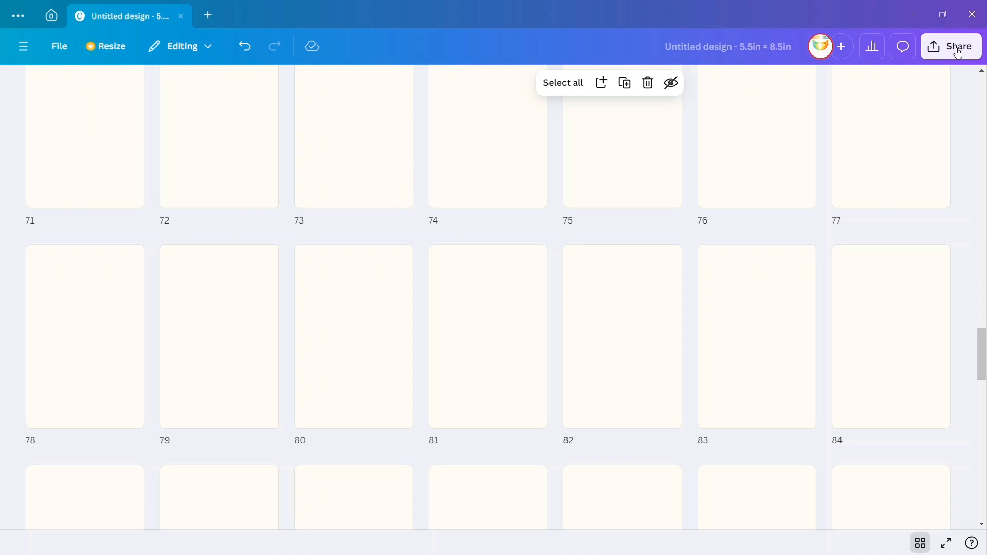
left_click(958, 53)
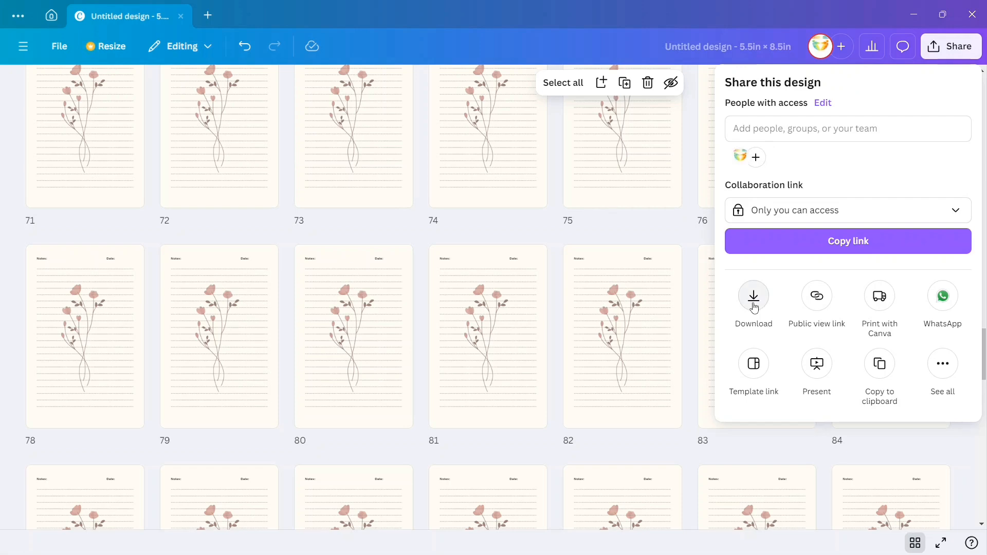
left_click(753, 299)
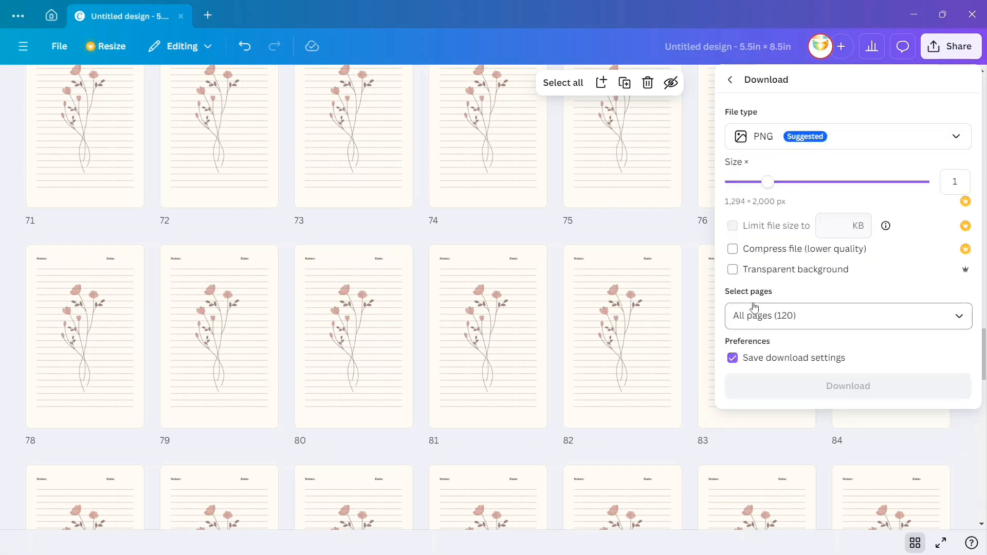
left_click(821, 137)
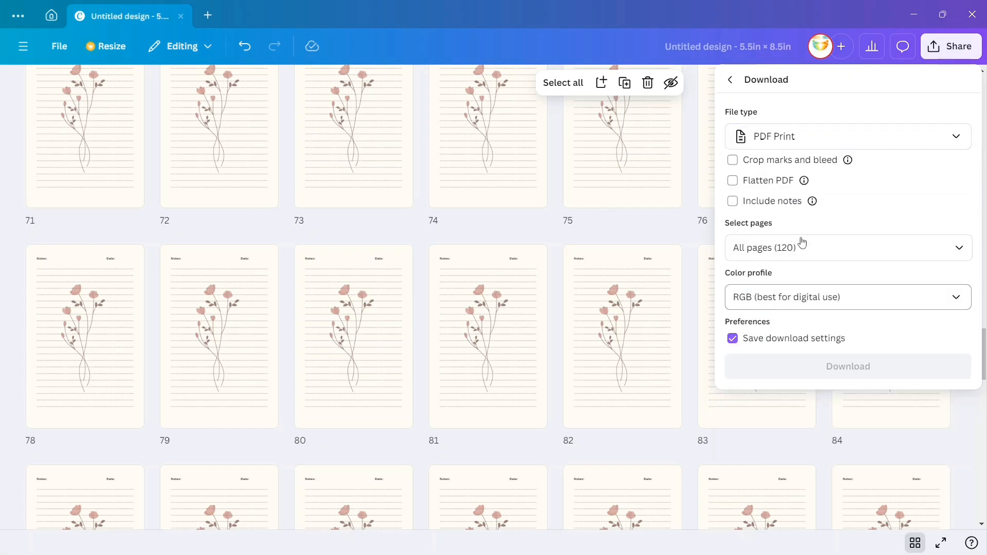
left_click(734, 180)
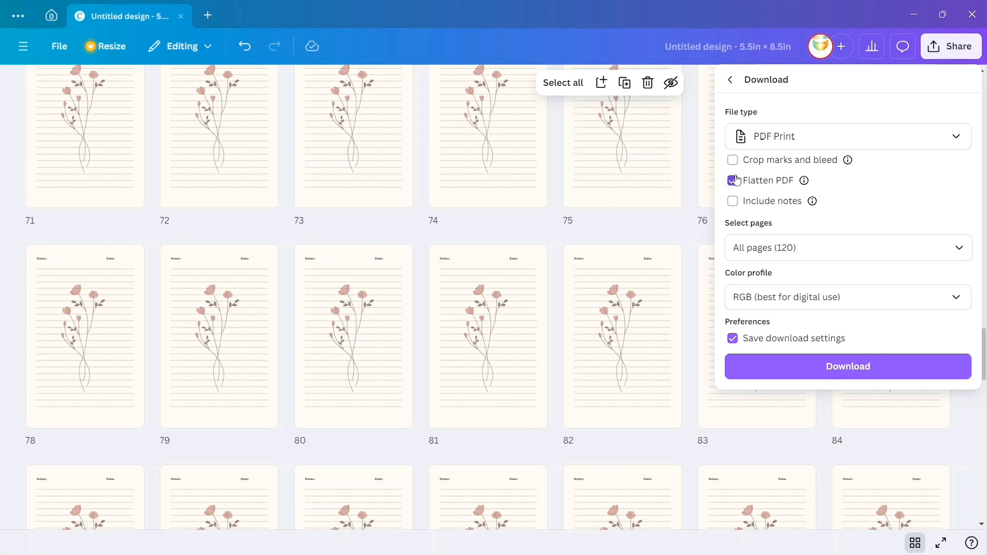
left_click(798, 370)
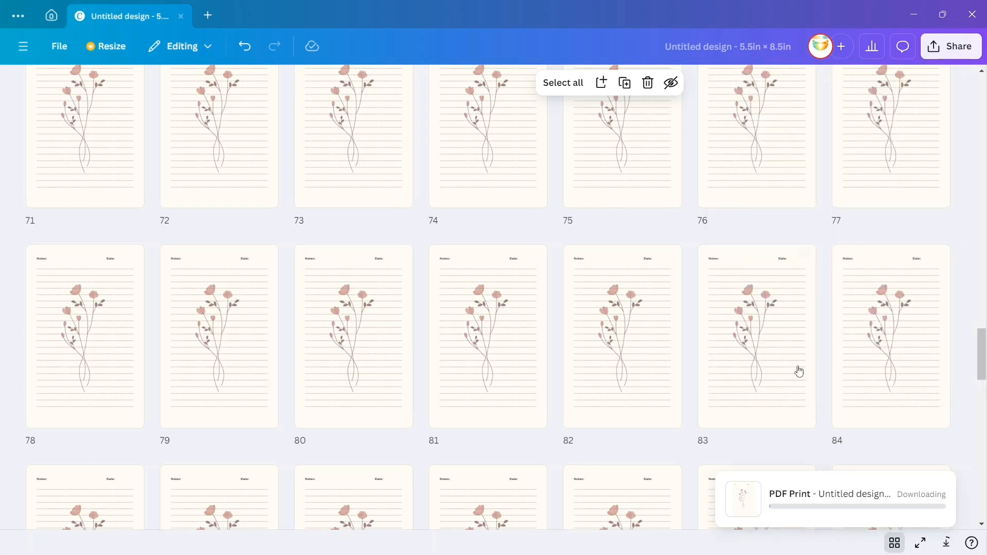